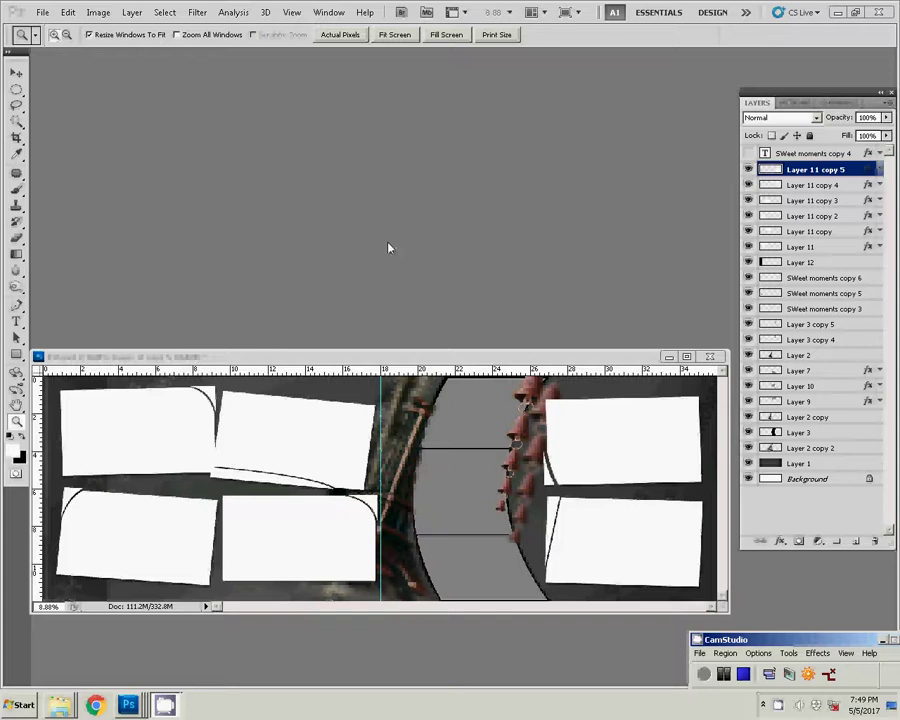
# - Open the wedding photos folder in Explorer and pick DSC_0533, DSC_0534 and DSC_0536
pyautogui.click(60, 705)
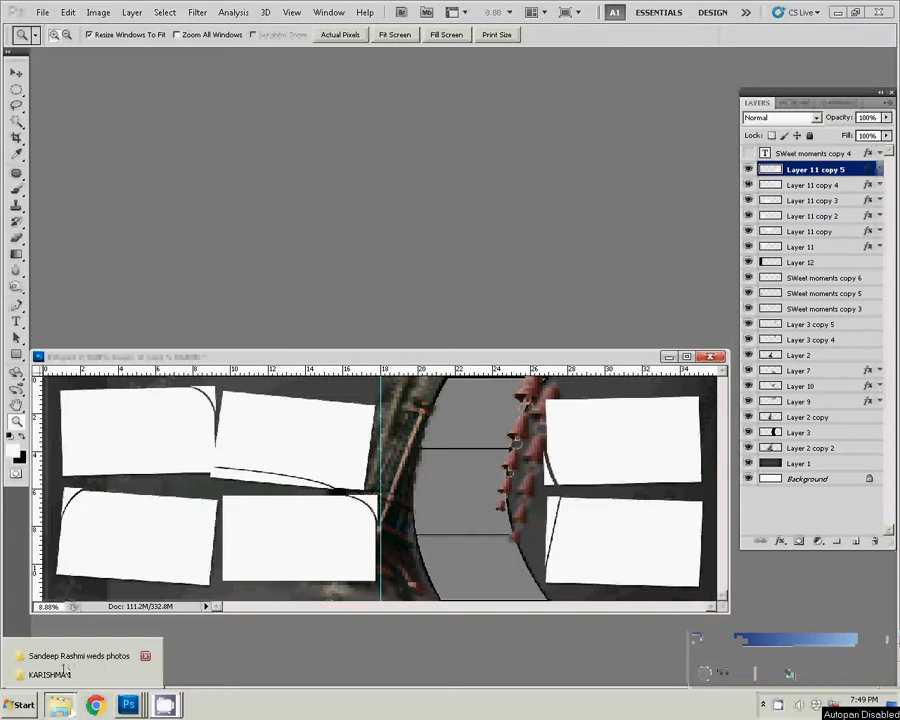
pyautogui.click(62, 657)
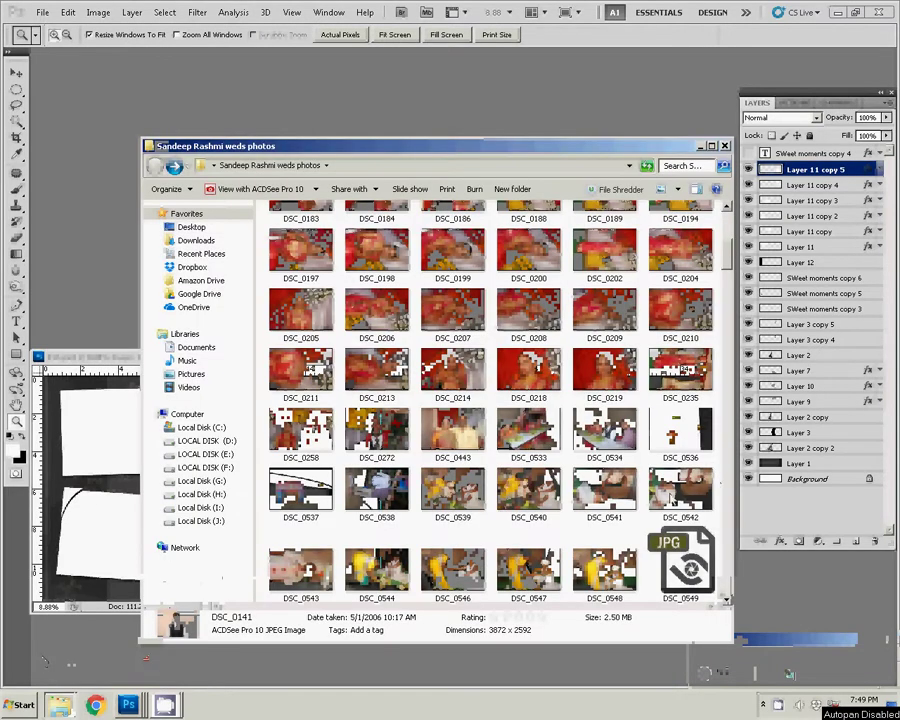
pyautogui.click(529, 432)
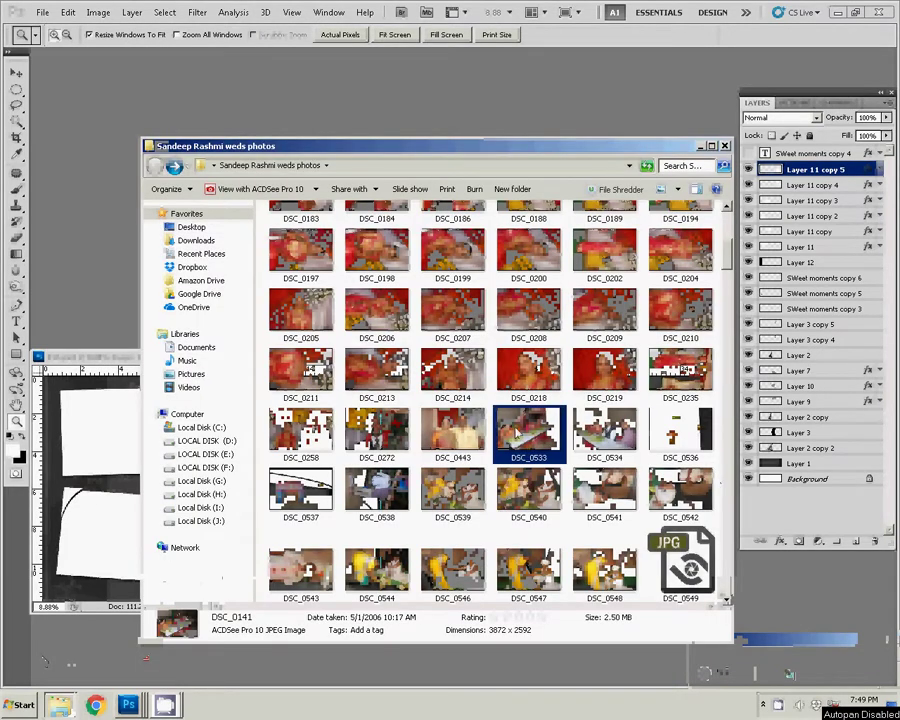
pyautogui.keyDown('ctrl'); pyautogui.click(605, 432); pyautogui.keyUp('ctrl')
pyautogui.keyDown('ctrl'); pyautogui.click(680, 430); pyautogui.keyUp('ctrl')
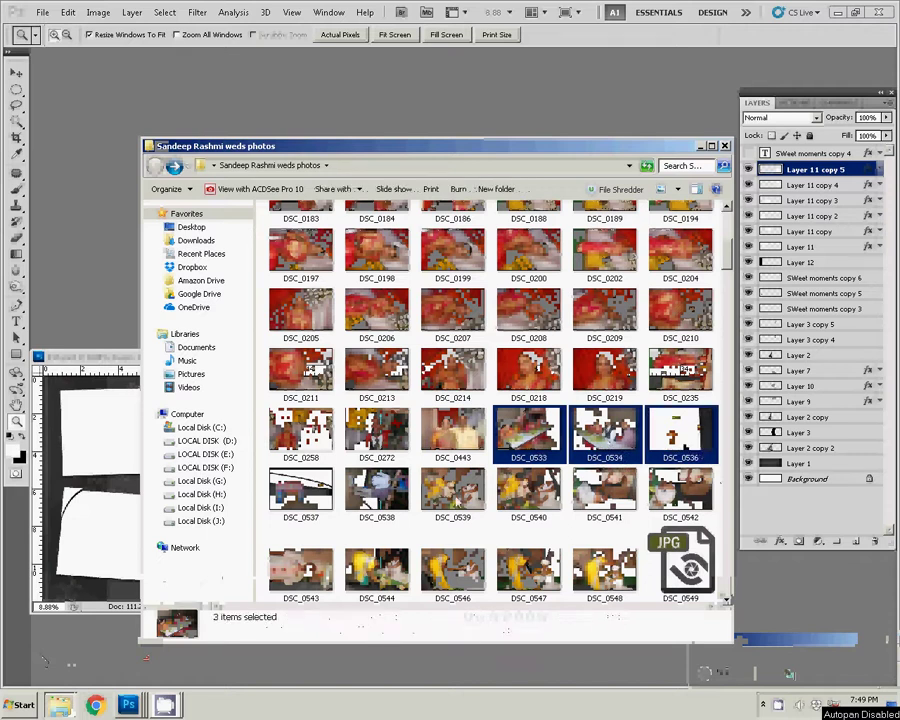
# - Redo the selection as DSC_0533, DSC_0534, DSC_0443, DSC_0541 and further photos
pyautogui.keyDown('shift'); pyautogui.click(590, 447); pyautogui.keyUp('shift')
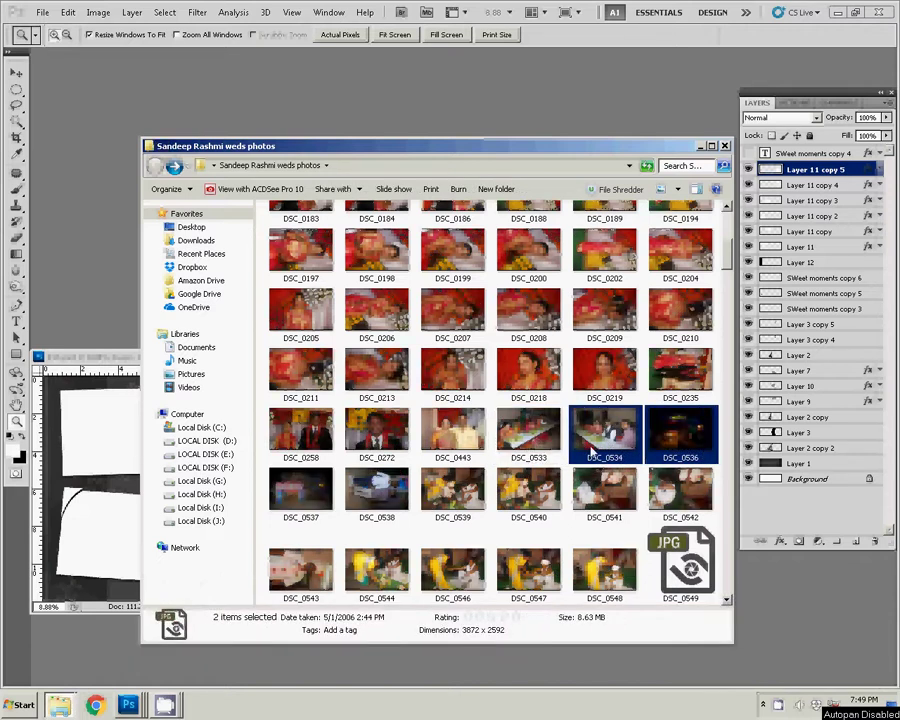
pyautogui.click(529, 435)
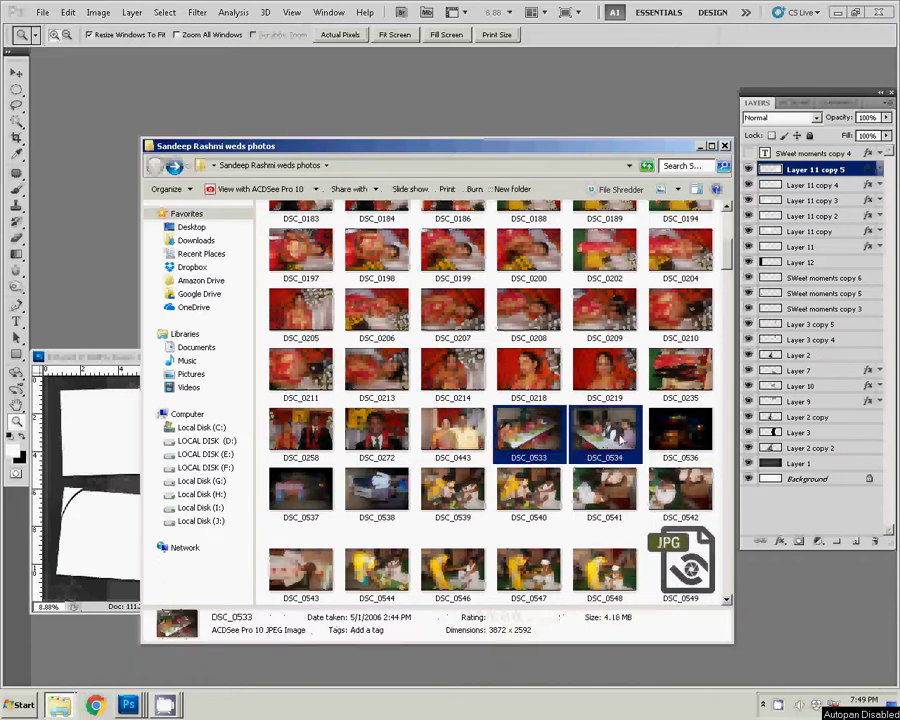
pyautogui.keyDown('ctrl'); pyautogui.click(620, 437); pyautogui.keyUp('ctrl')
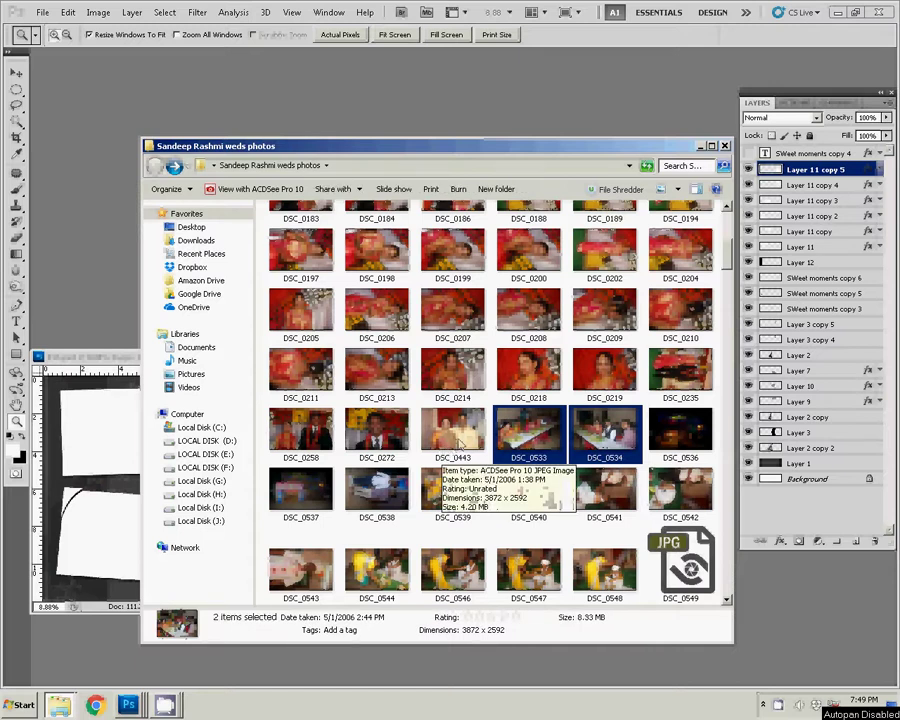
pyautogui.keyDown('ctrl'); pyautogui.click(458, 440); pyautogui.keyUp('ctrl')
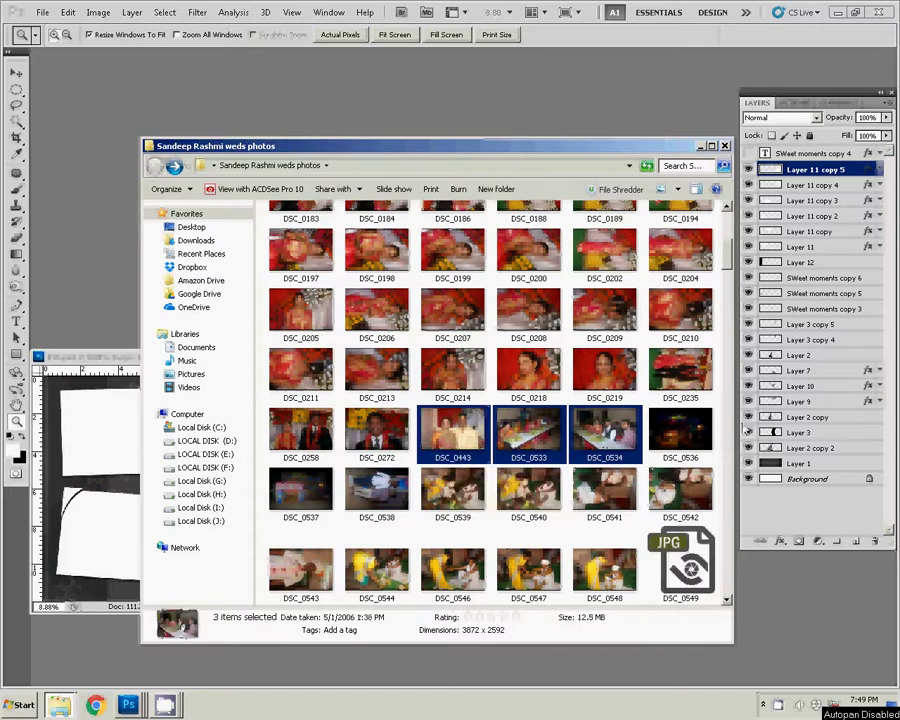
pyautogui.moveTo(687, 556)
pyautogui.mouseDown()
pyautogui.moveTo(675, 524)
pyautogui.moveTo(308, 496)
pyautogui.mouseUp()
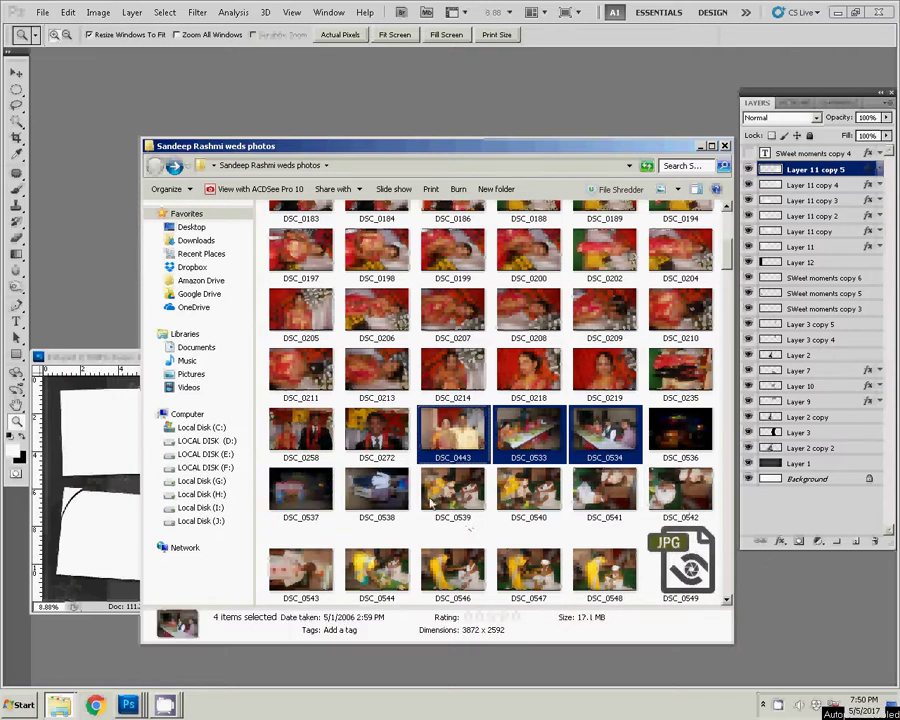
pyautogui.moveTo(430, 490); pyautogui.dragTo(607, 503)
pyautogui.keyDown('ctrl'); pyautogui.click(607, 503); pyautogui.keyUp('ctrl')
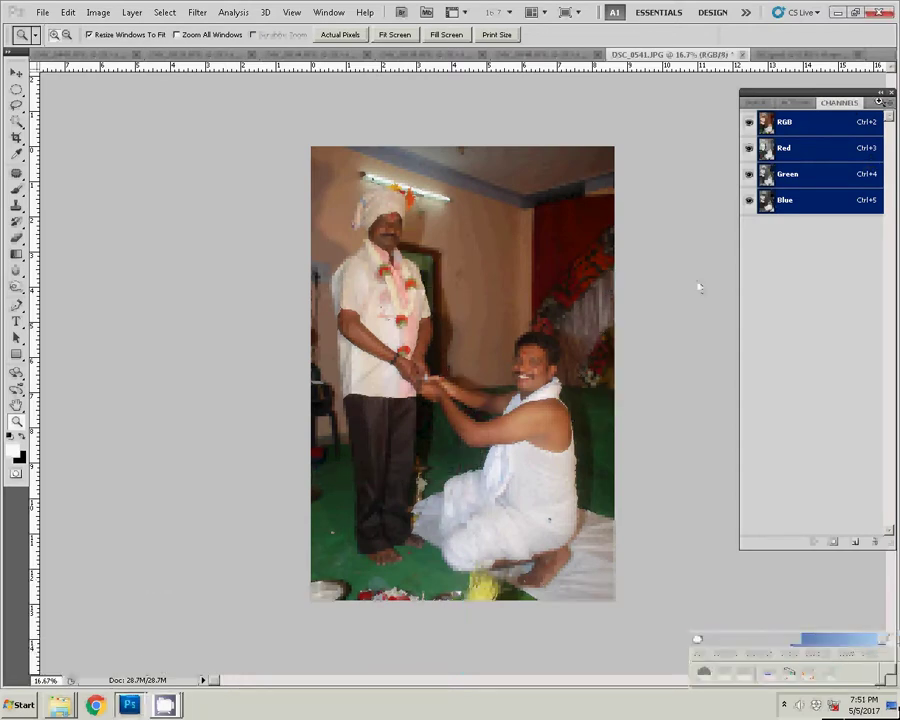
# - Resize DSC_0541 proportionally to 6 inches wide (1800 × 2689 px at 300 ppi)
pyautogui.moveTo(844, 130); pyautogui.dragTo(745, 232)
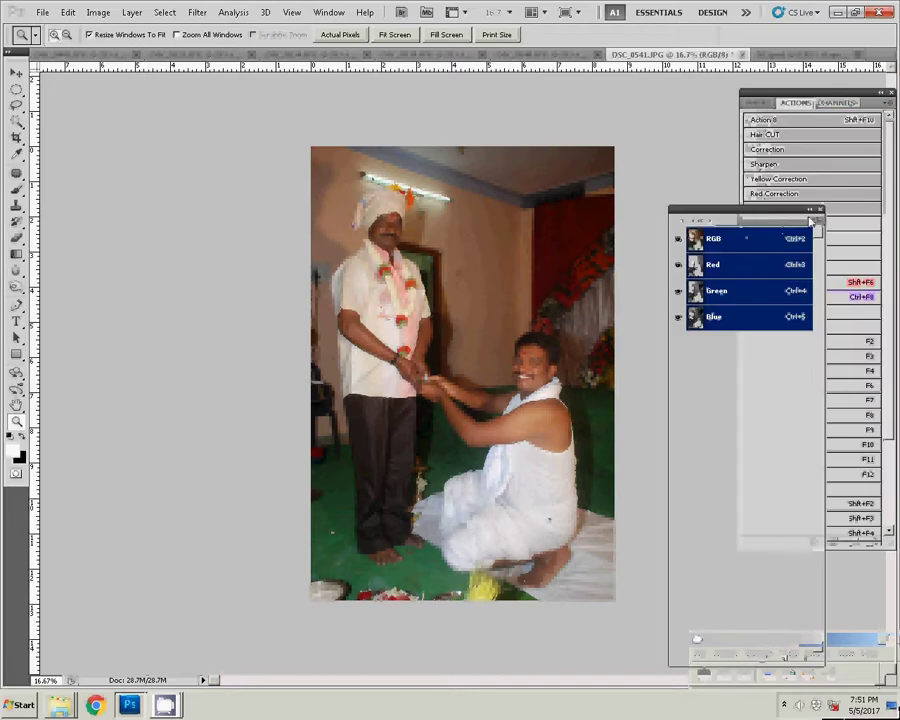
pyautogui.press('v')
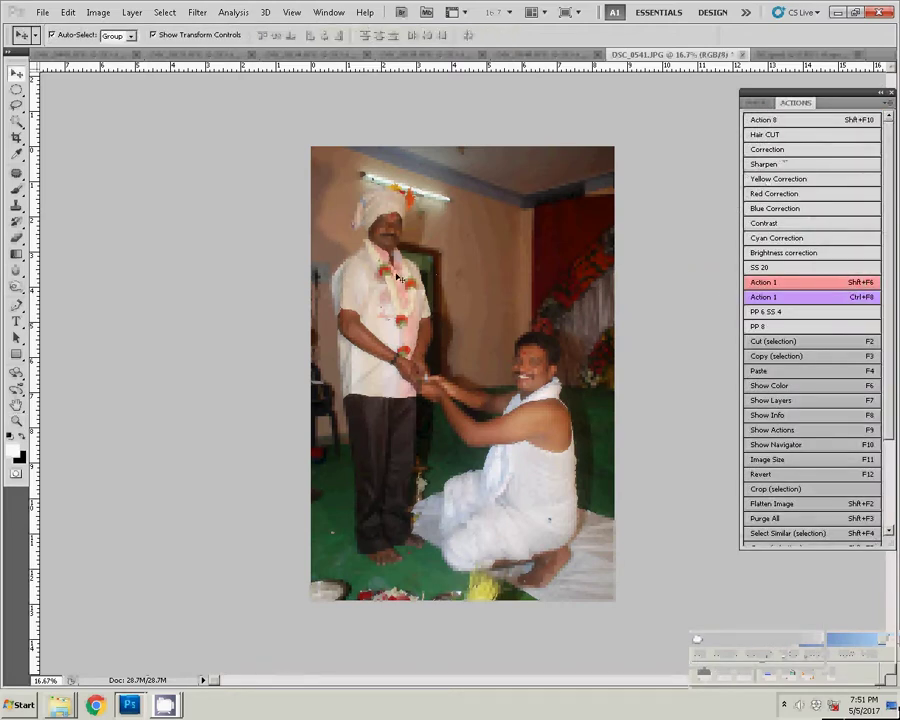
pyautogui.press('F11')
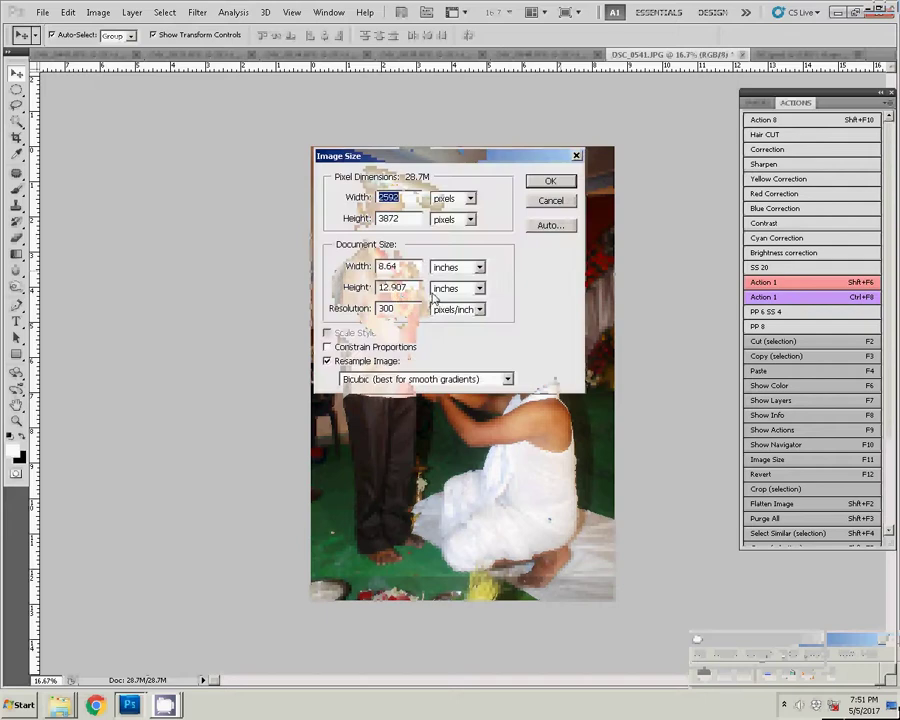
pyautogui.click(327, 346)
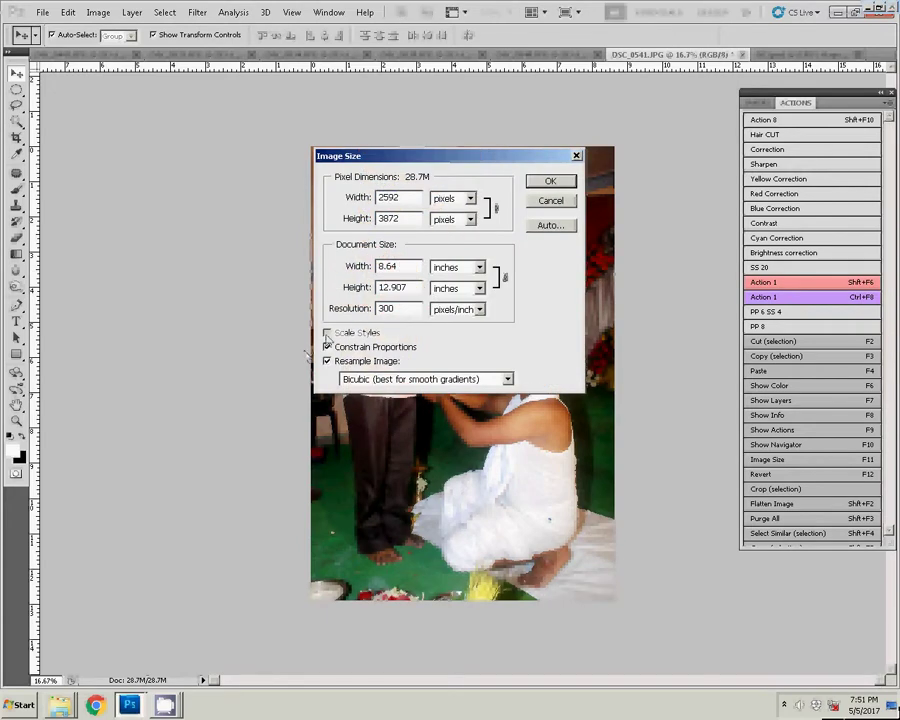
pyautogui.doubleClick(388, 266)
pyautogui.write('6')
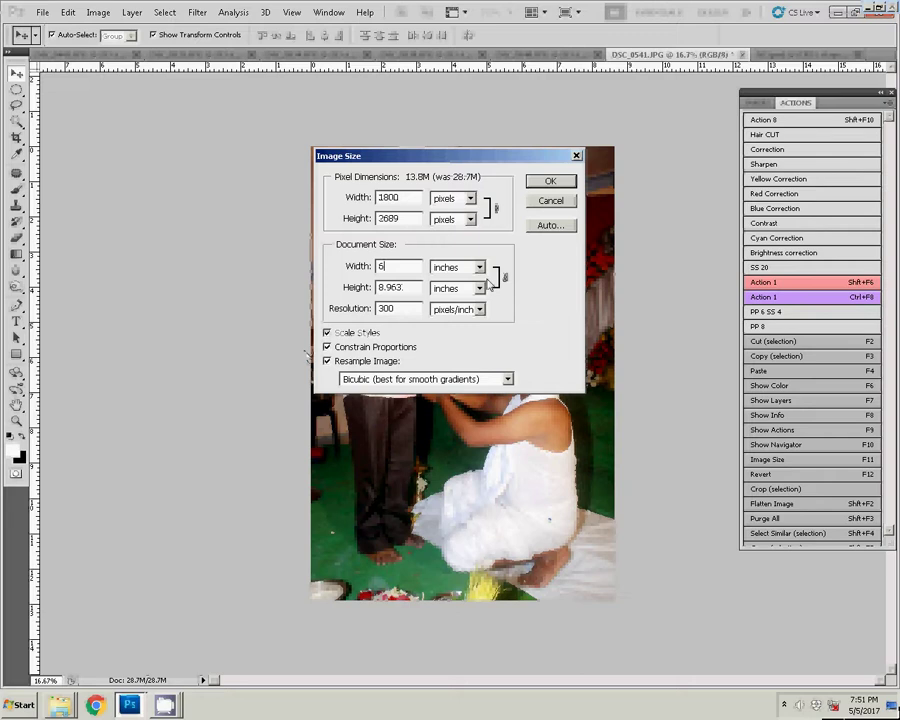
pyautogui.click(542, 190)
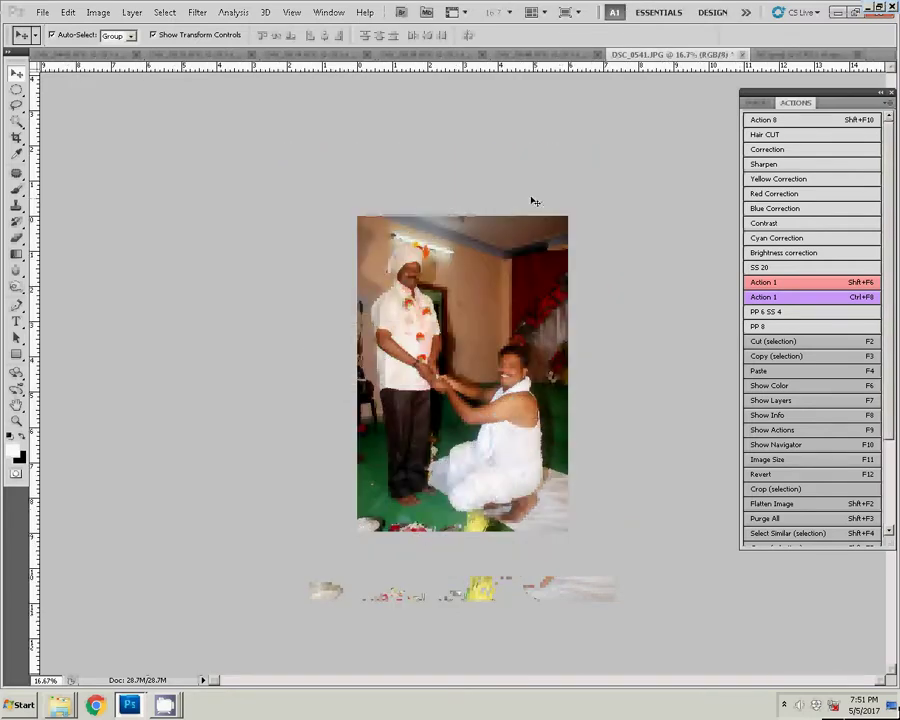
# - Select and copy all of the resized DSC_0541, then close it without saving
pyautogui.hotkey('ctrl', 'a')
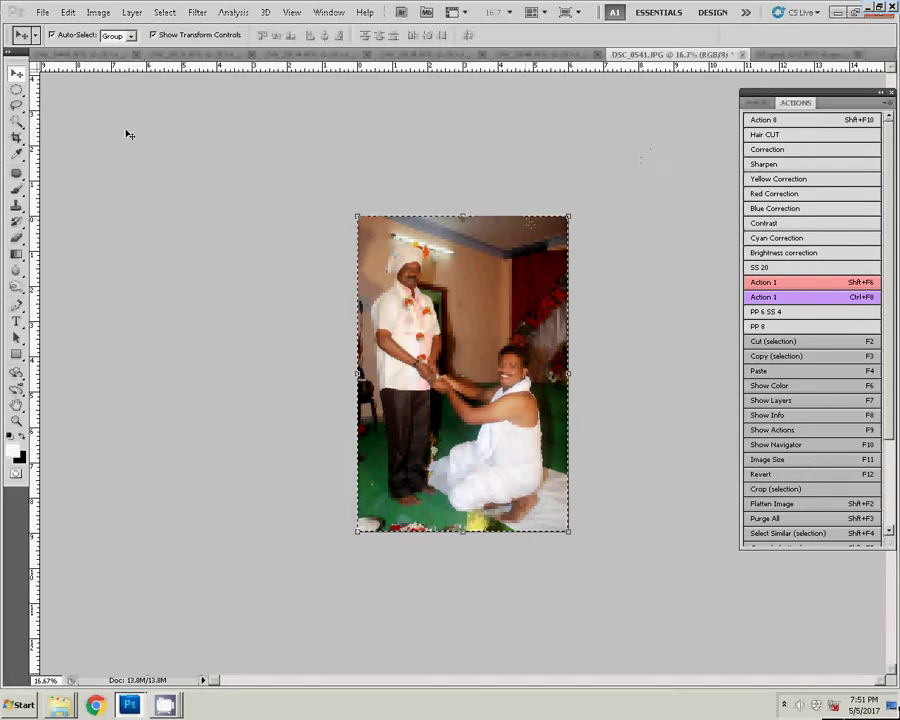
pyautogui.click(165, 12)
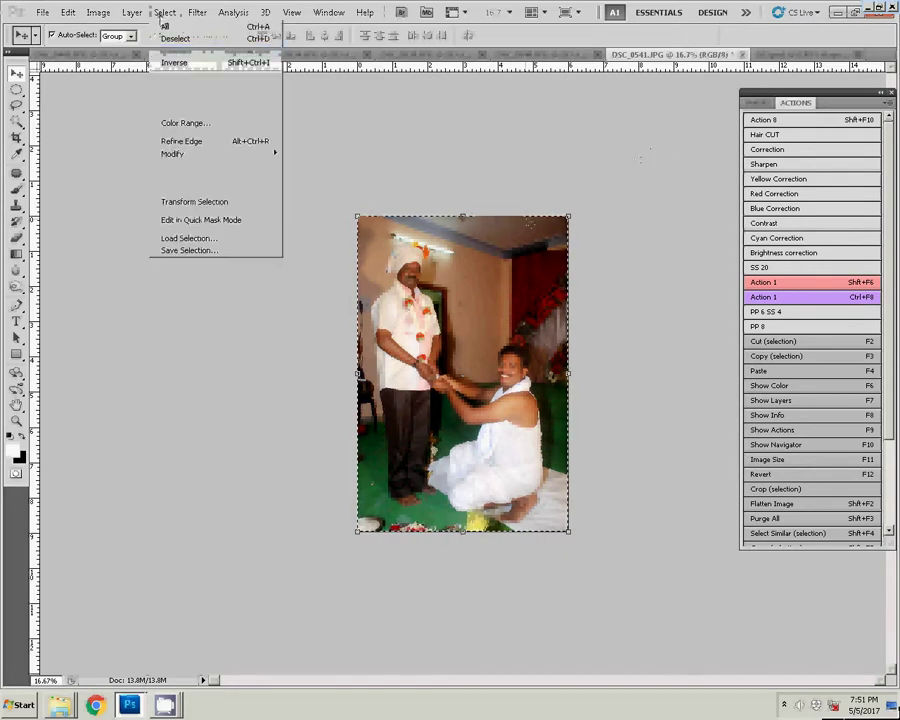
pyautogui.click(180, 38)
pyautogui.click(67, 12)
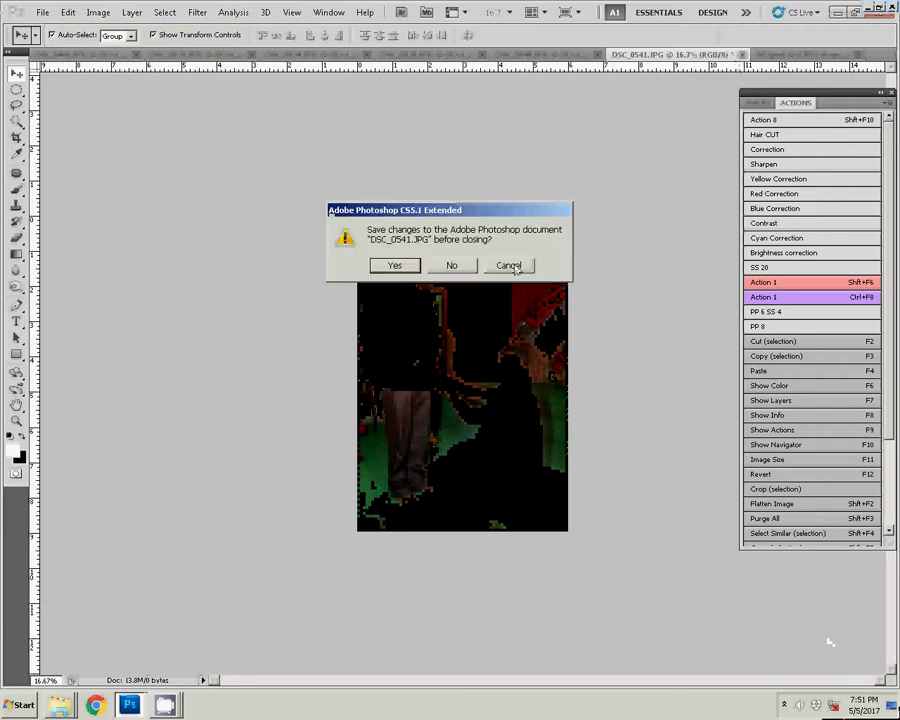
pyautogui.click(458, 265)
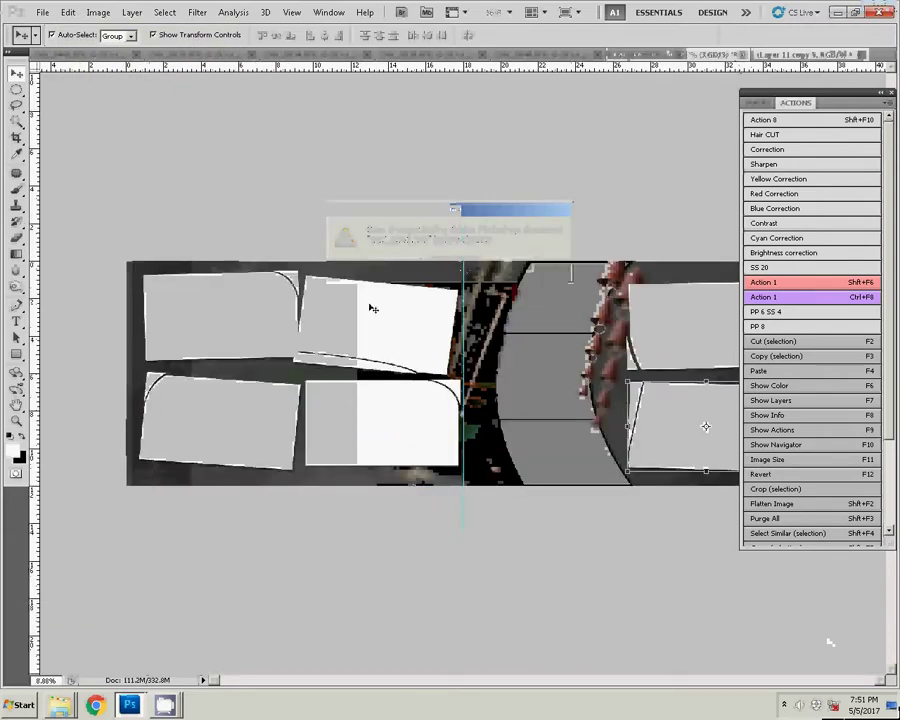
# - Paste the couple photo into the curved centre panel and scale it up about 136%
pyautogui.click(67, 12)
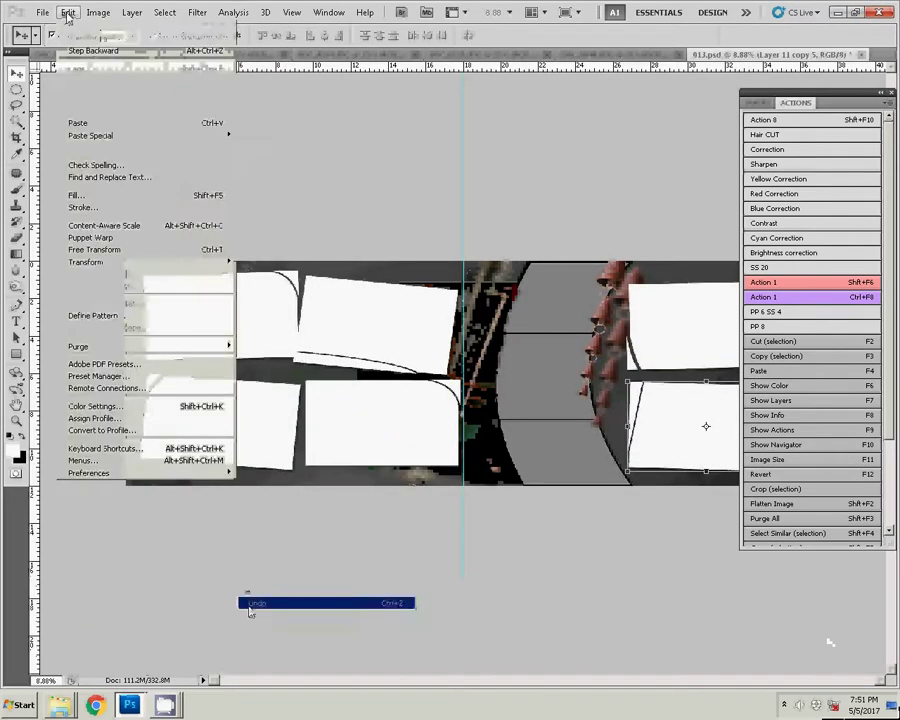
pyautogui.click(218, 124)
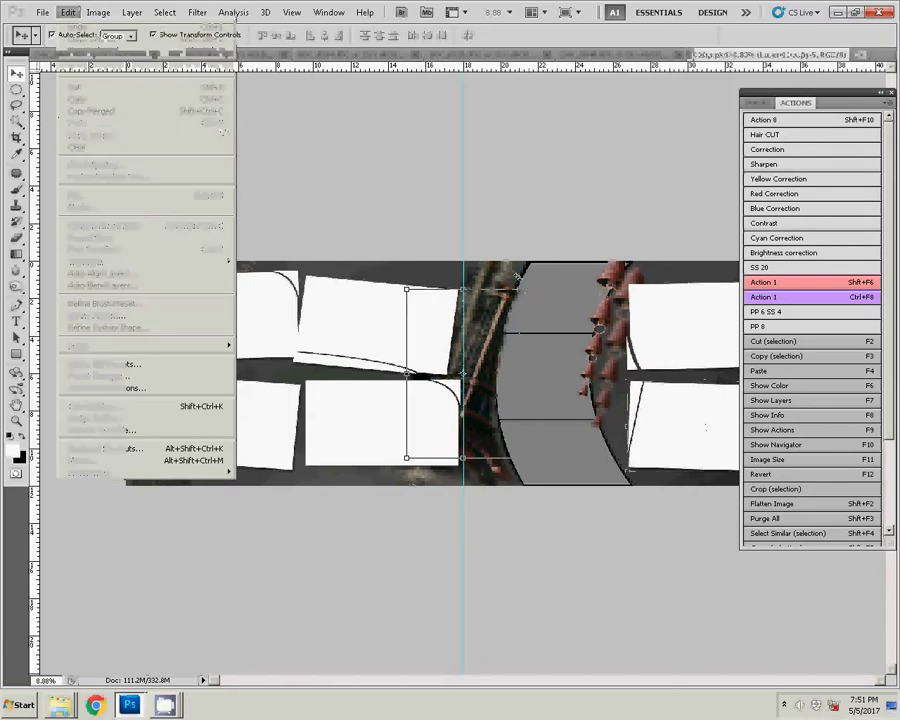
pyautogui.moveTo(547, 332); pyautogui.dragTo(577, 324)
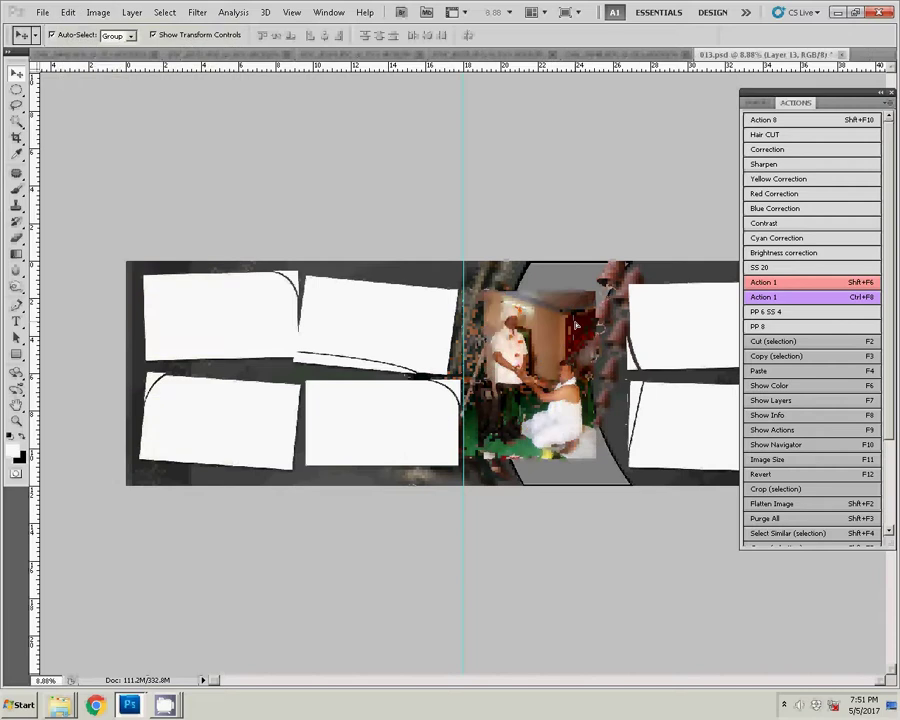
pyautogui.hotkey('ctrl', 't')
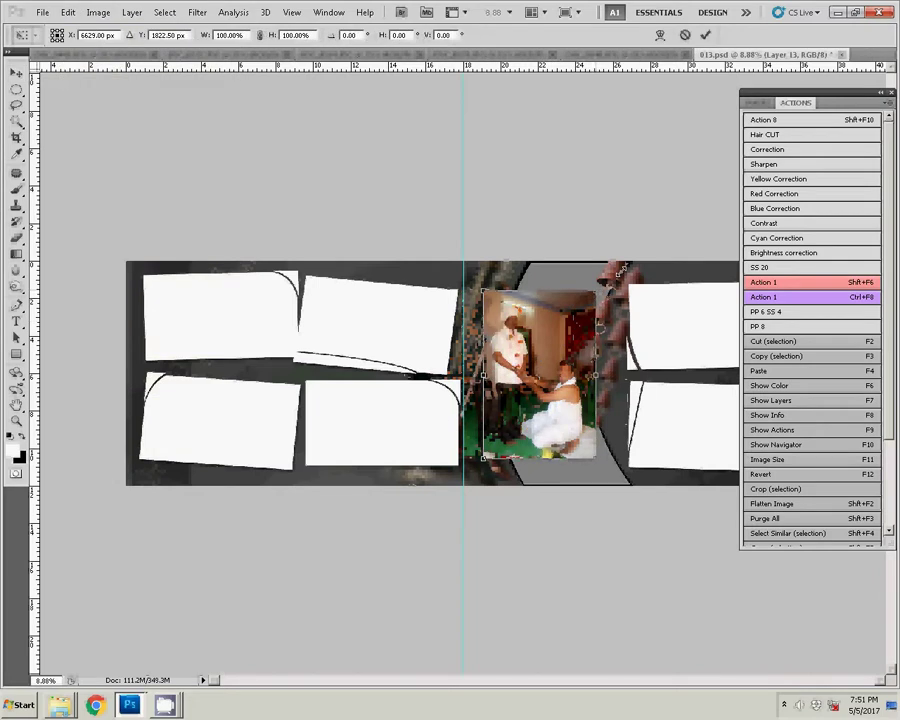
pyautogui.moveTo(622, 269); pyautogui.dragTo(616, 264)
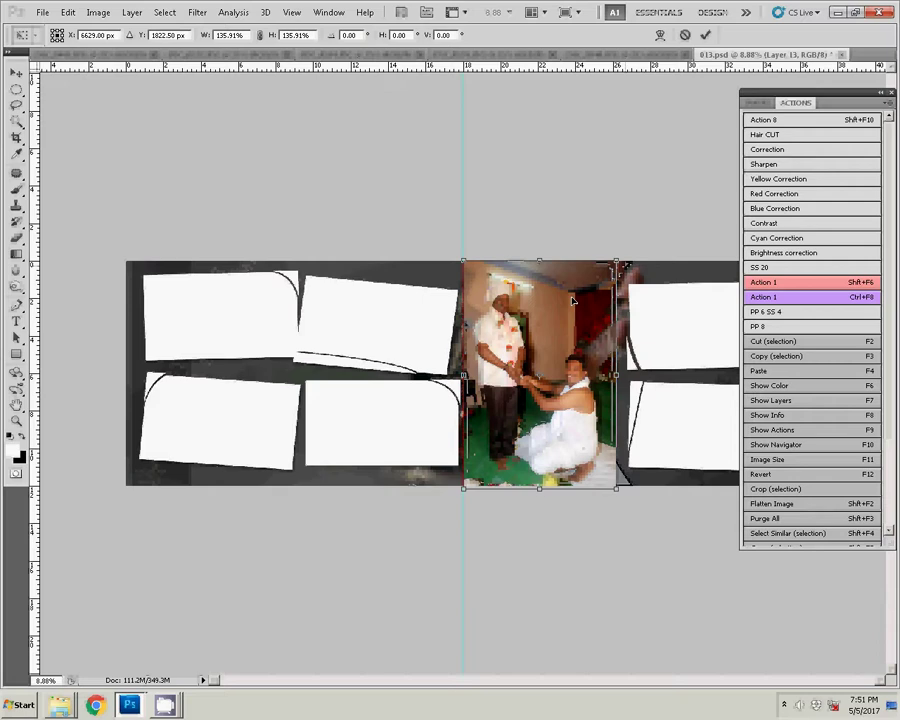
pyautogui.moveTo(573, 300); pyautogui.dragTo(578, 301)
pyautogui.press('Return')
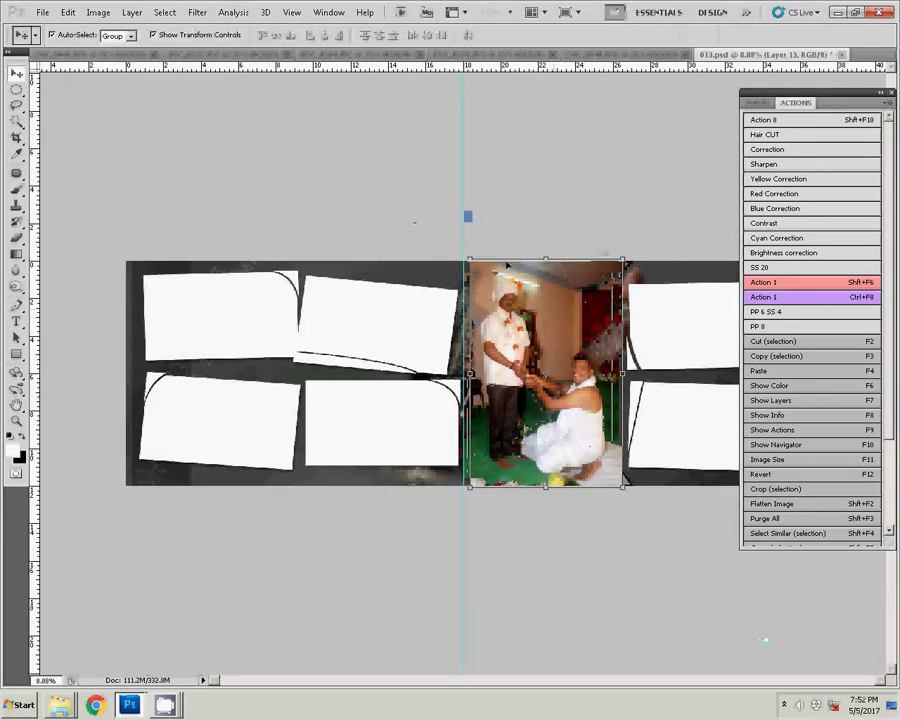
# - Duplicate the couple photo layer and apply a 166-pixel Box Blur to Layer 13 beneath
pyautogui.press('F7')
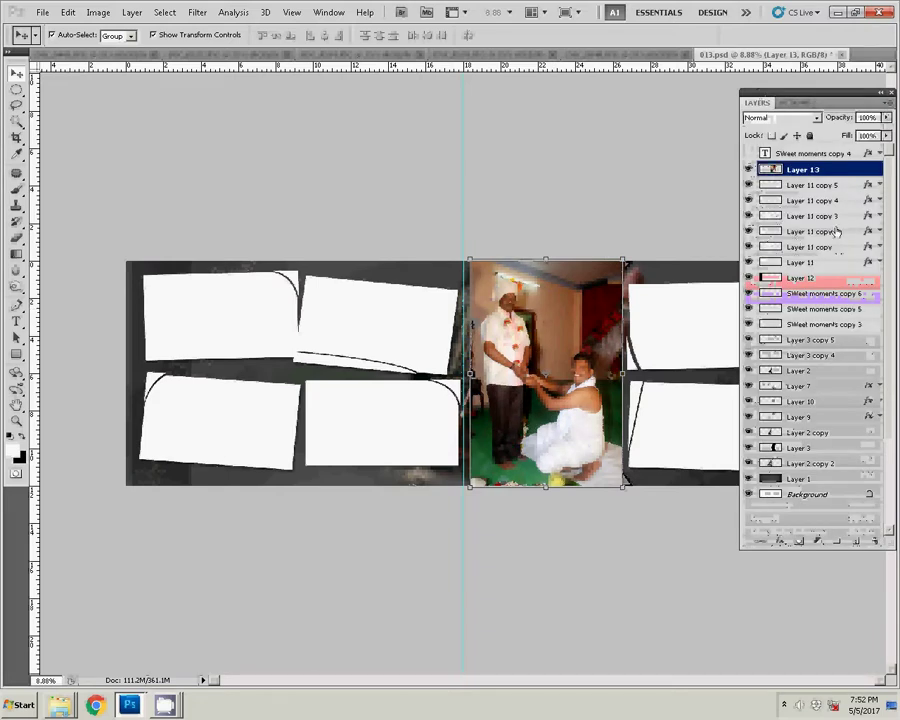
pyautogui.hotkey('ctrl', 'j')
pyautogui.click(800, 185)
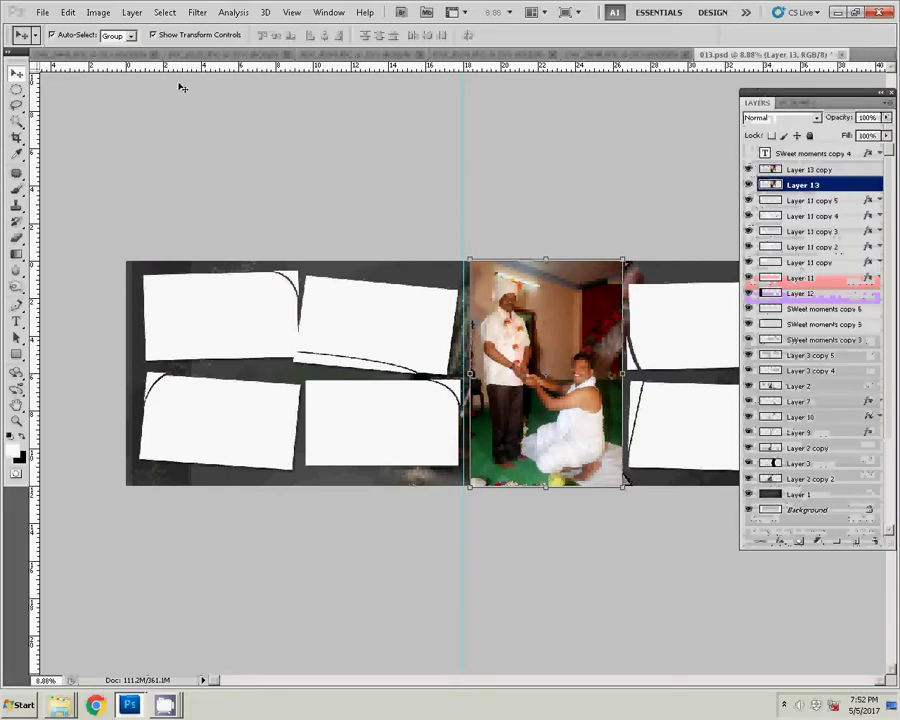
pyautogui.click(197, 12)
pyautogui.moveTo(230, 130)
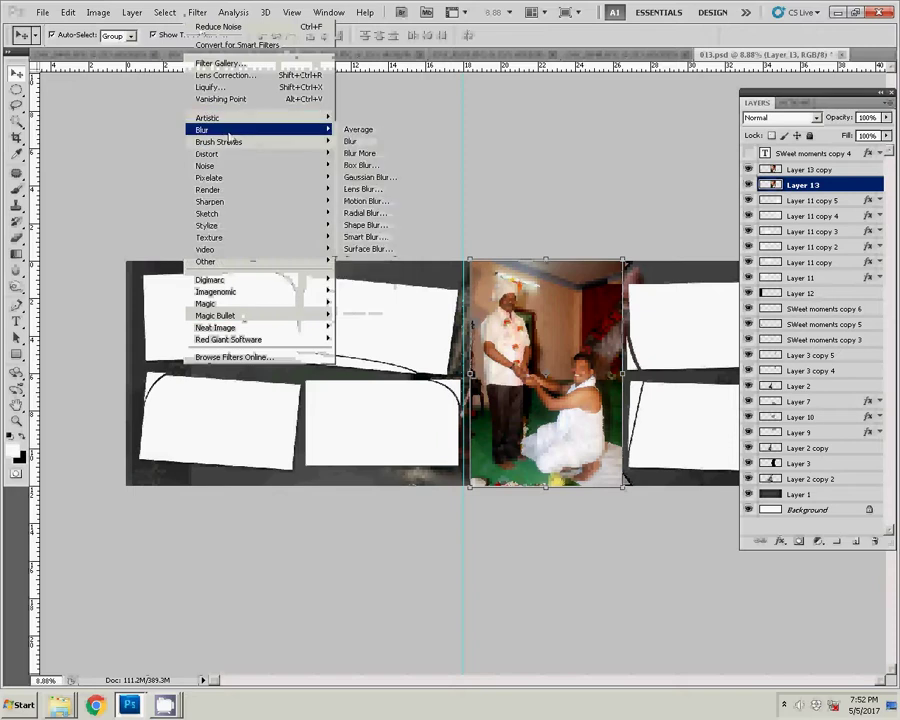
pyautogui.click(380, 167)
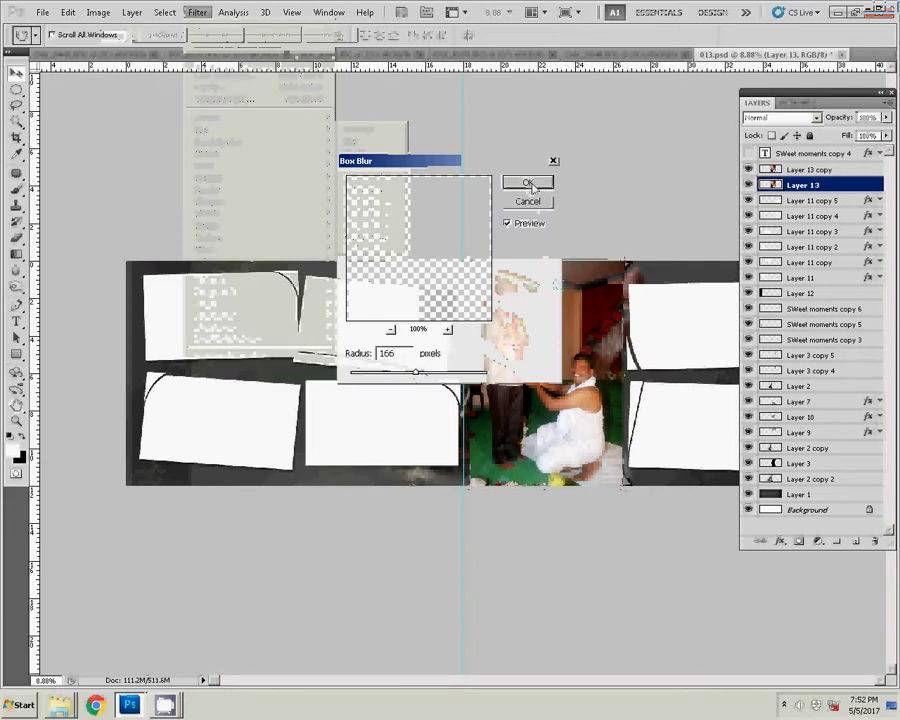
pyautogui.click(527, 182)
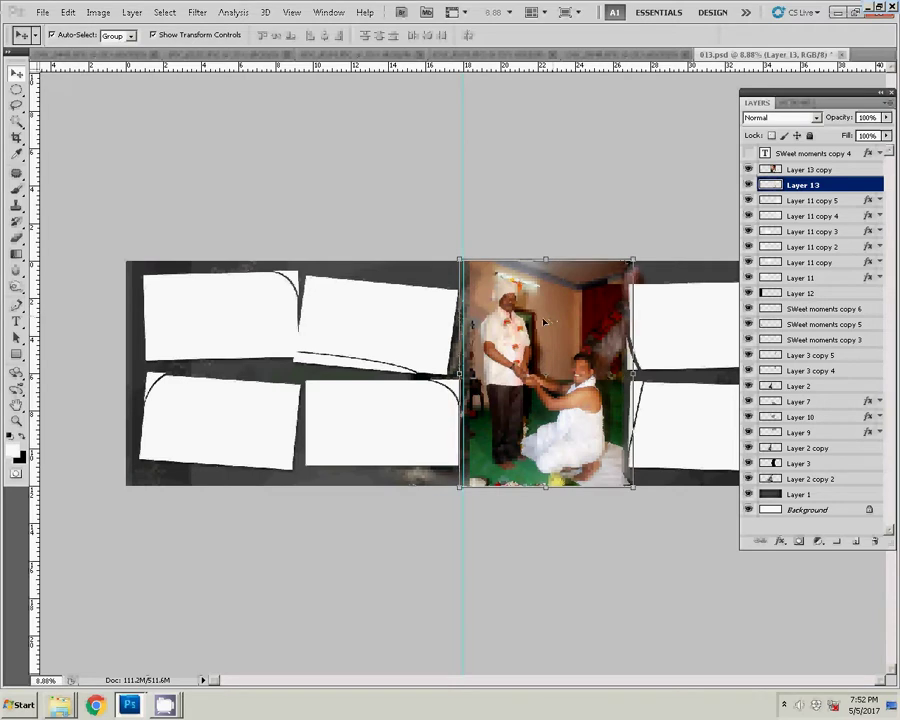
# - Fade the right edge of Layer 13 copy with an 800-pixel eraser stroke
pyautogui.click(570, 386)
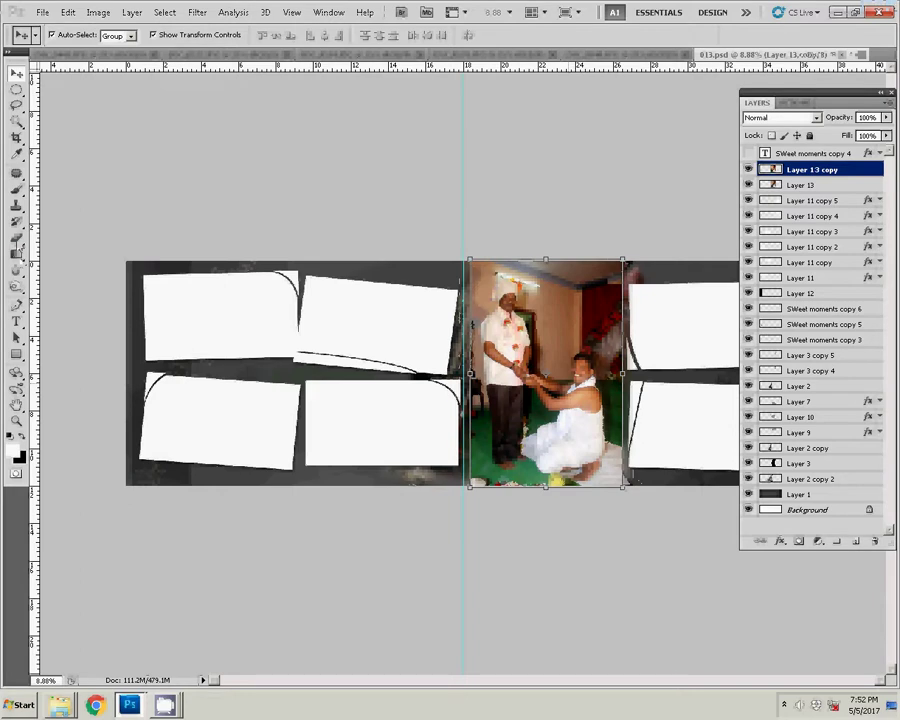
pyautogui.click(17, 189)
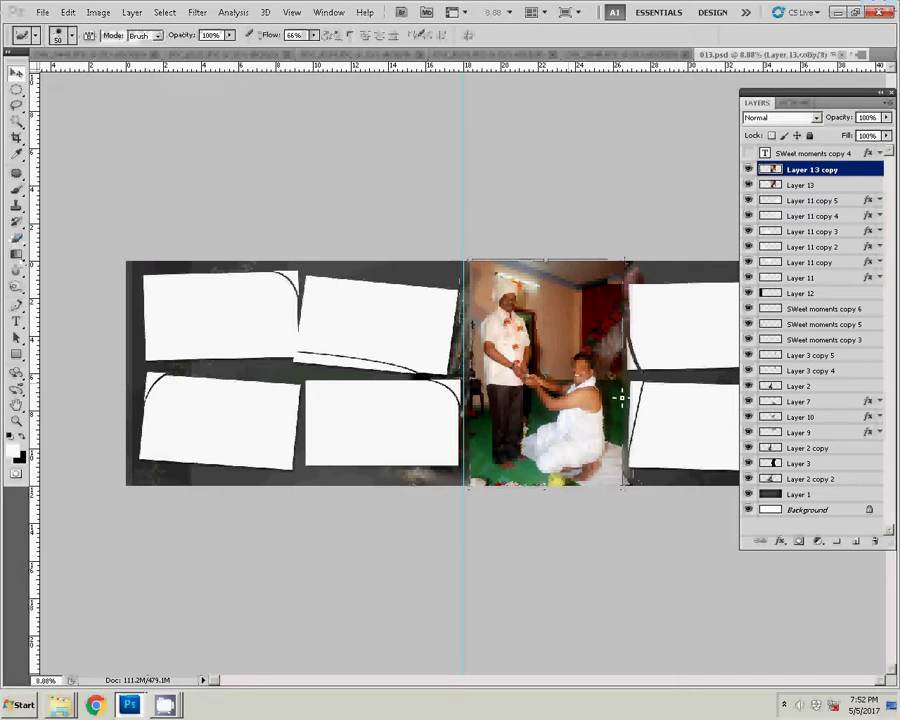
pyautogui.press('e')
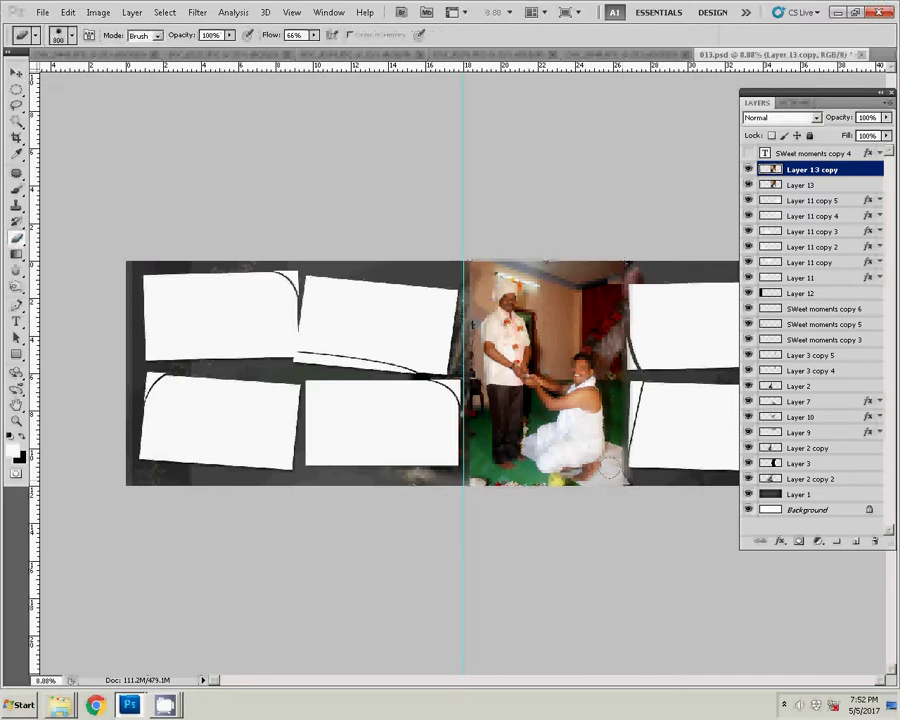
pyautogui.press(']')
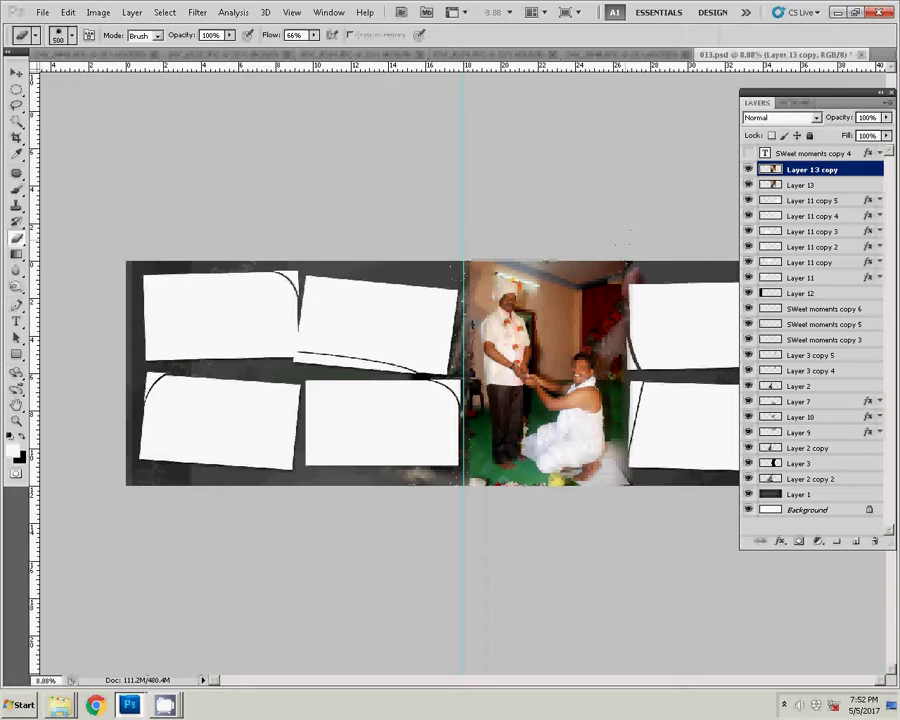
pyautogui.moveTo(625, 240); pyautogui.dragTo(605, 470)
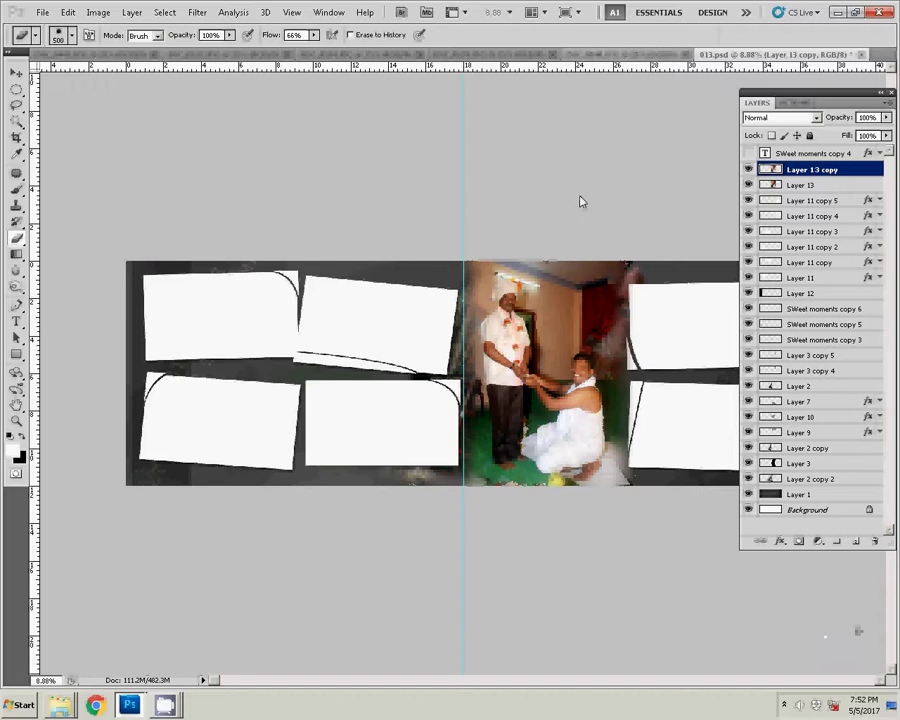
pyautogui.hotkey('ctrl', 'Tab')
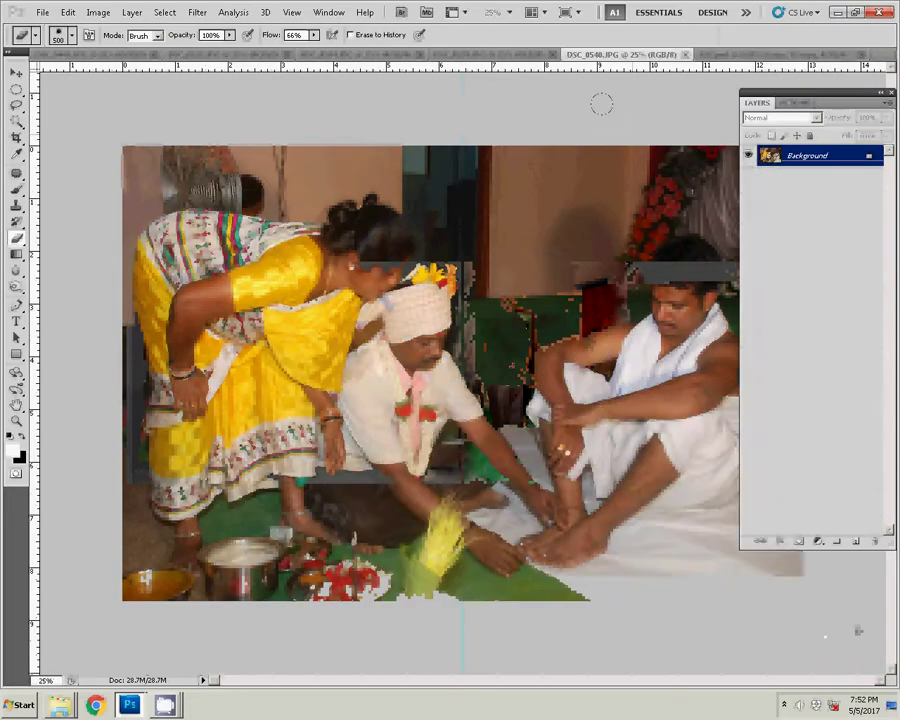
# - Resize DSC_0540.JPG to 7 inches wide
pyautogui.hotkey('ctrl', 'alt', 'i')
pyautogui.press('Tab')
pyautogui.press('Tab')
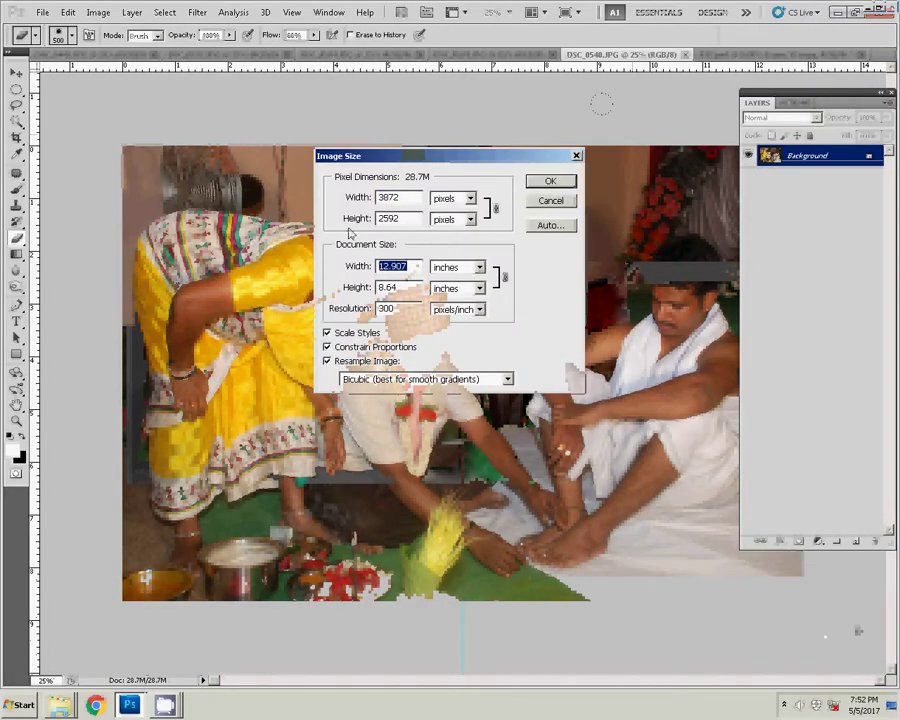
pyautogui.write('7')
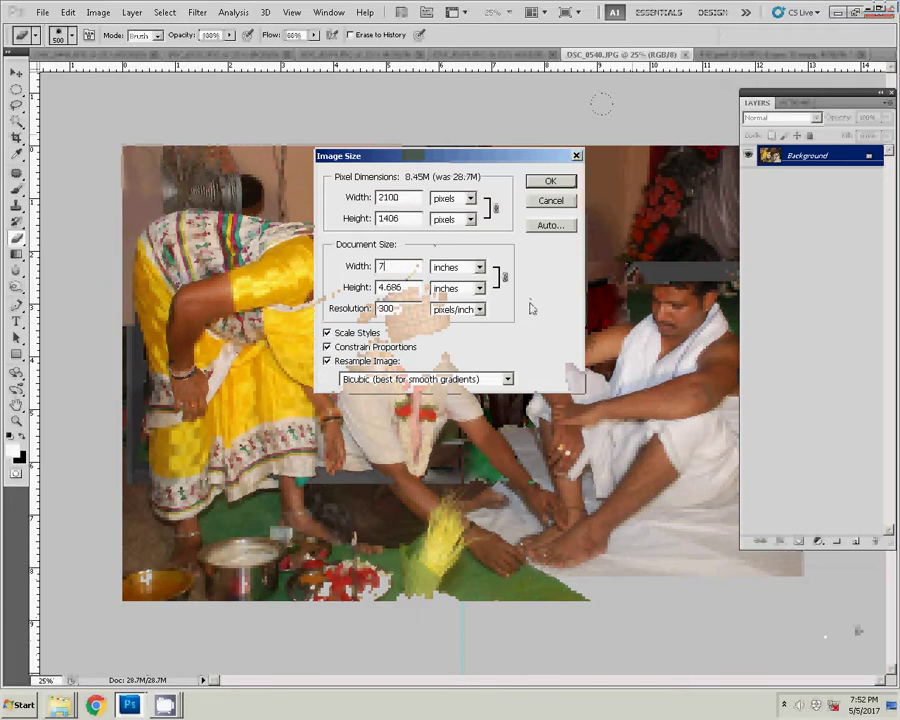
pyautogui.press('Return')
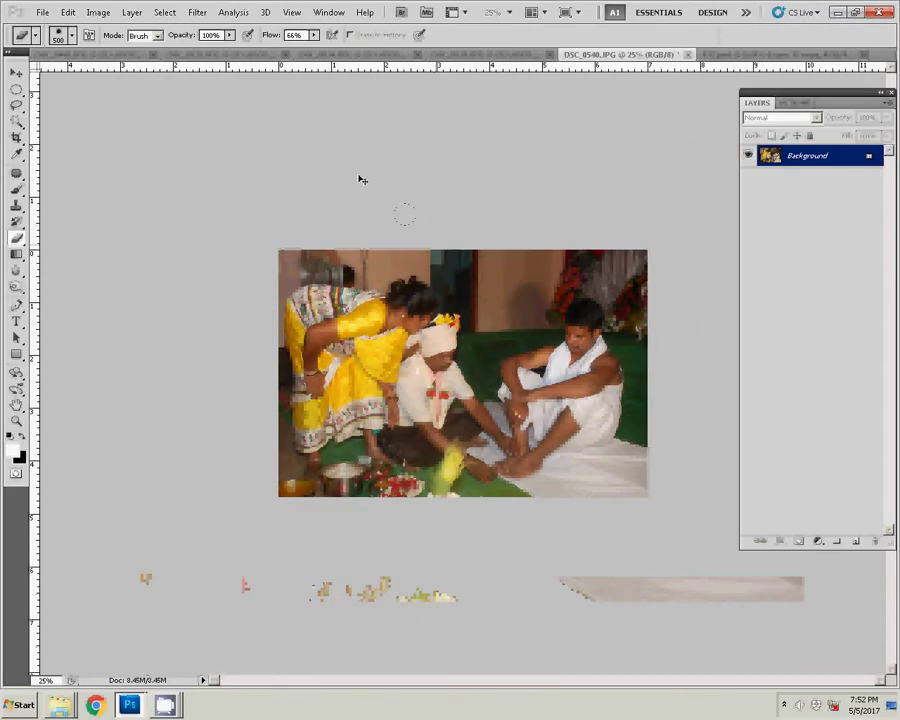
# - Cut all of DSC_0540 to the clipboard, close it unsaved, and pick the upper-right frame
pyautogui.click(197, 12)
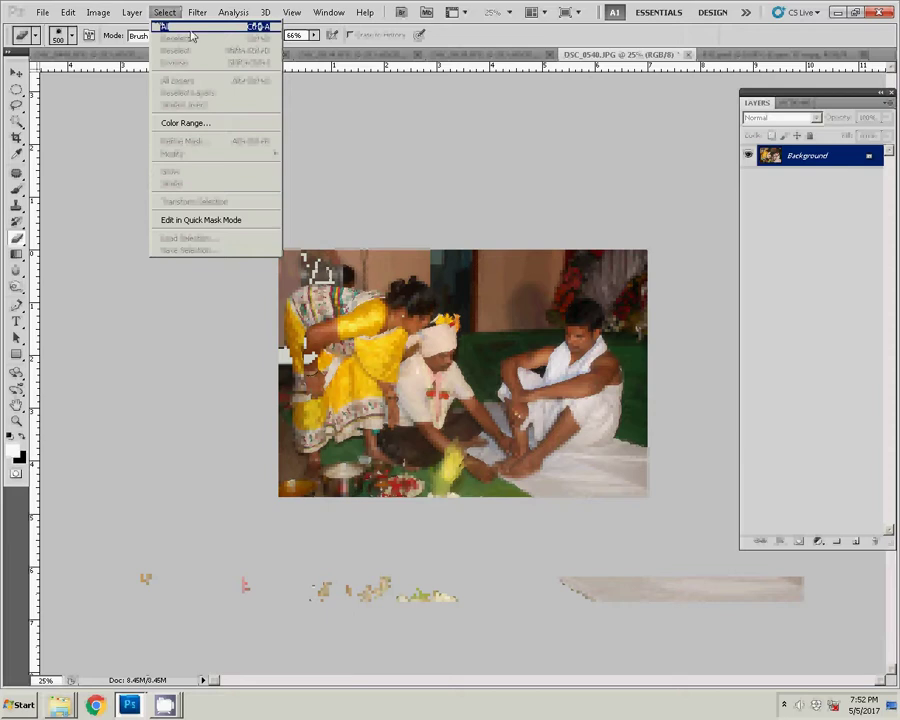
pyautogui.click(192, 36)
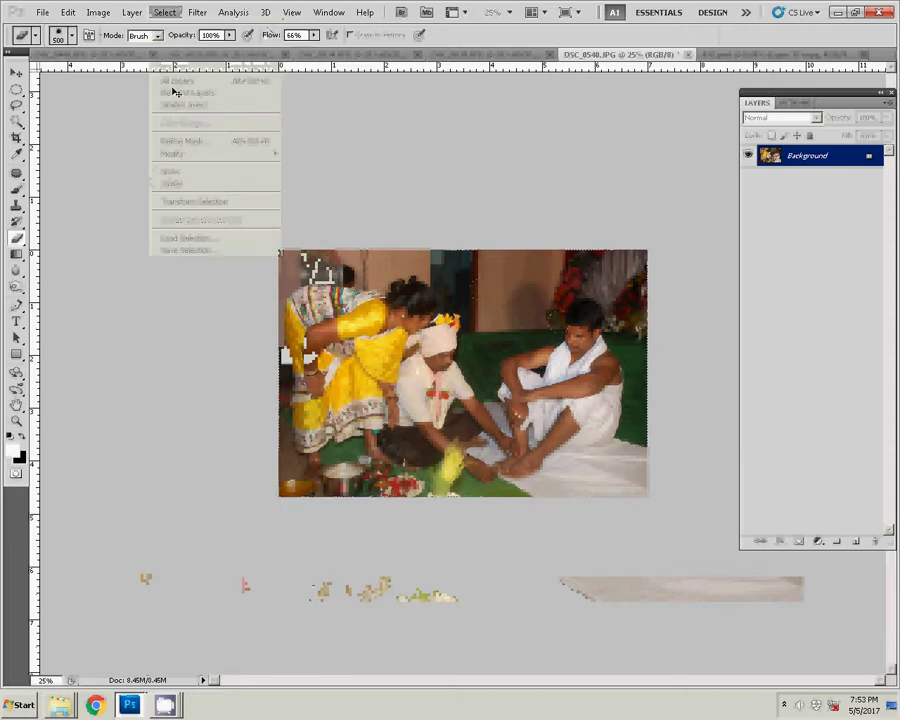
pyautogui.click(67, 12)
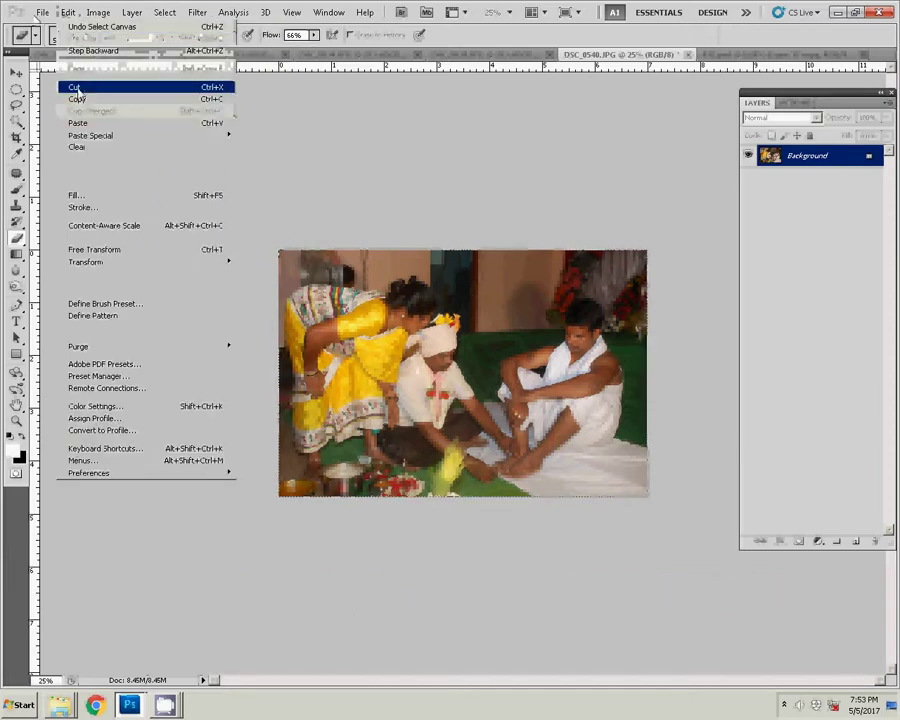
pyautogui.click(74, 87)
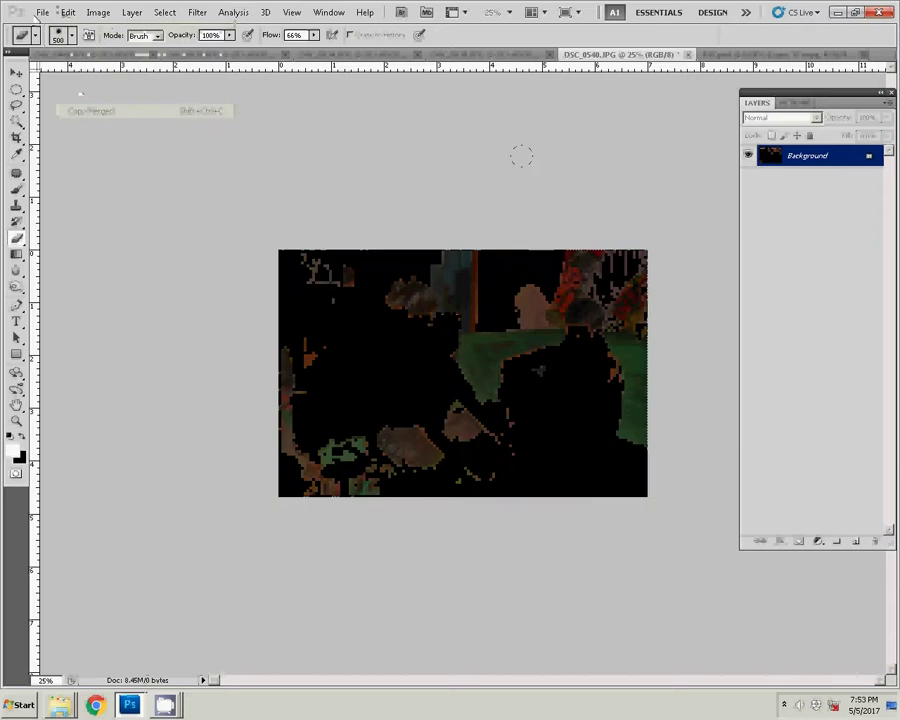
pyautogui.click(687, 54)
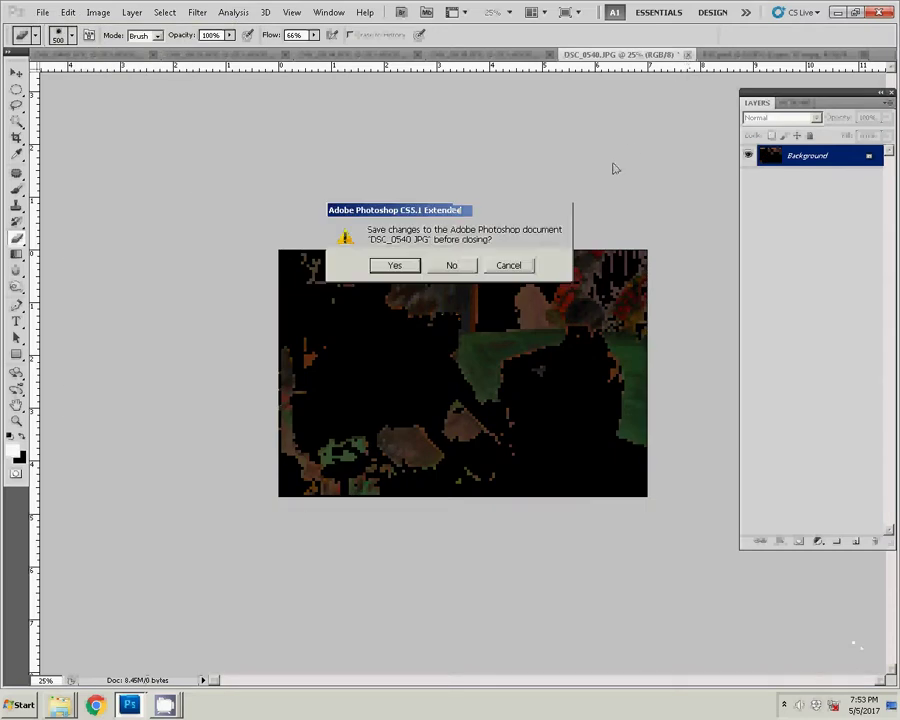
pyautogui.click(452, 266)
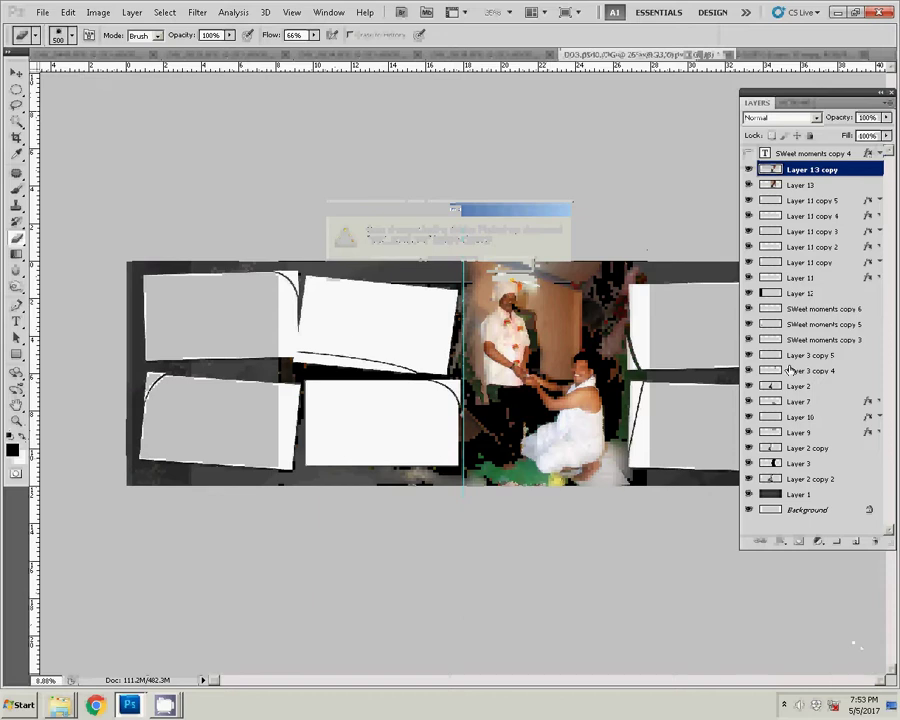
pyautogui.press('v')
pyautogui.click(705, 318)
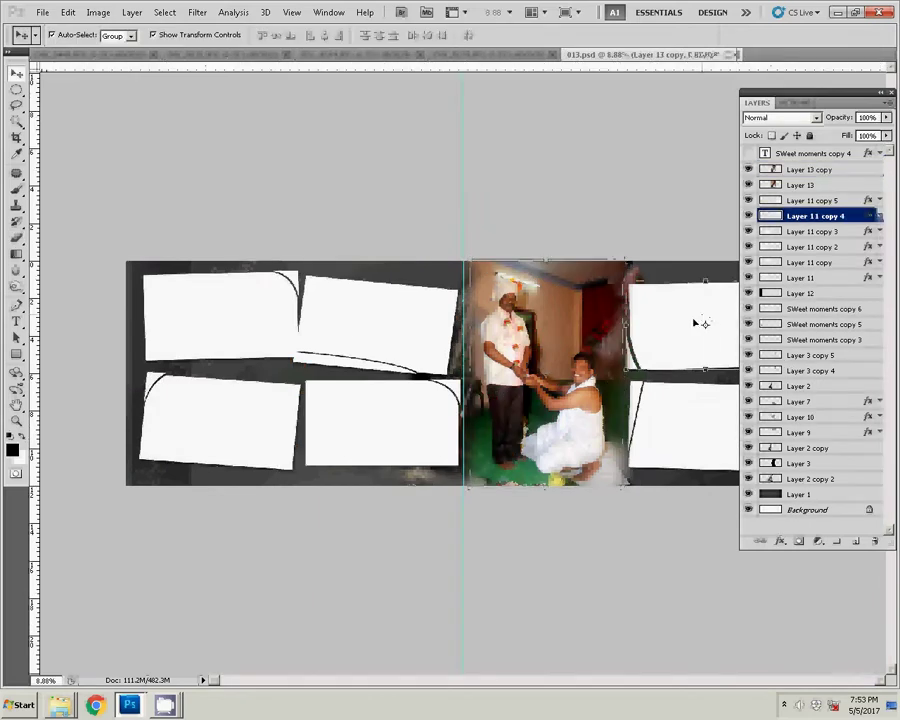
# - Paste DSC_0540 into the upper-right frame as Layer 14, scaled about 116% and nudged up
pyautogui.click(16, 121)
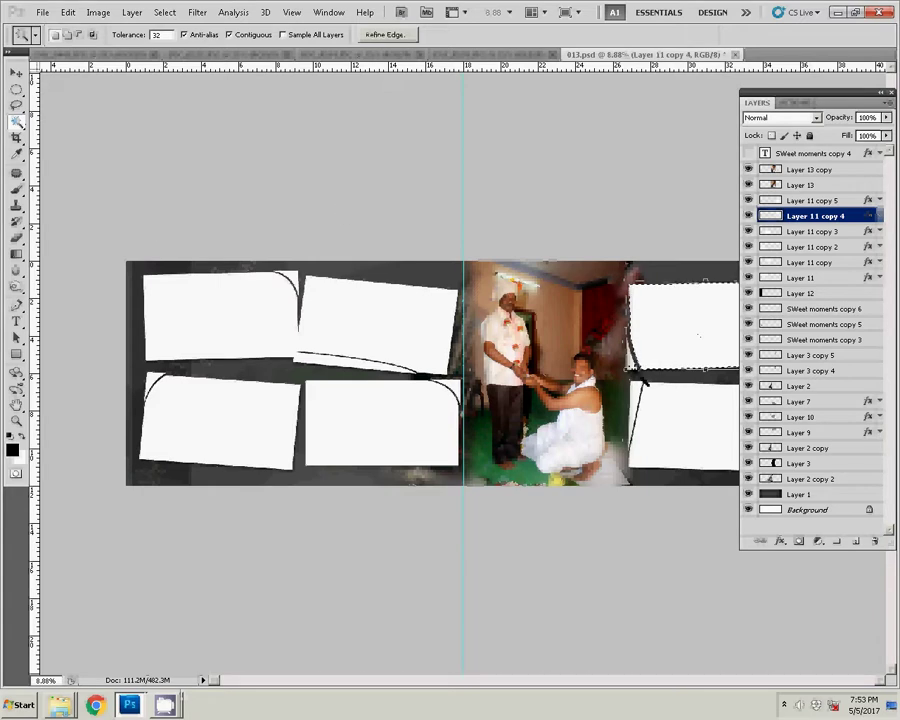
pyautogui.click(68, 13)
pyautogui.moveTo(91, 135)
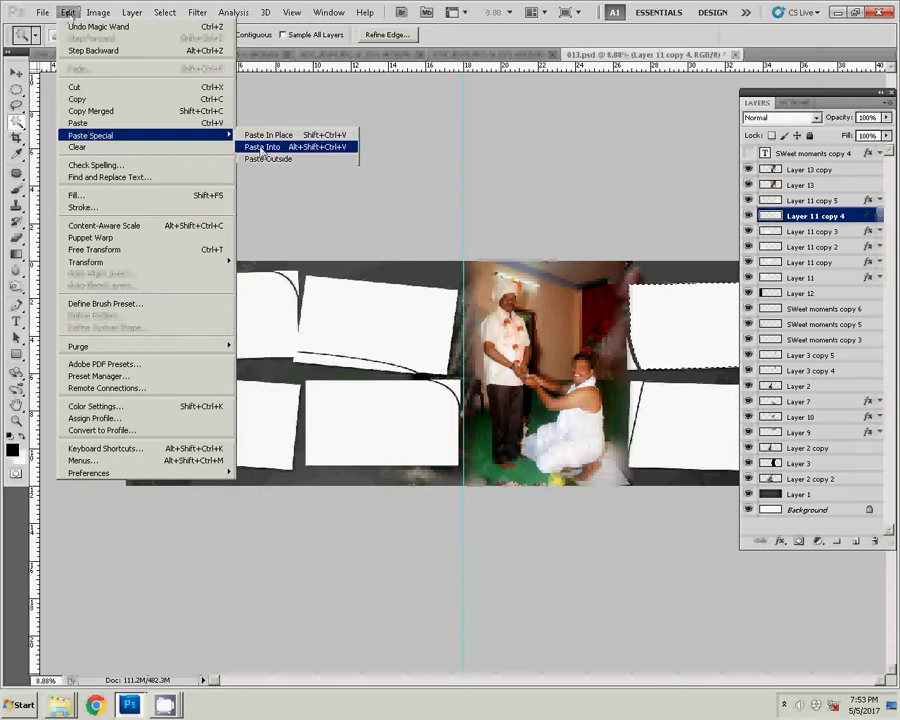
pyautogui.click(261, 150)
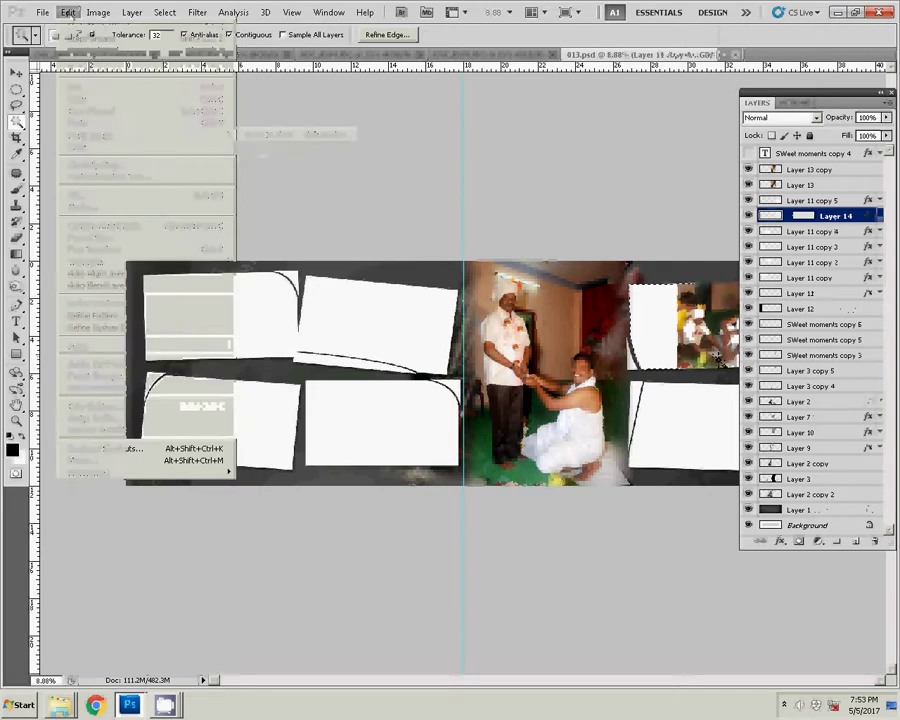
pyautogui.press('v')
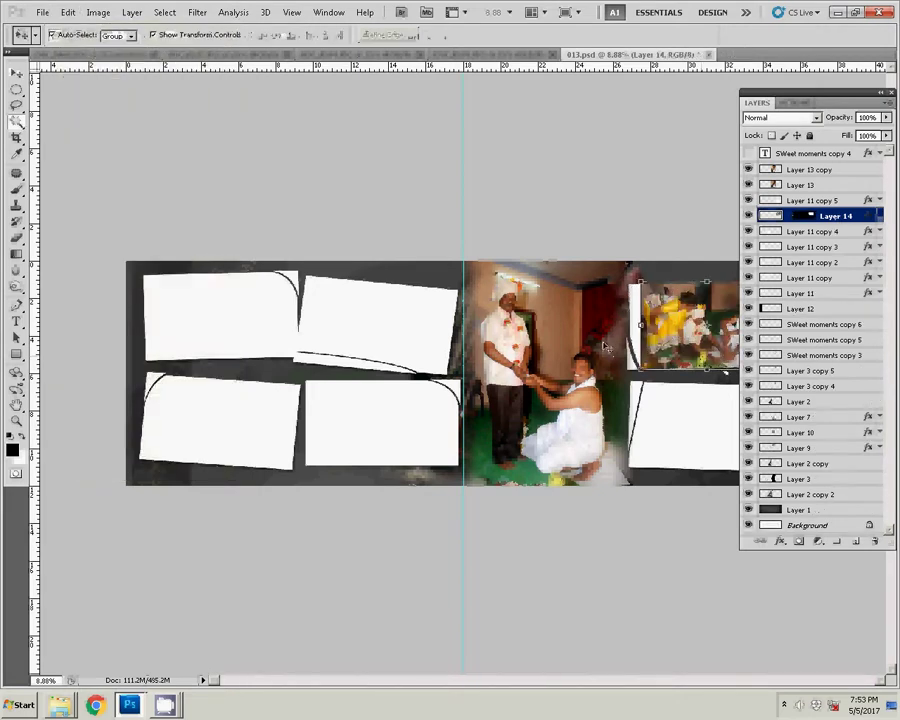
pyautogui.hotkey('ctrl', '-')
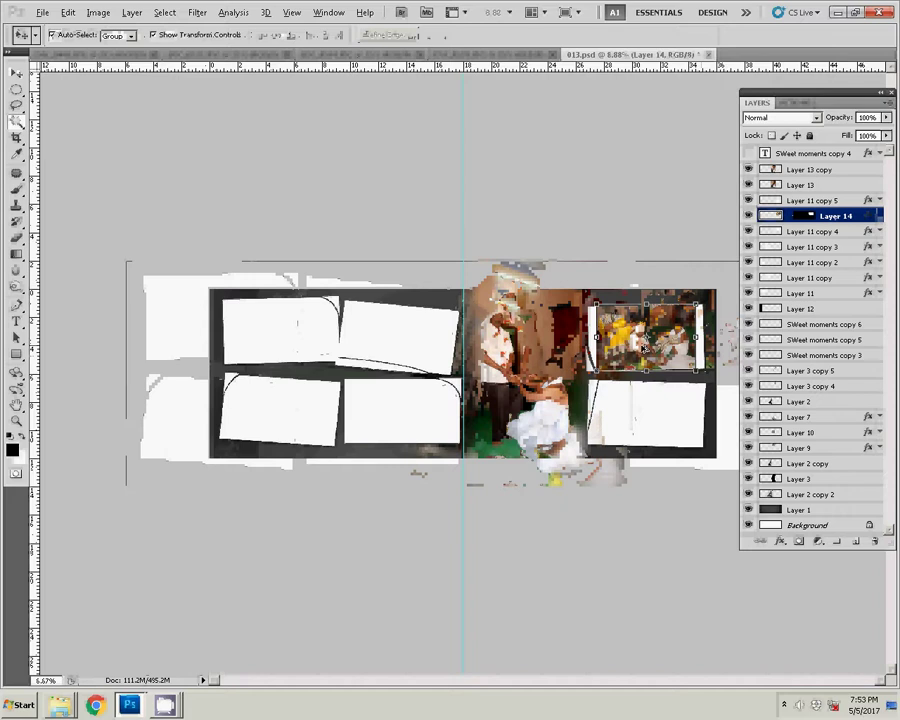
pyautogui.hotkey('ctrl', 't')
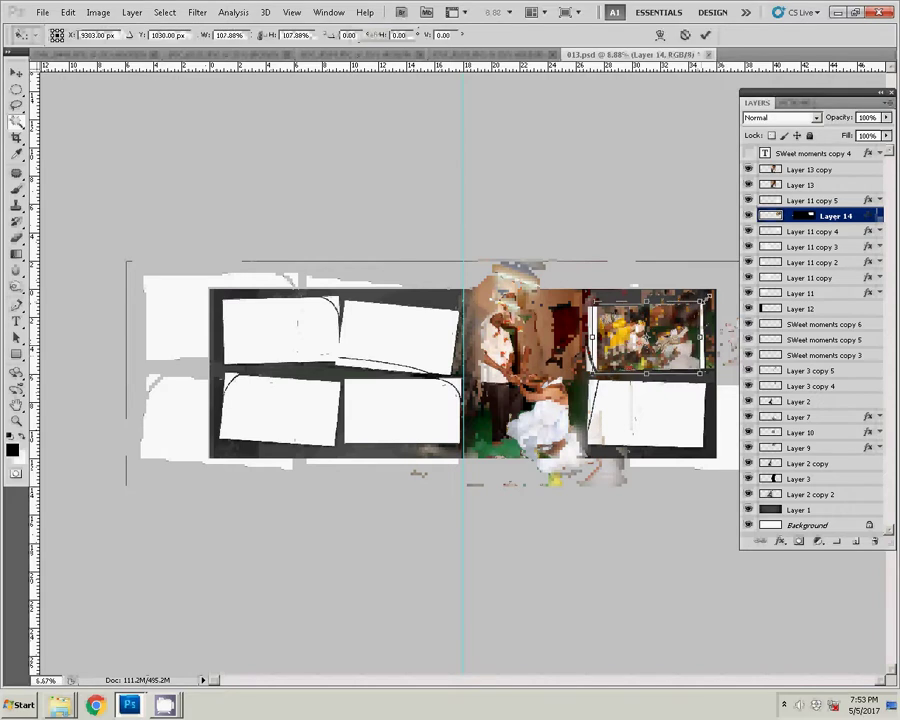
pyautogui.moveTo(698, 301); pyautogui.dragTo(709, 298)
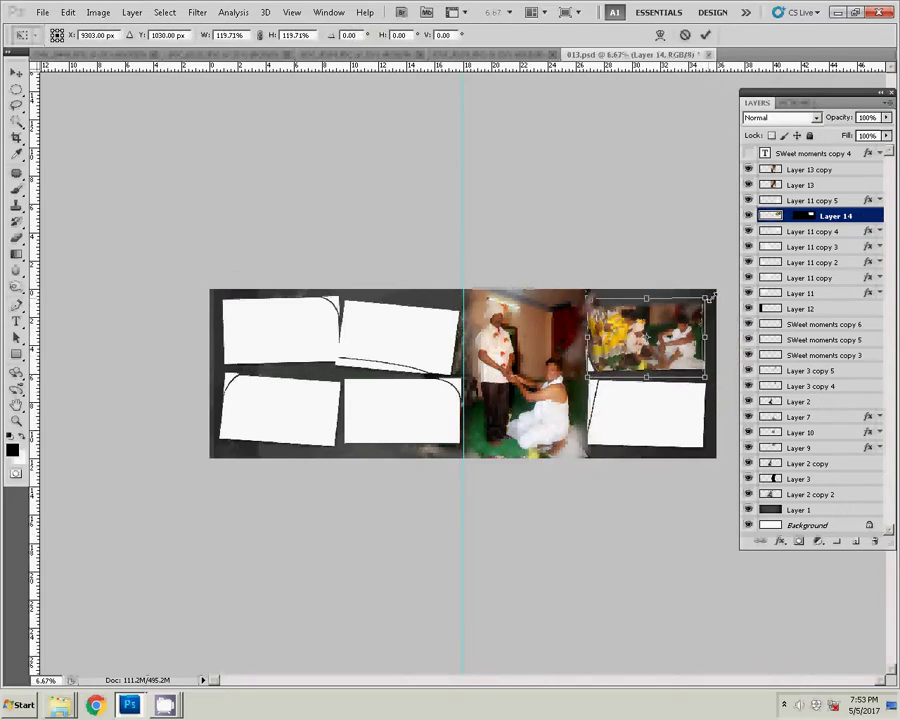
pyautogui.moveTo(709, 298); pyautogui.dragTo(710, 311)
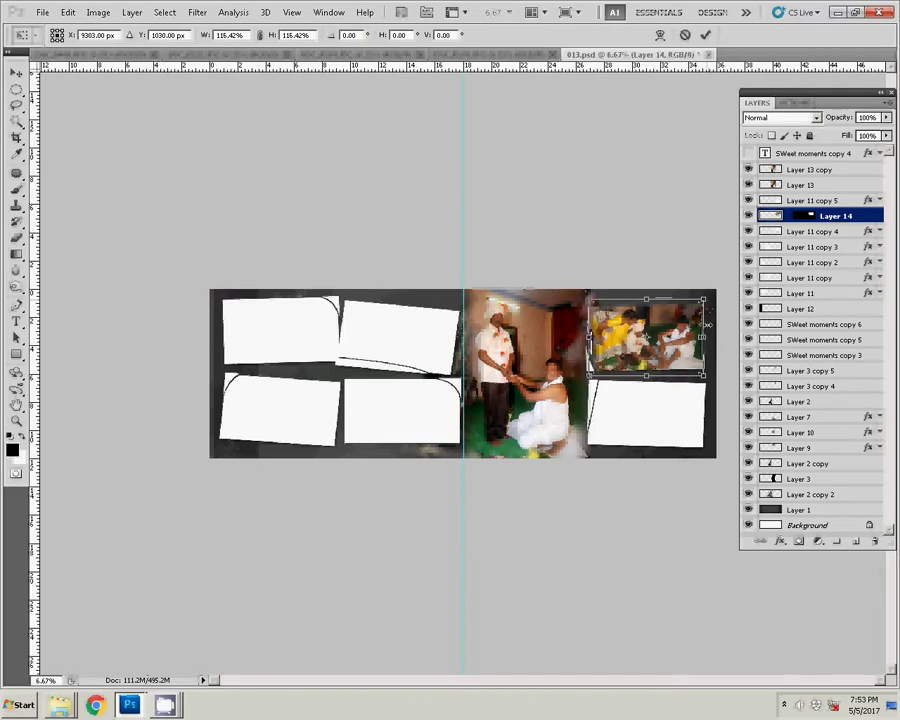
pyautogui.moveTo(700, 338); pyautogui.dragTo(700, 335)
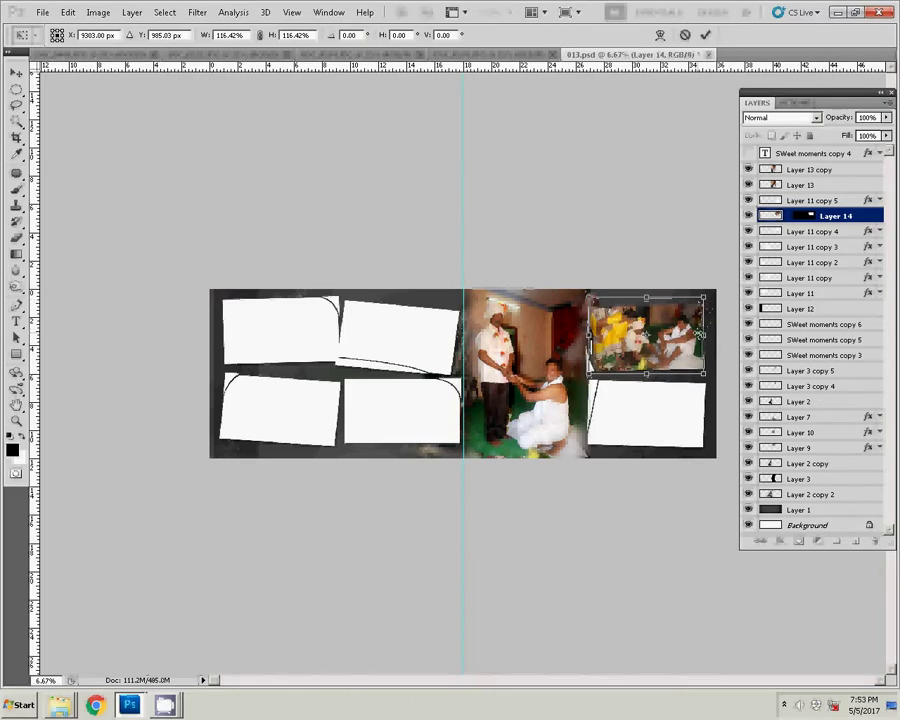
pyautogui.click(705, 34)
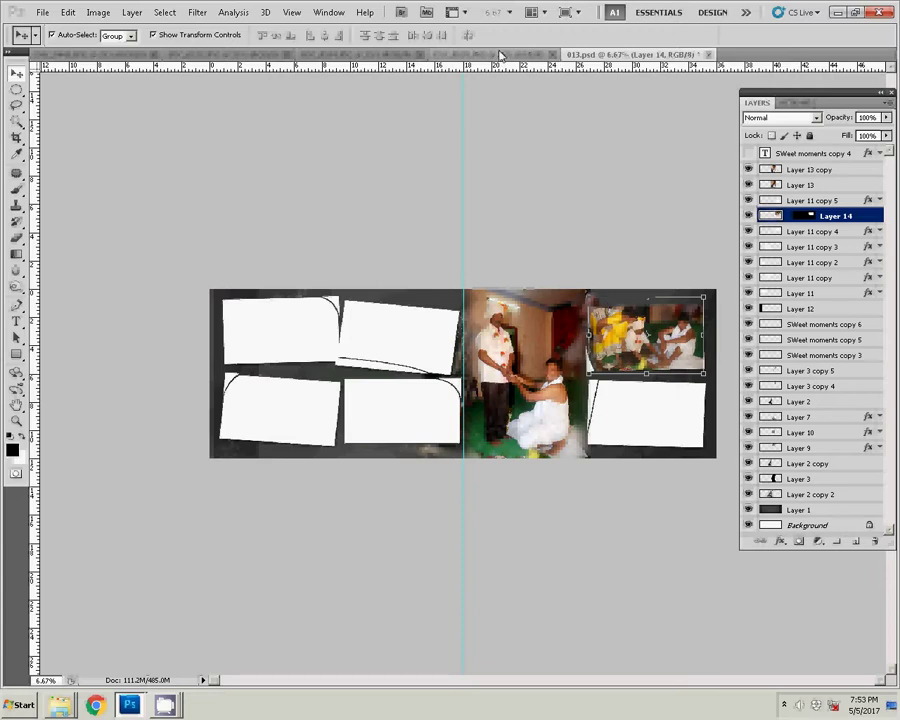
# - Close DSC_0539.JPG and bring up DSC_0534.JPG
pyautogui.hotkey('ctrl', 'shift', 'Tab')
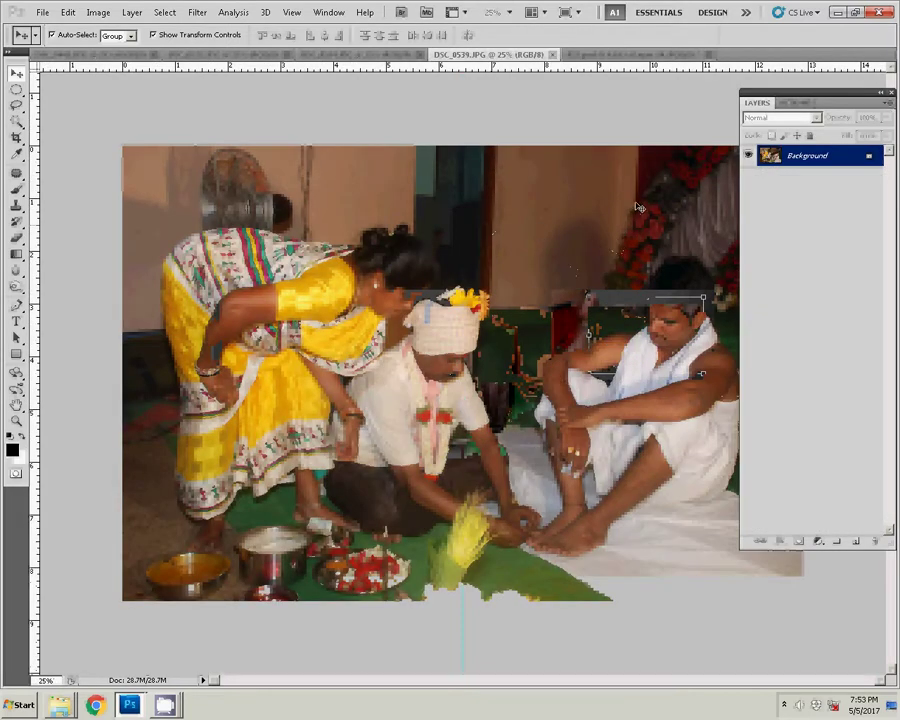
pyautogui.click(551, 54)
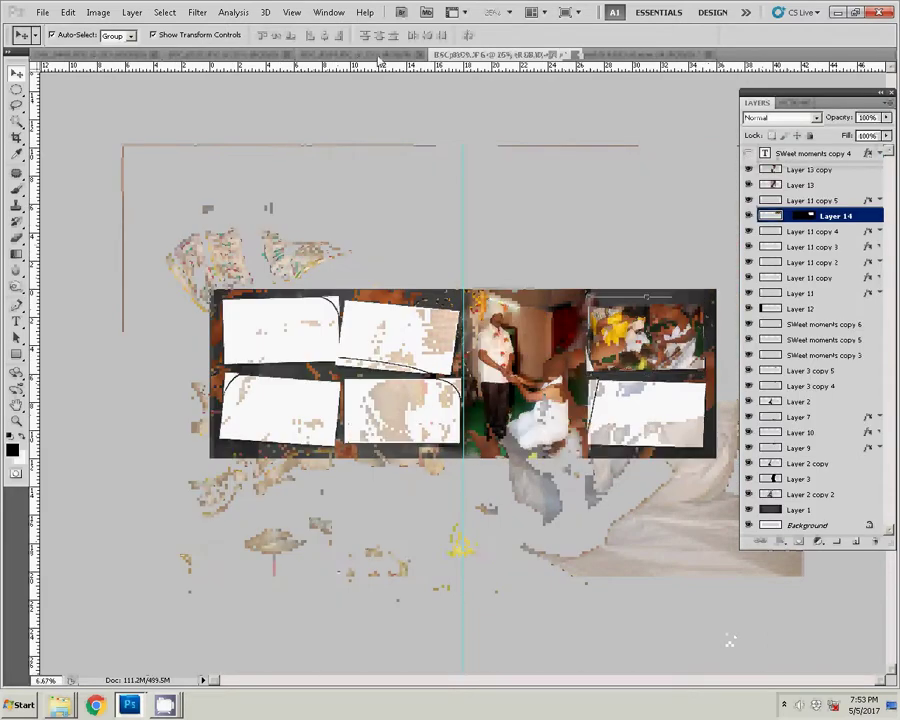
pyautogui.hotkey('ctrl', 'shift', 'Tab')
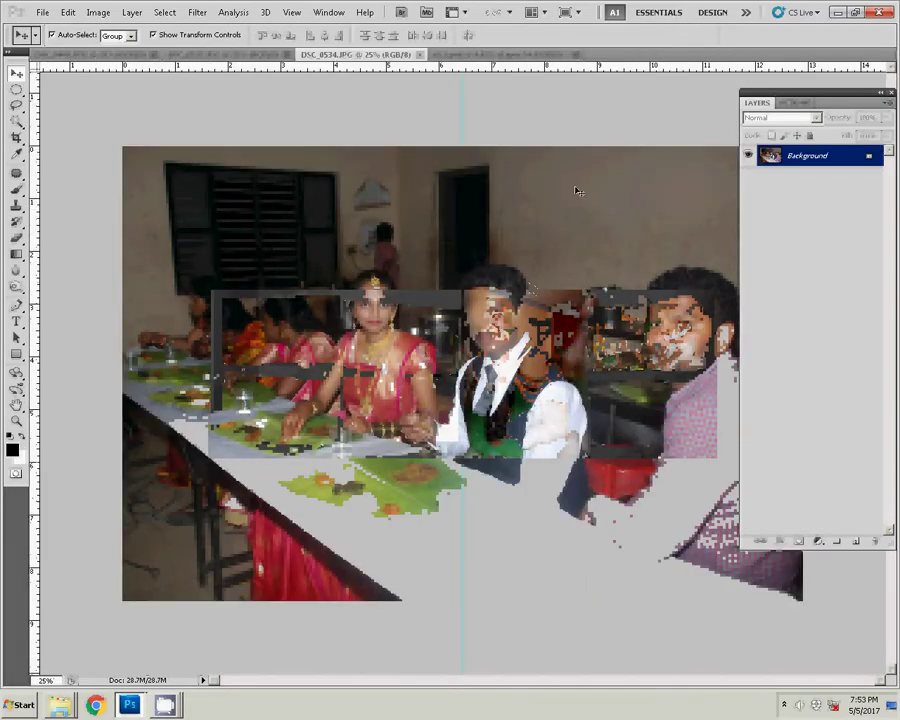
# - Resize DSC_0534 to 8 inches wide, cut it to the clipboard and close it unsaved
pyautogui.hotkey('ctrl', 'alt', 'i')
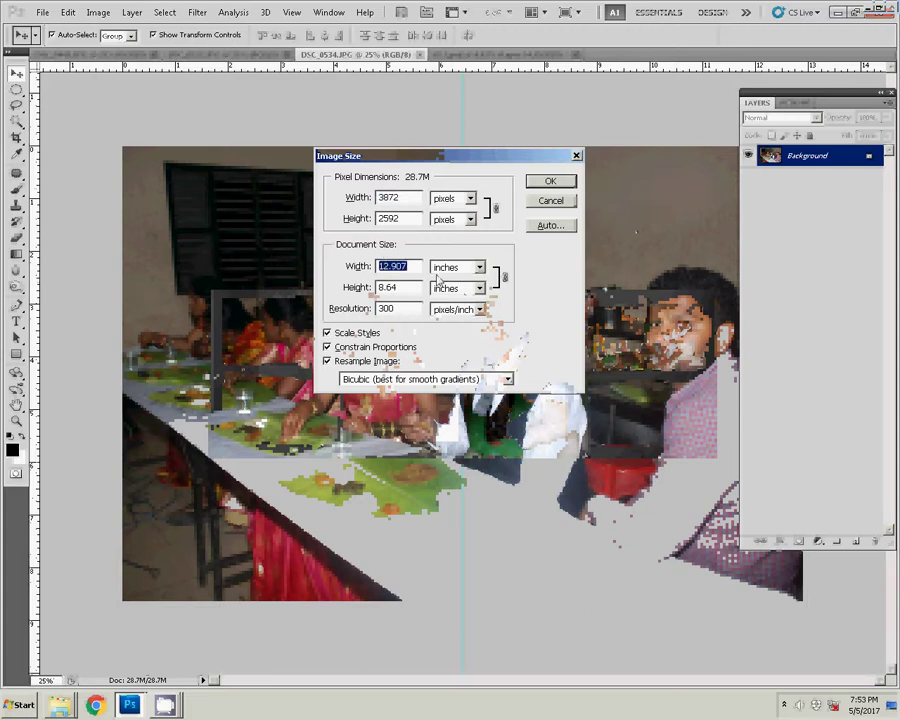
pyautogui.write('8')
pyautogui.click(535, 183)
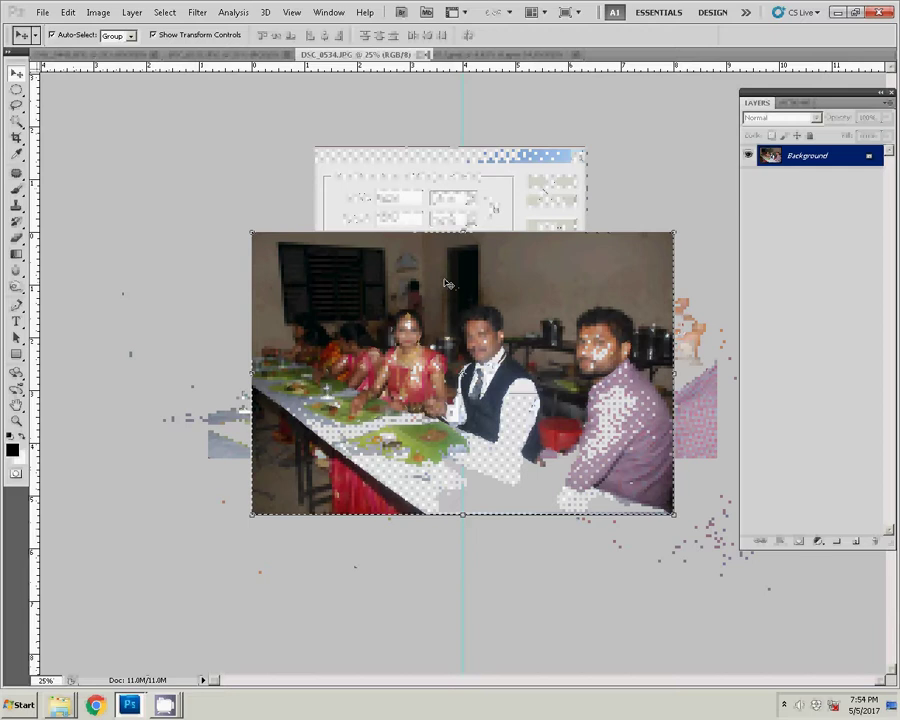
pyautogui.hotkey('ctrl', 'BackSpace')
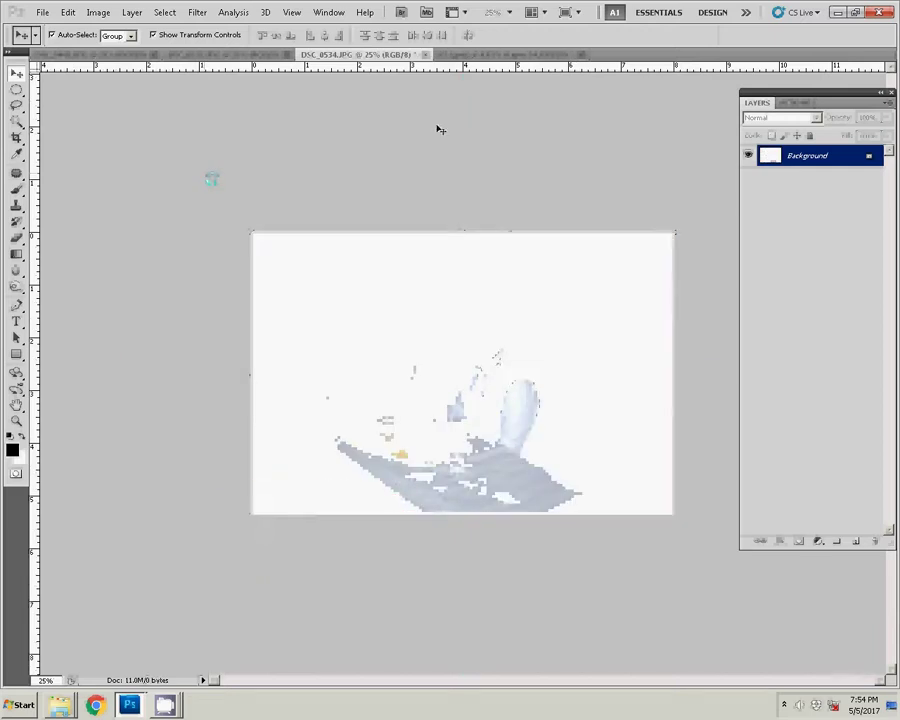
pyautogui.click(425, 54)
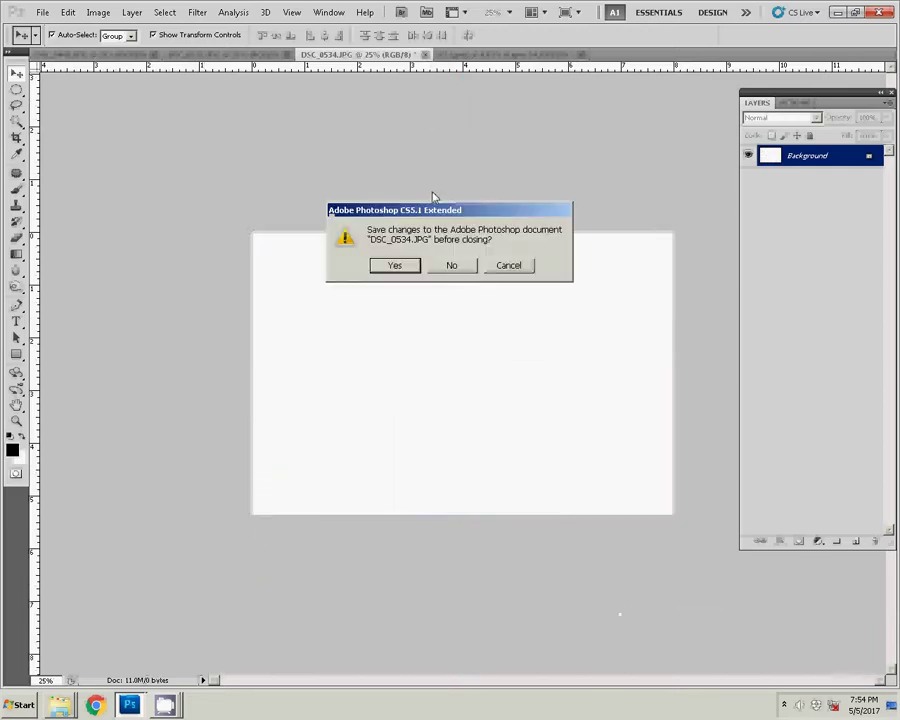
pyautogui.press('n')
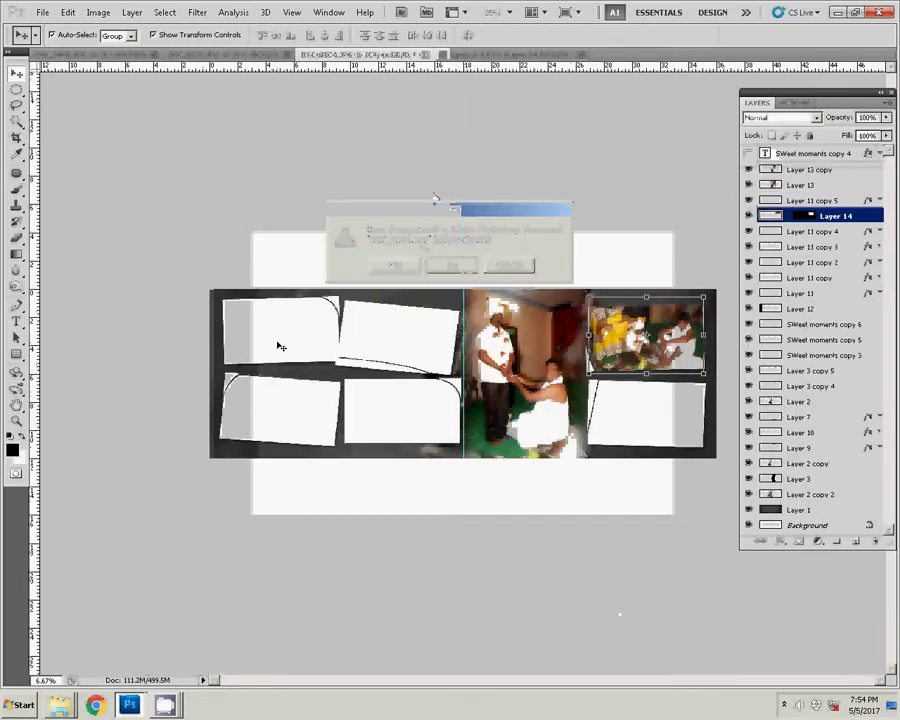
pyautogui.press('w')
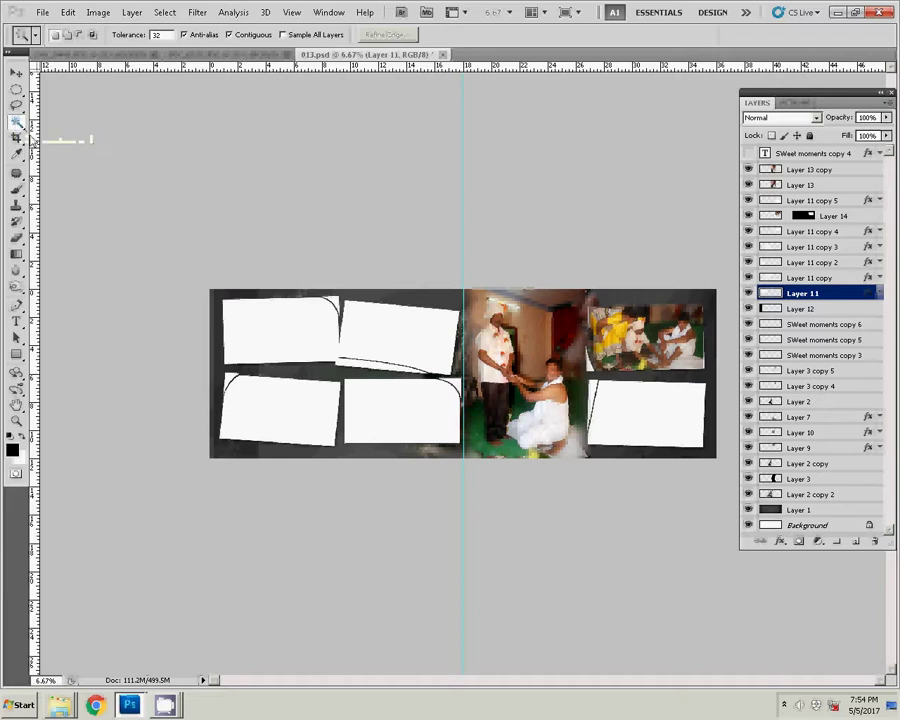
# - Paste DSC_0534 into the left page's top-left frame as Layer 15, enlarged to about 103%
pyautogui.click(273, 354)
pyautogui.click(270, 330)
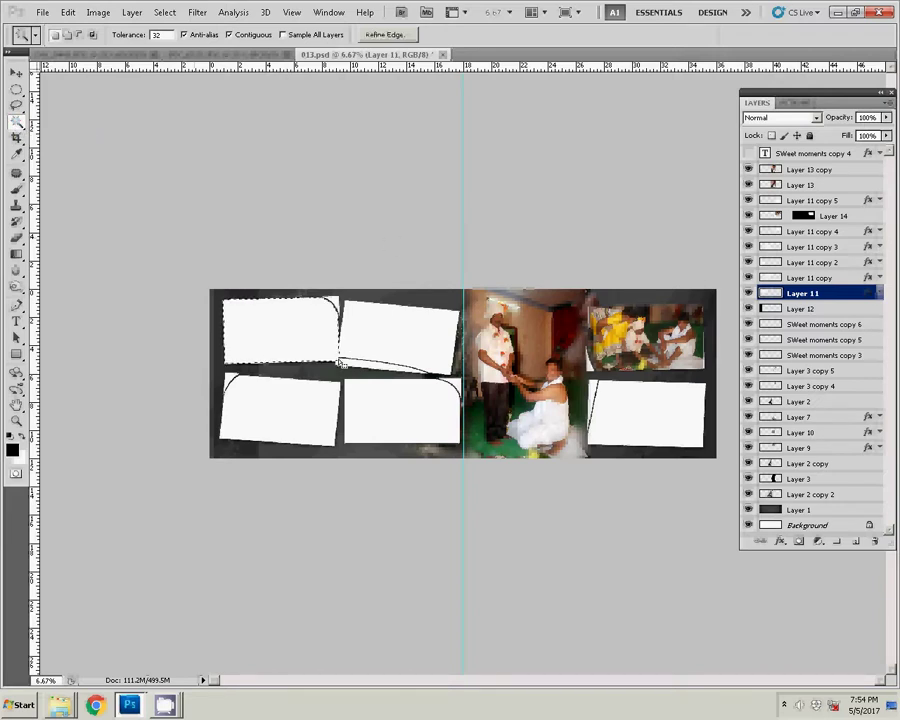
pyautogui.click(66, 12)
pyautogui.moveTo(91, 135)
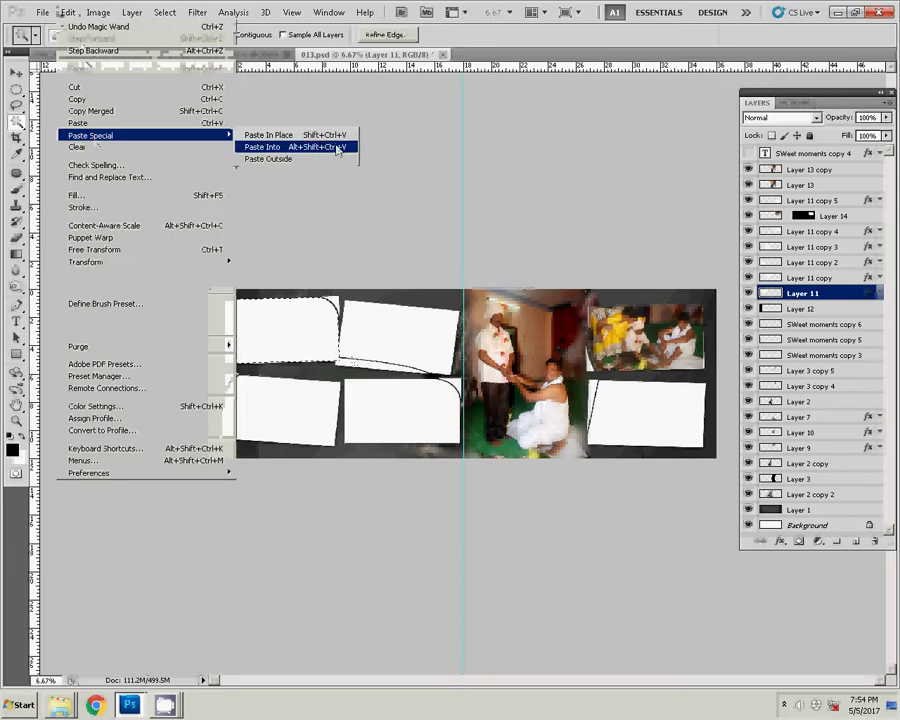
pyautogui.click(338, 149)
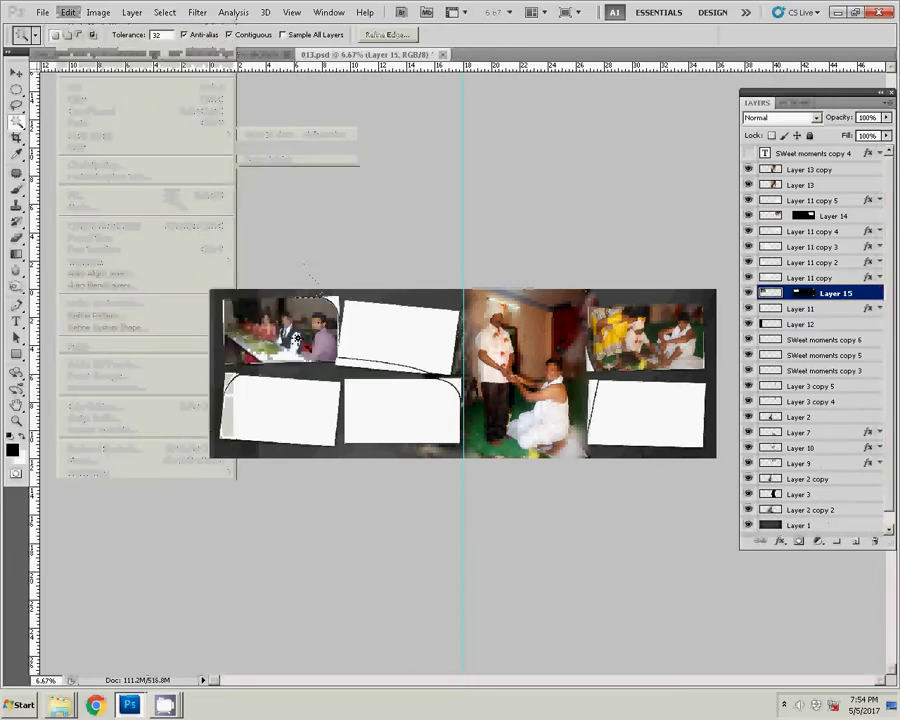
pyautogui.press('v')
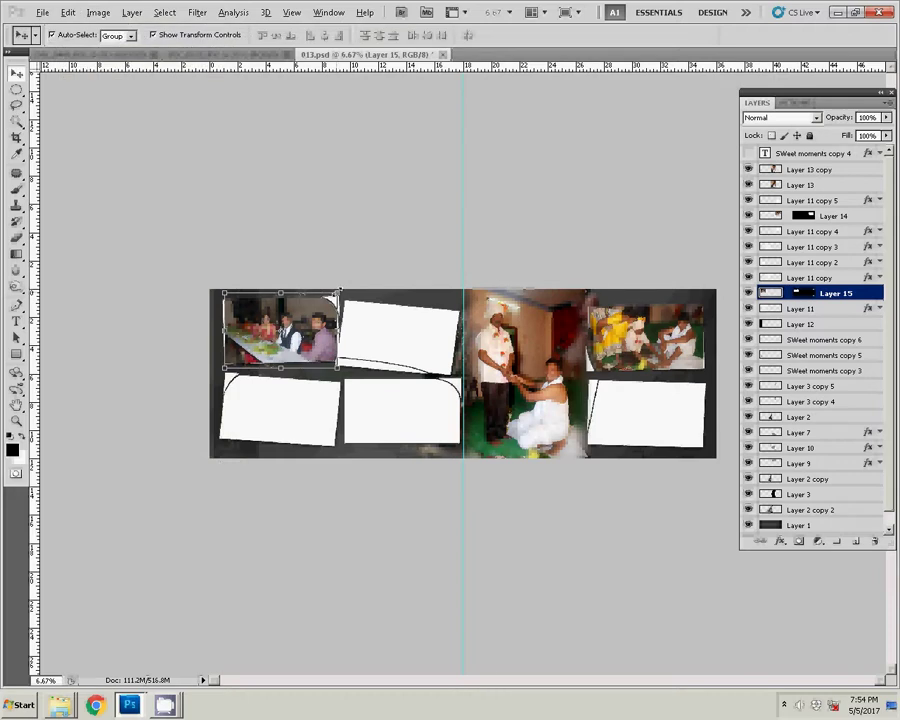
pyautogui.moveTo(339, 291); pyautogui.dragTo(356, 287)
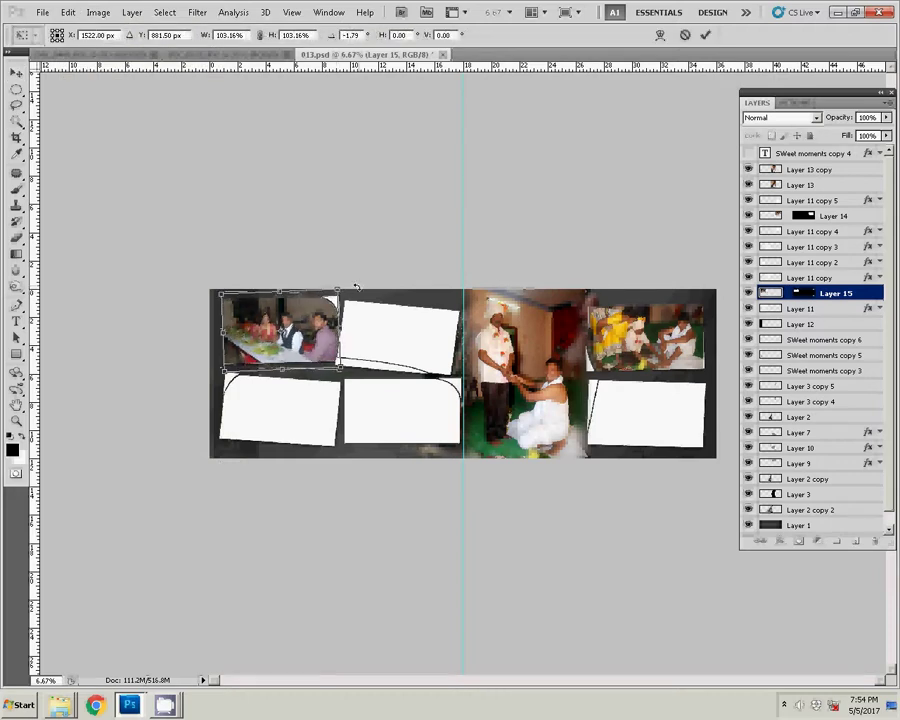
pyautogui.click(705, 34)
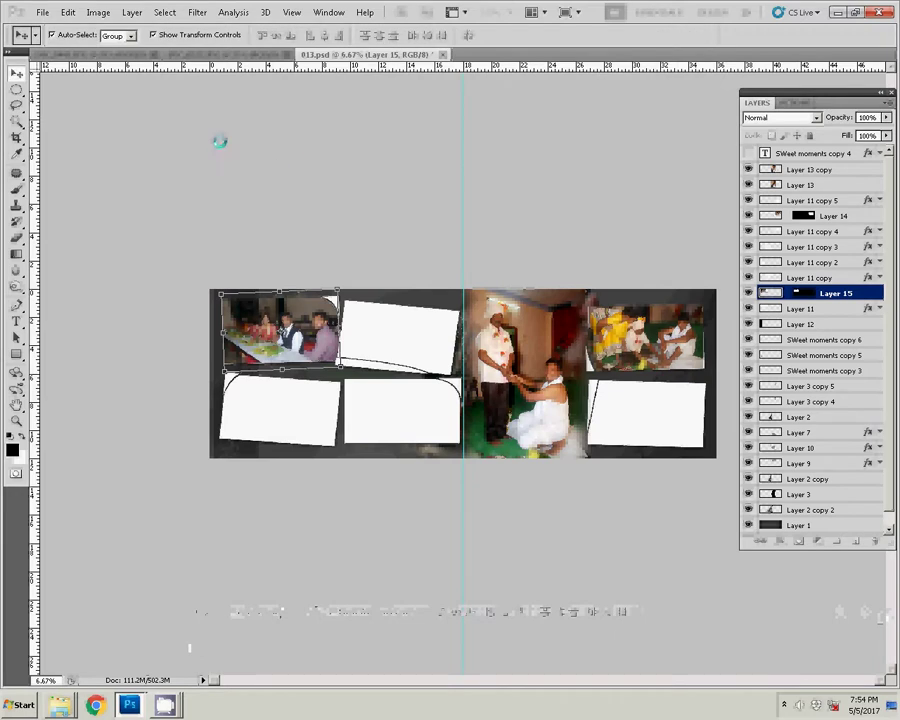
pyautogui.click(220, 54)
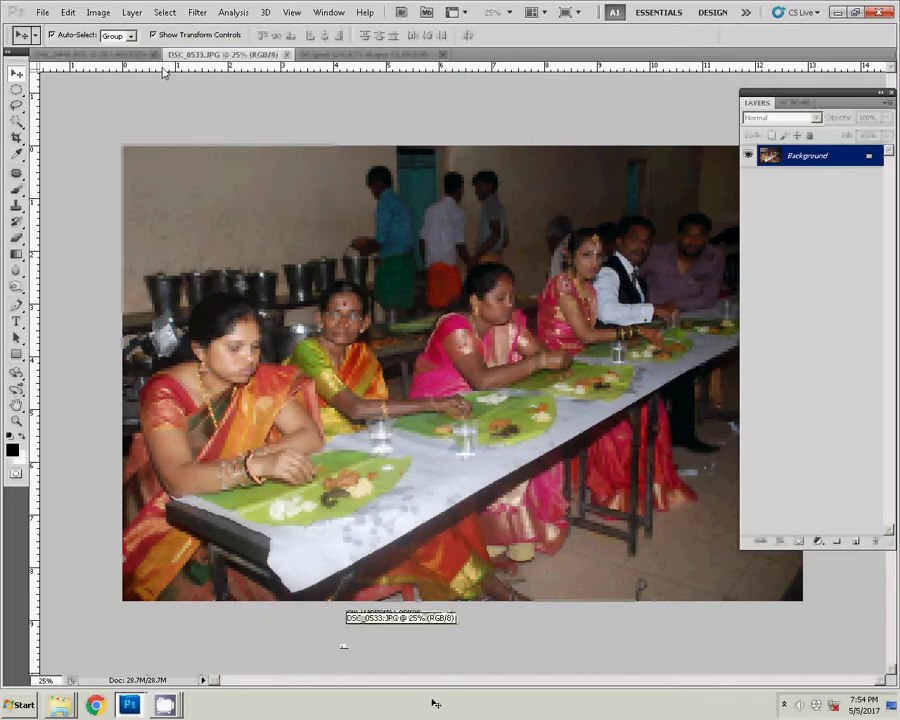
# - Resize the DSC_0533 photo to 8 inches wide via Image Size
pyautogui.click(98, 12)
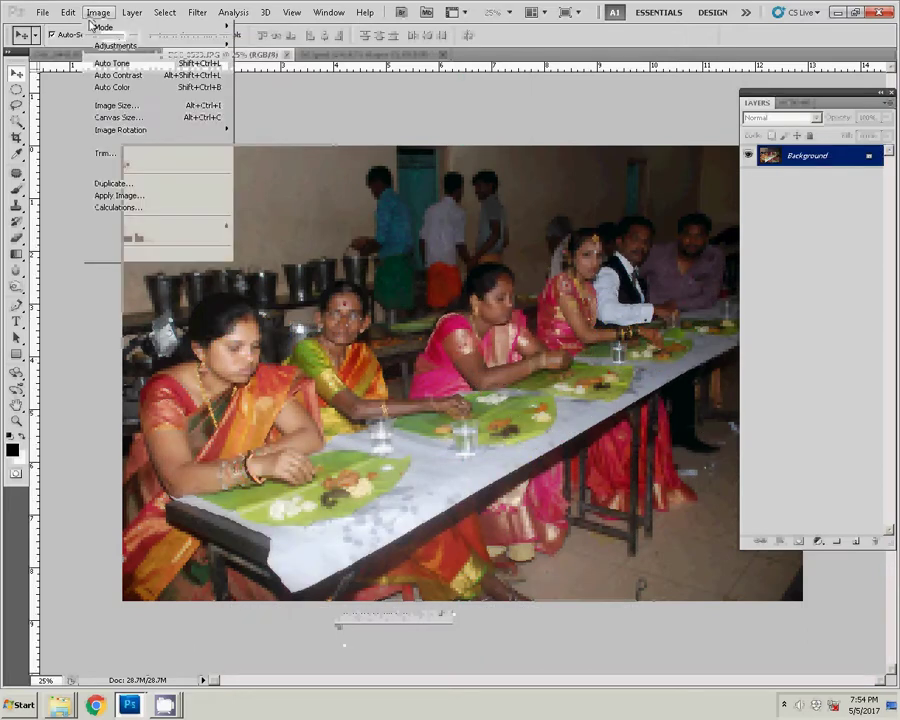
pyautogui.click(117, 106)
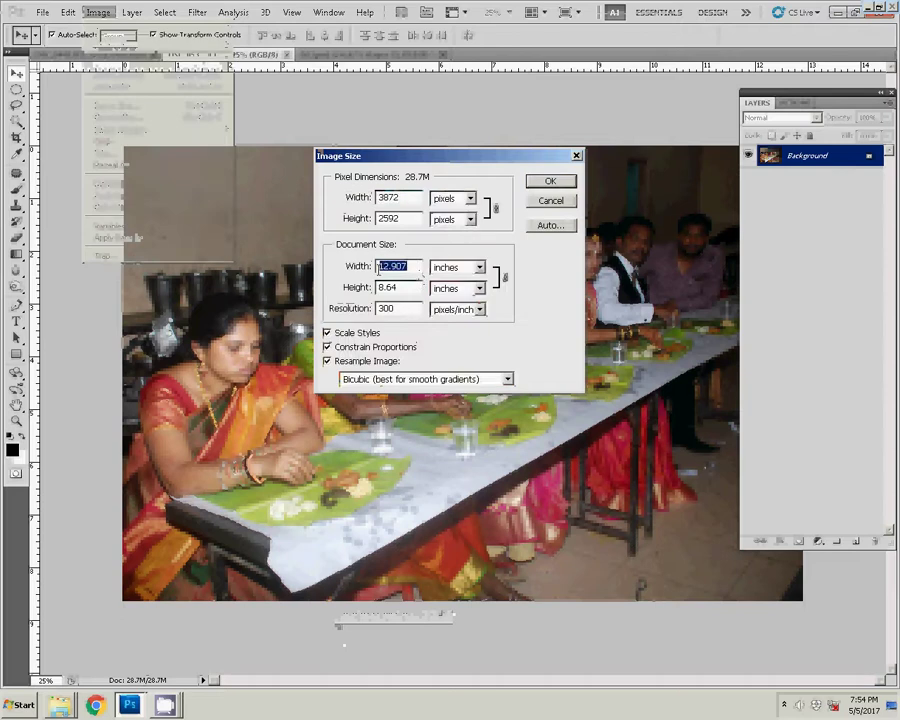
pyautogui.write('8')
pyautogui.click(549, 181)
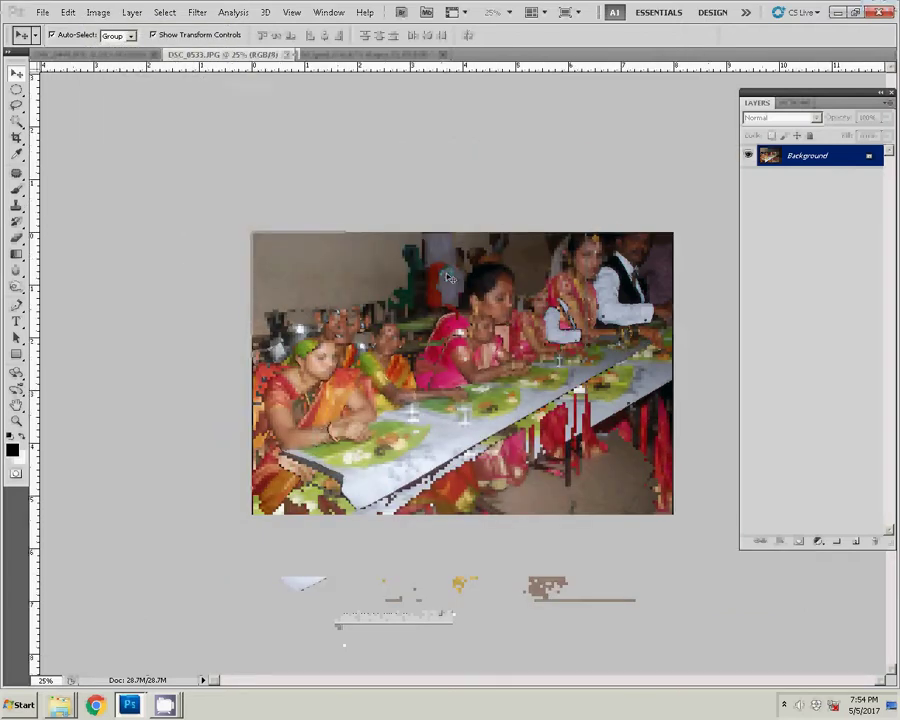
# - Marquee-select the darker right side of the photo and feather it by 99 pixels
pyautogui.click(795, 103)
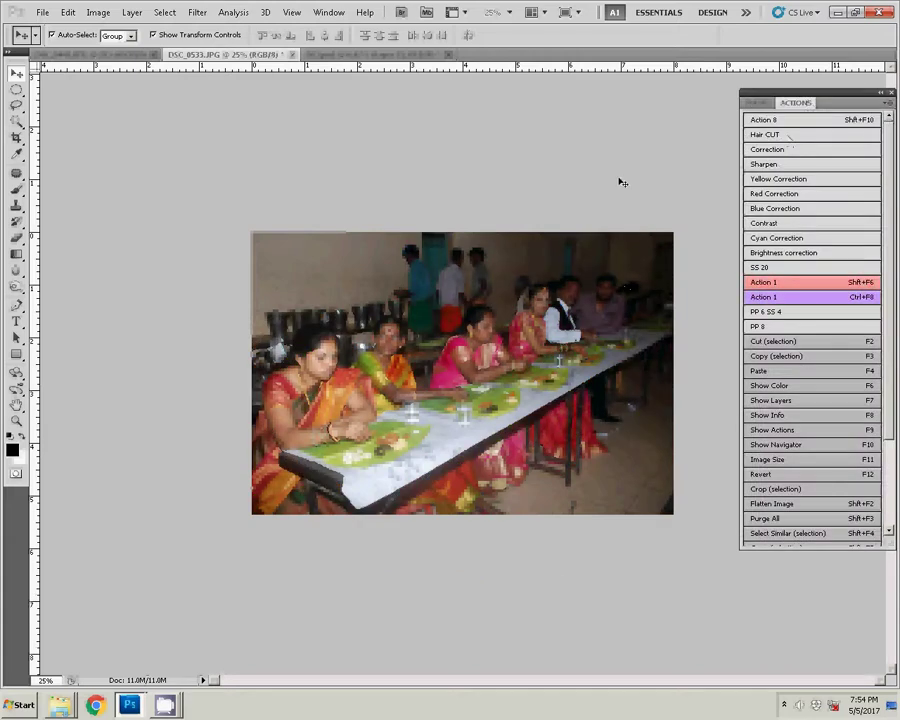
pyautogui.click(16, 90)
pyautogui.rightClick(16, 90)
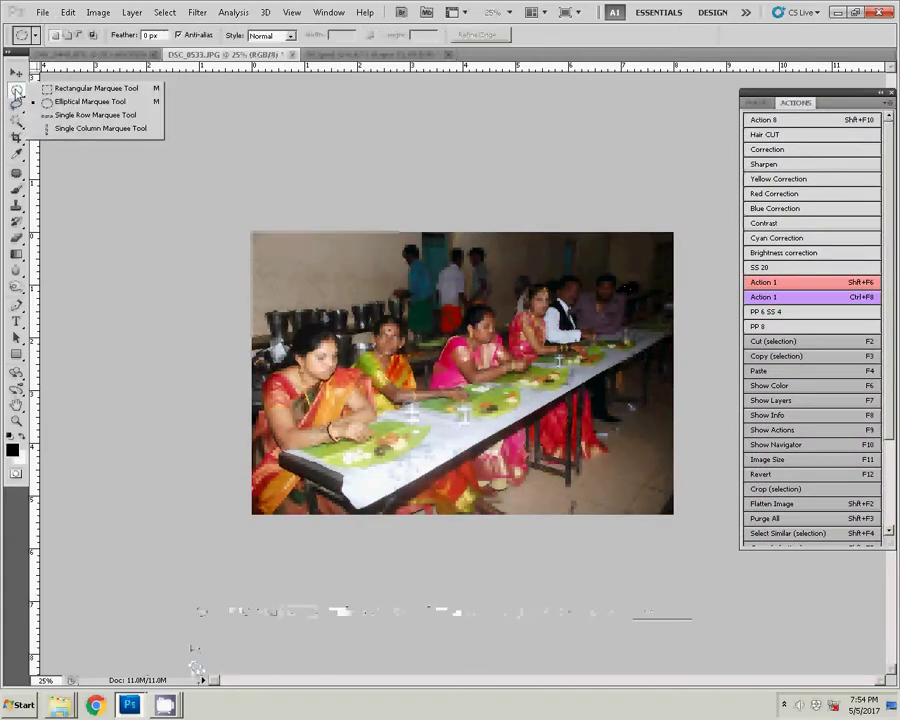
pyautogui.click(58, 89)
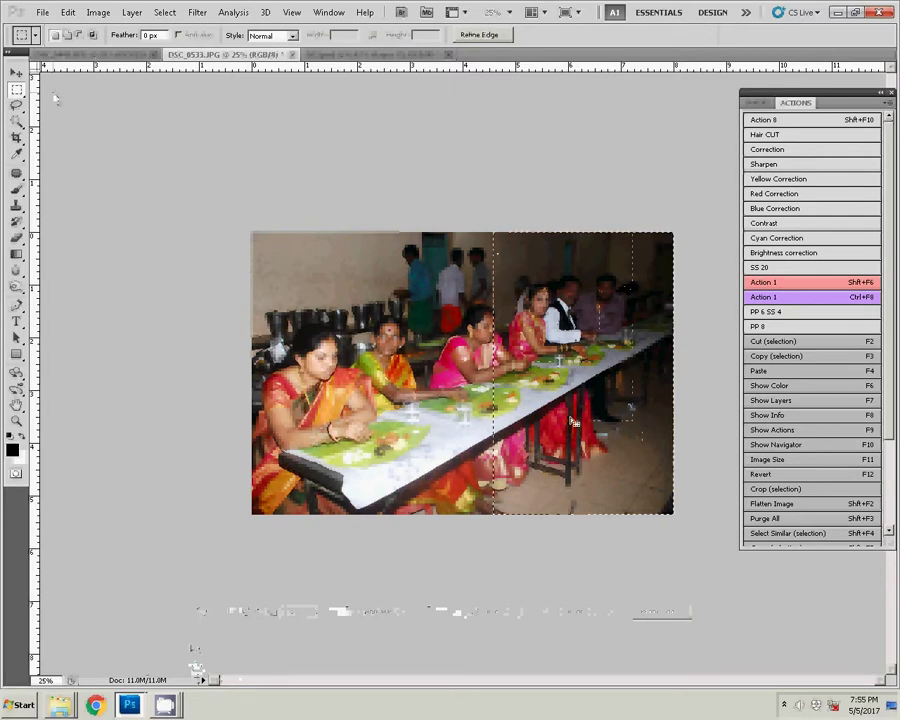
pyautogui.moveTo(698, 535); pyautogui.dragTo(505, 220)
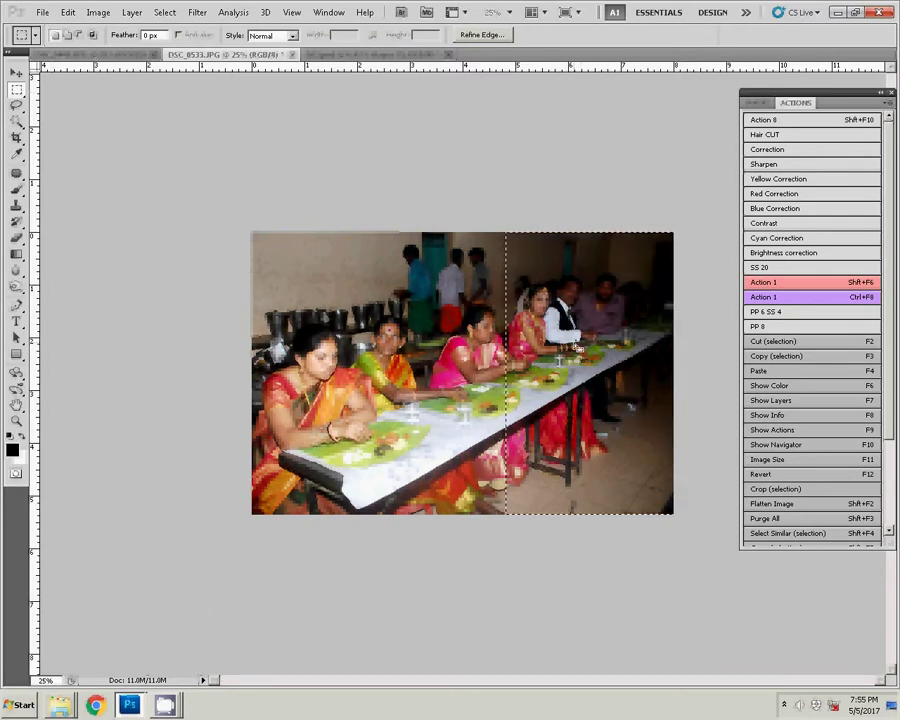
pyautogui.rightClick(566, 321)
pyautogui.click(612, 356)
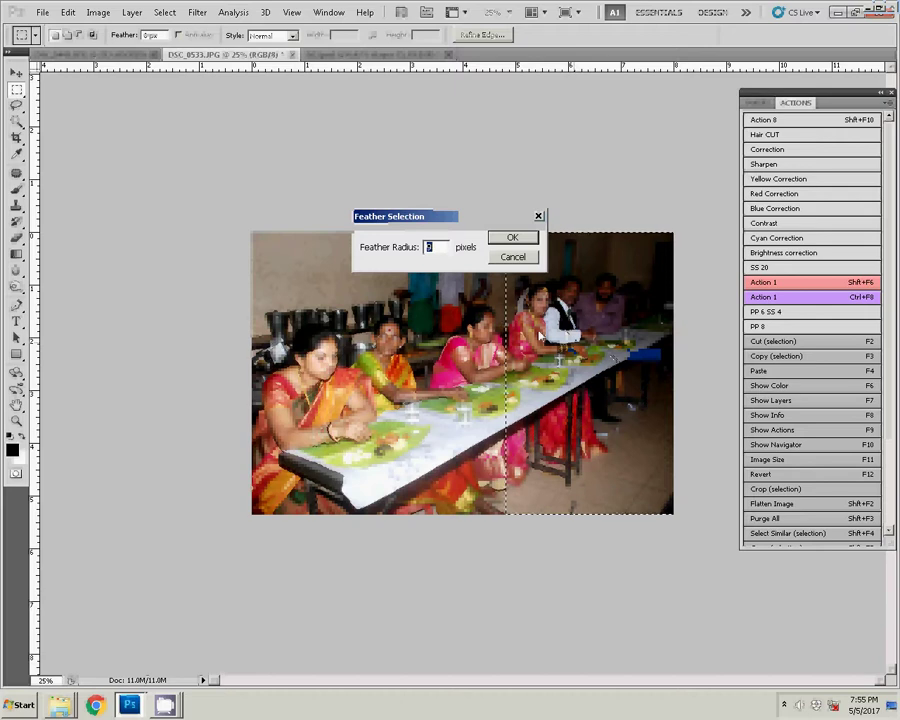
pyautogui.write('99')
pyautogui.press('Return')
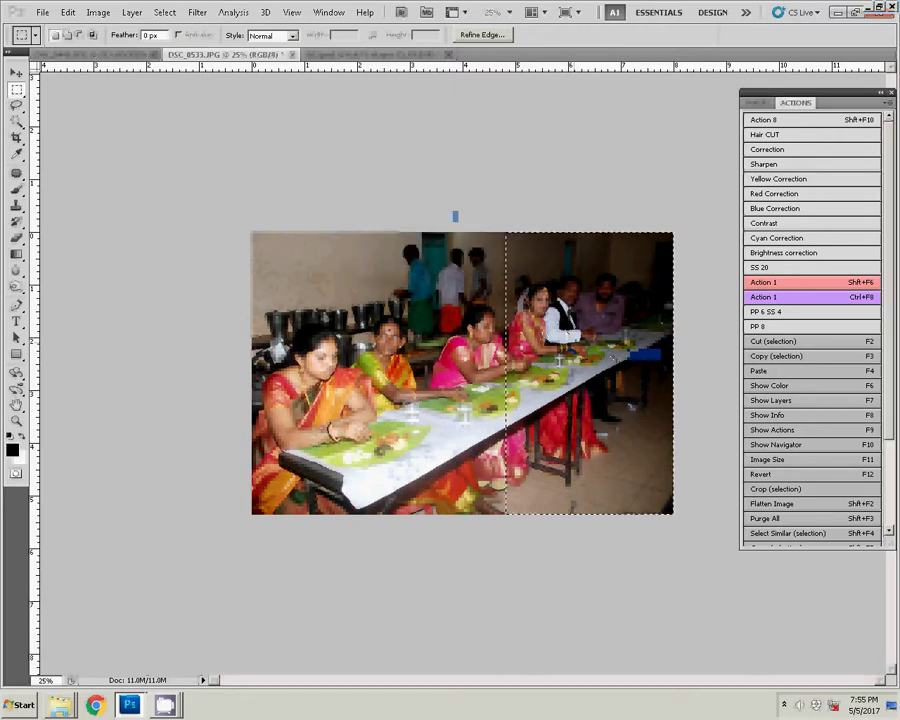
# - Brighten the midtones of the selected area with Levels
pyautogui.click(97, 12)
pyautogui.moveTo(116, 45)
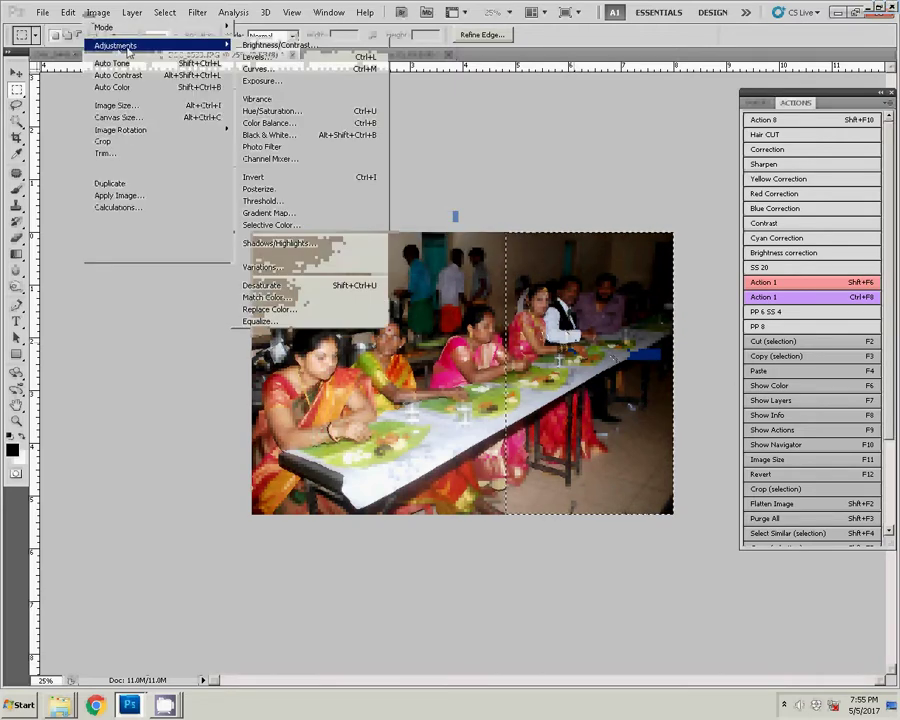
pyautogui.click(279, 57)
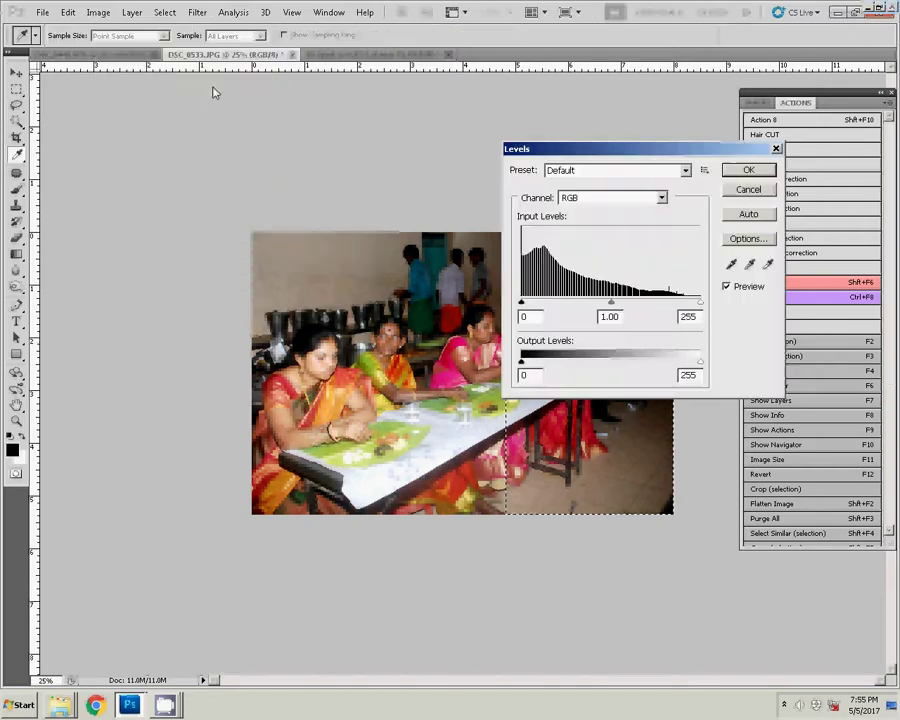
pyautogui.moveTo(765, 155); pyautogui.dragTo(875, 165)
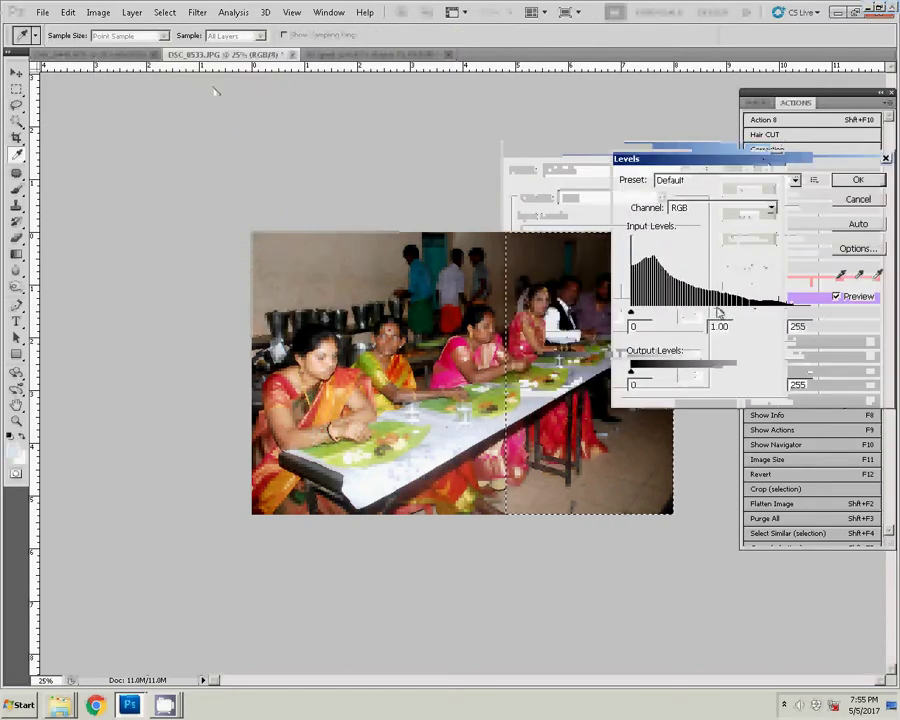
pyautogui.moveTo(720, 314); pyautogui.dragTo(697, 318)
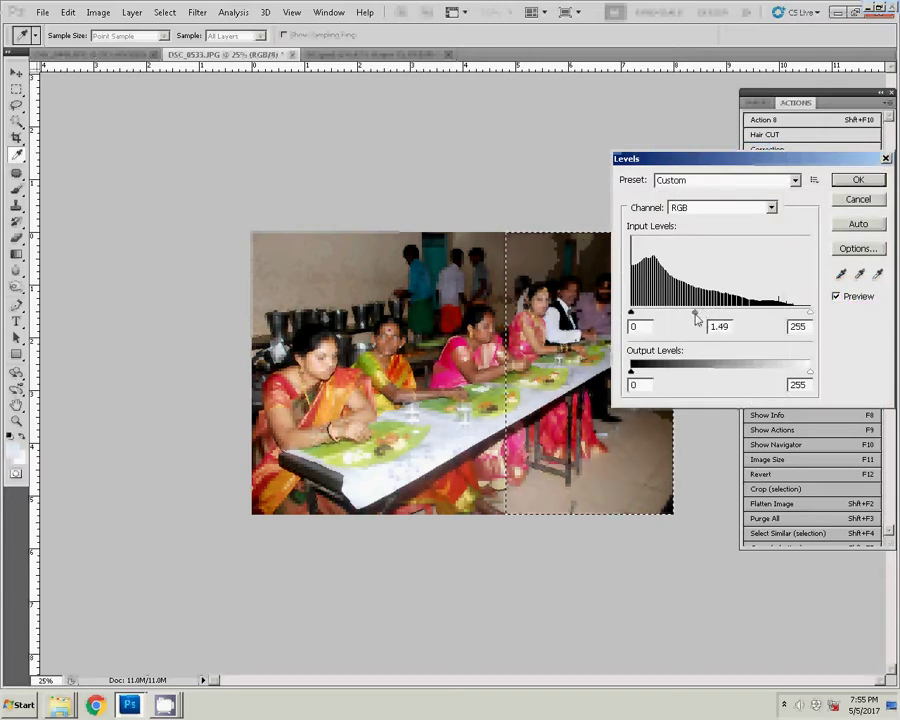
pyautogui.press('Escape')
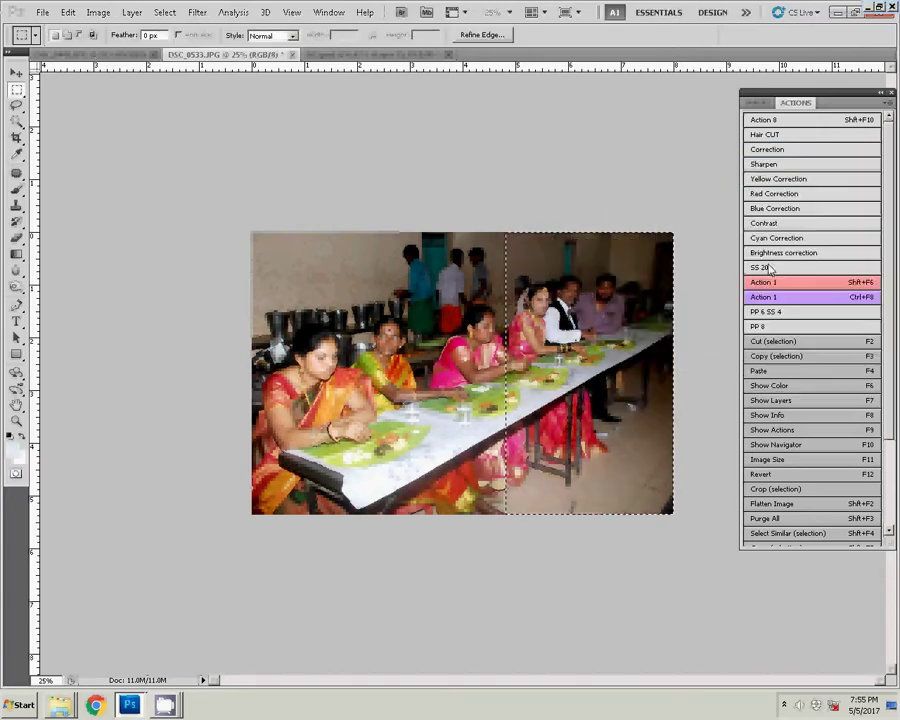
# - Cut the DSC_0533 section to the clipboard and close the photo without saving
pyautogui.press('z')
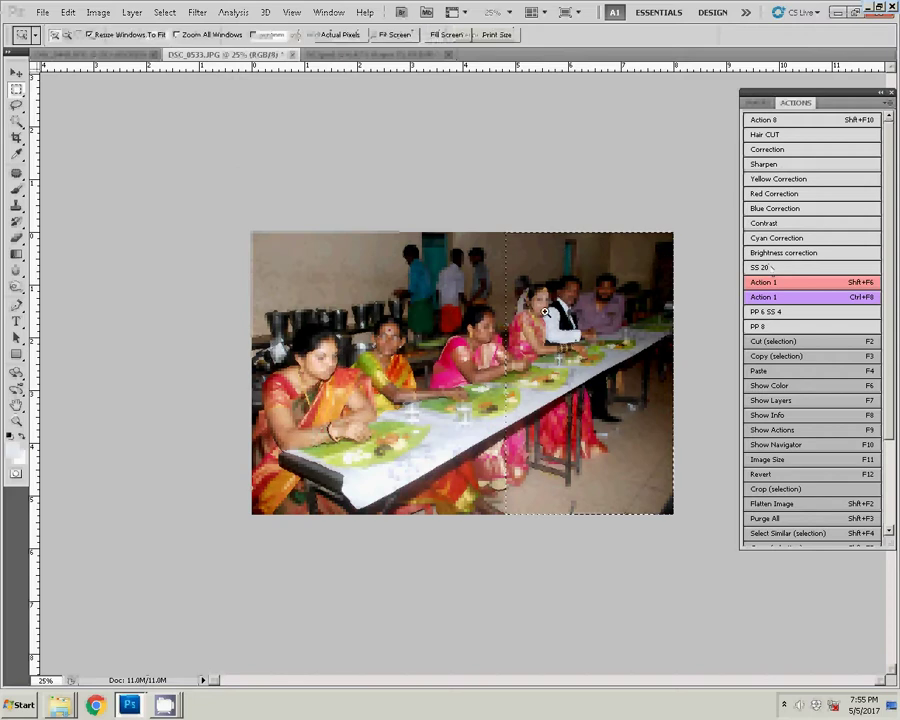
pyautogui.moveTo(704, 459); pyautogui.dragTo(701, 438)
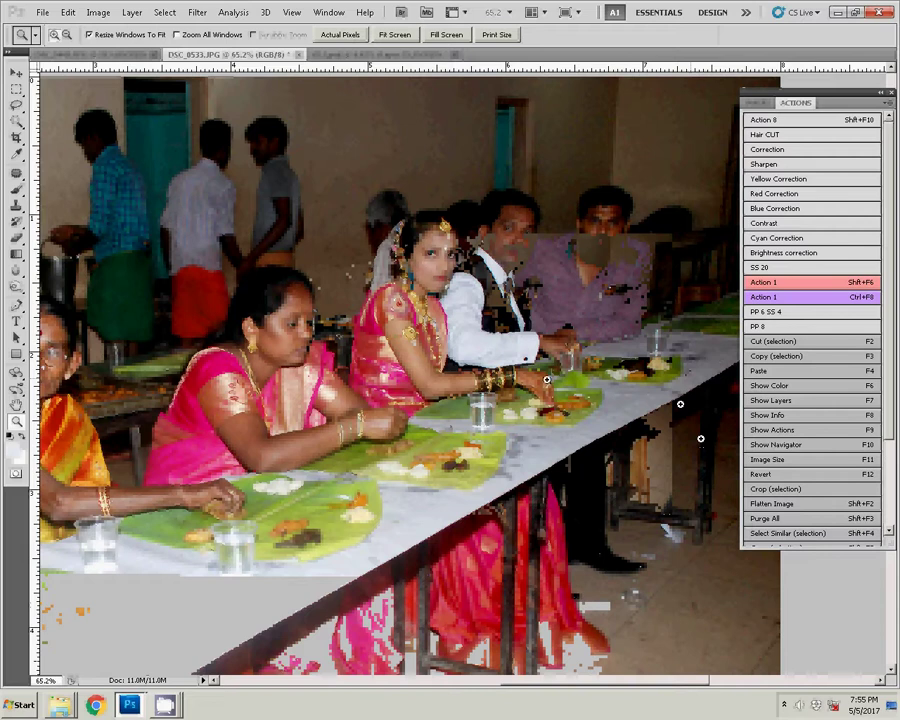
pyautogui.hotkey('shift', 'F6')
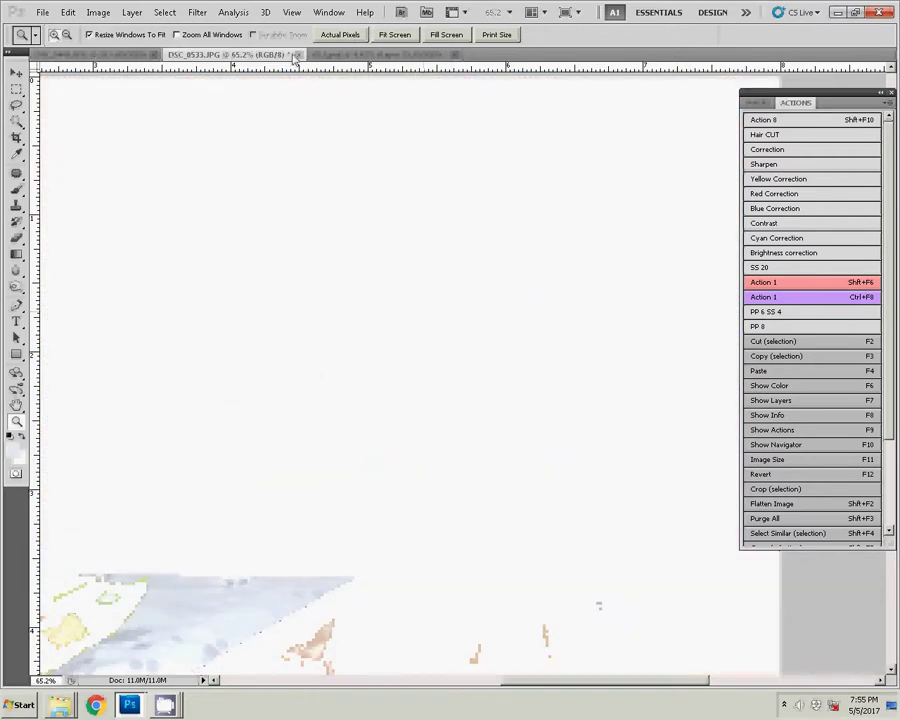
pyautogui.click(298, 54)
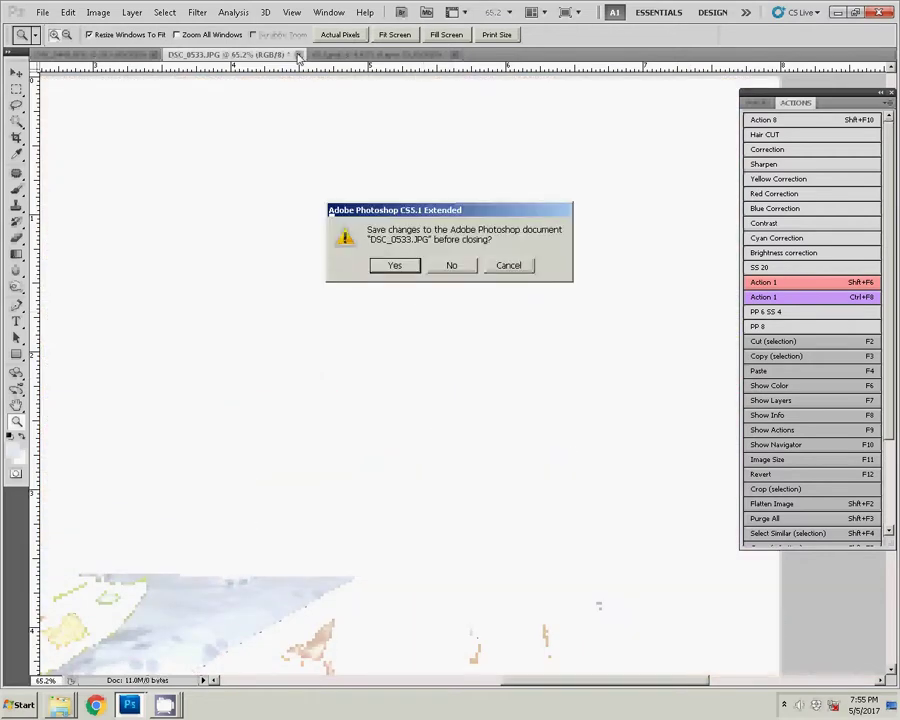
pyautogui.click(447, 266)
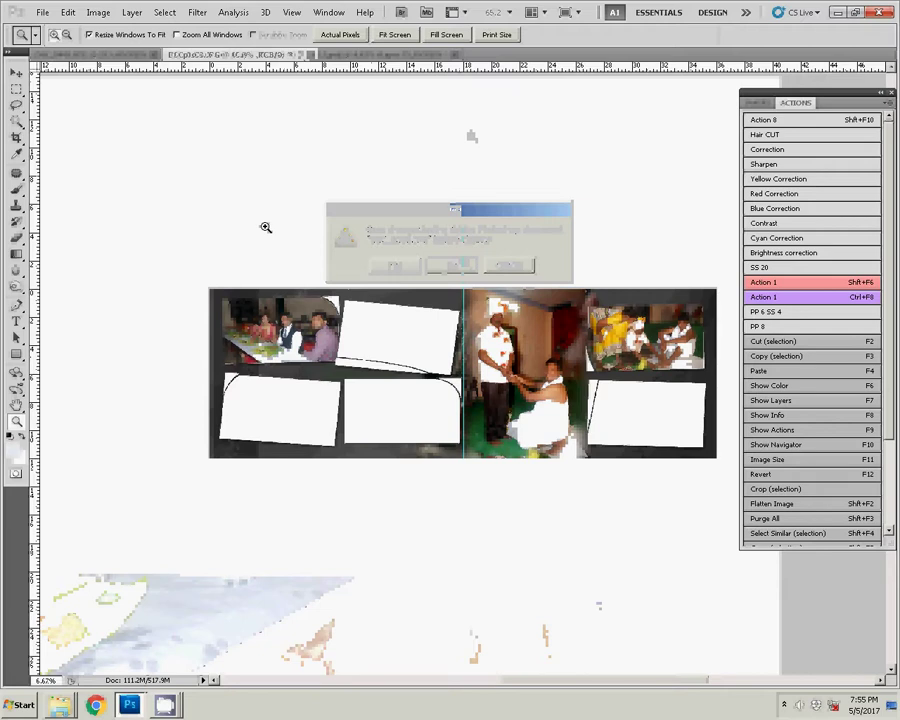
# - Magic Wand–select the empty top-middle white frame in the spread
pyautogui.click(407, 336)
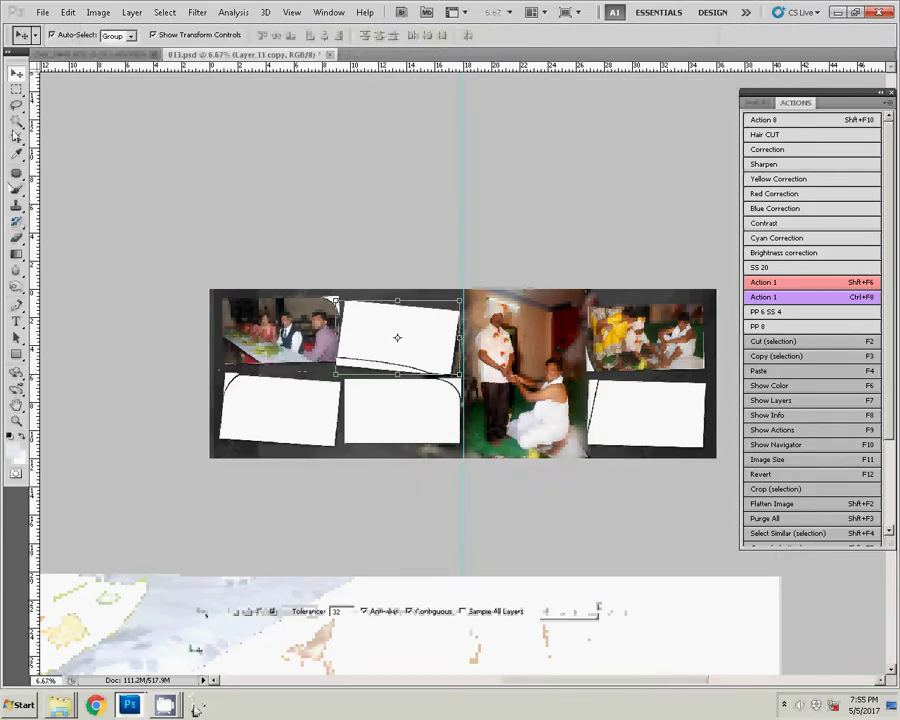
pyautogui.press('w')
pyautogui.click(427, 340)
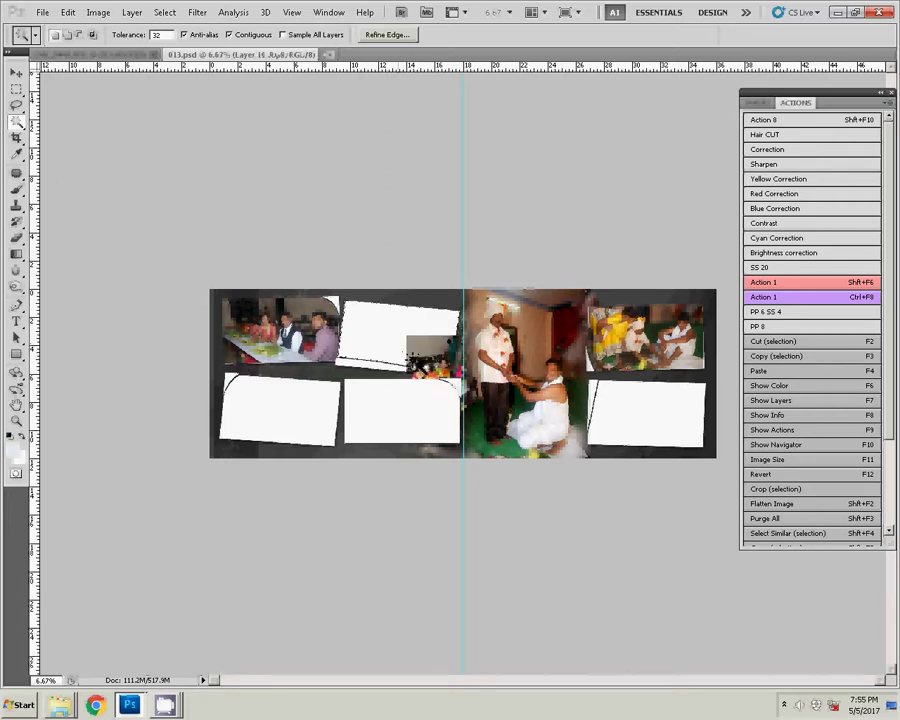
# - Paste the banquet photo into the selected frame with Paste Into, replacing the plain paste
pyautogui.press('F4')
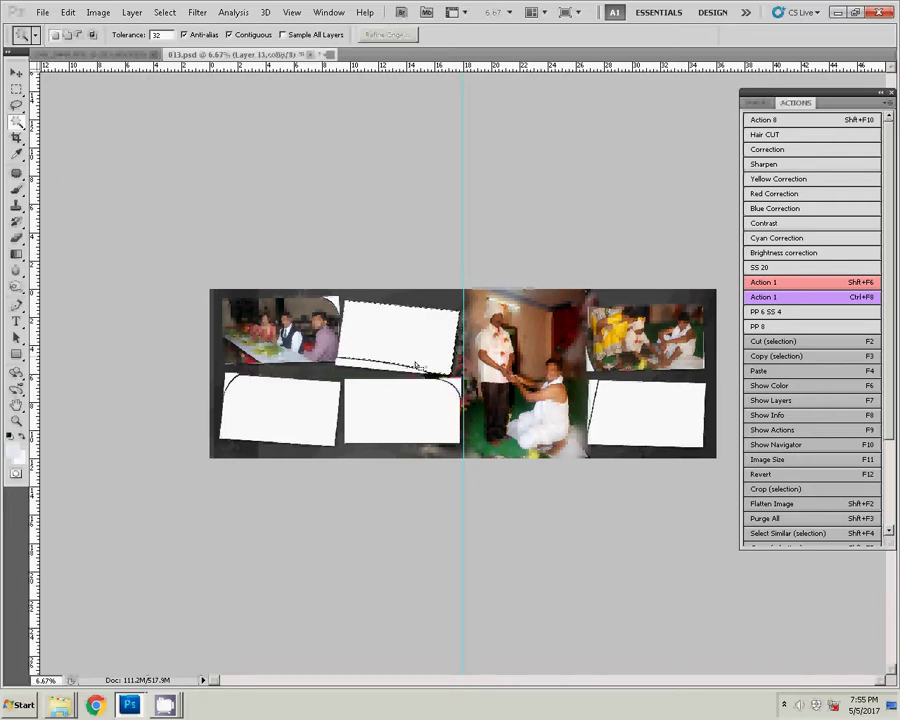
pyautogui.hotkey('ctrl', 'z')
pyautogui.click(67, 12)
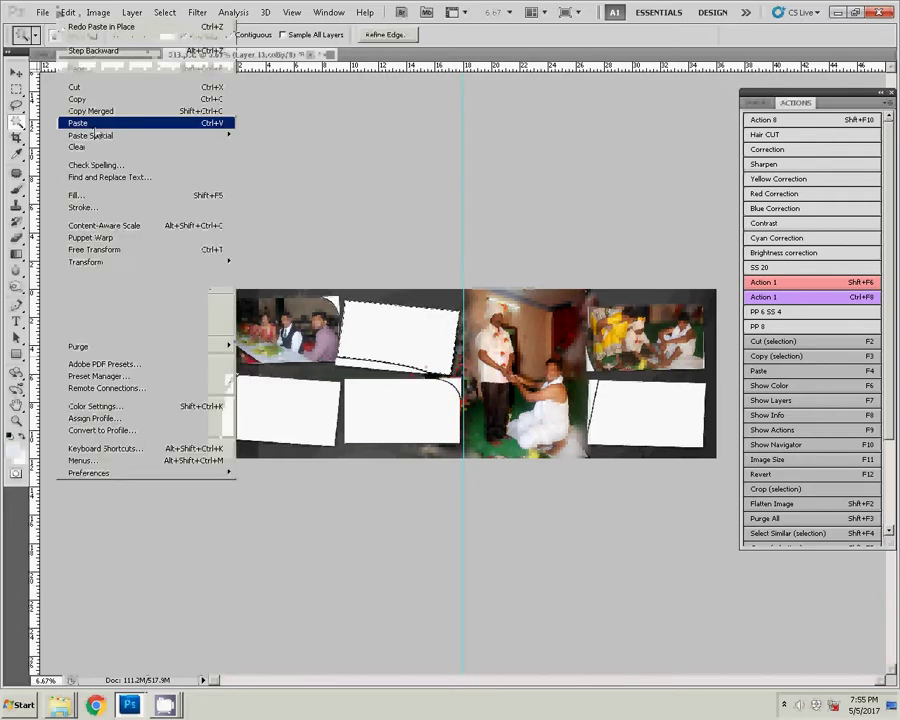
pyautogui.moveTo(91, 135)
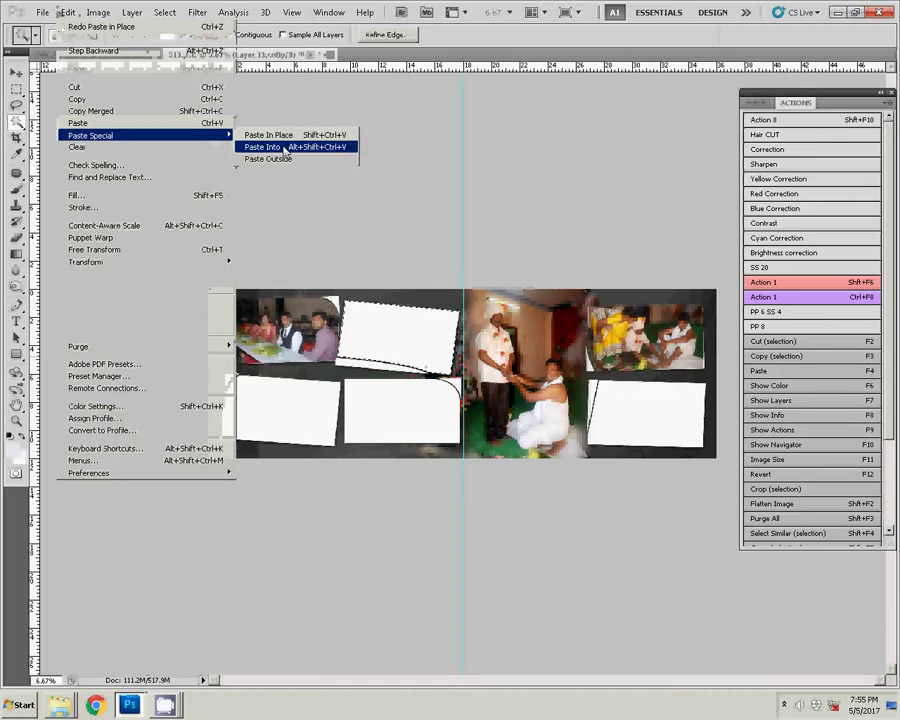
pyautogui.click(263, 147)
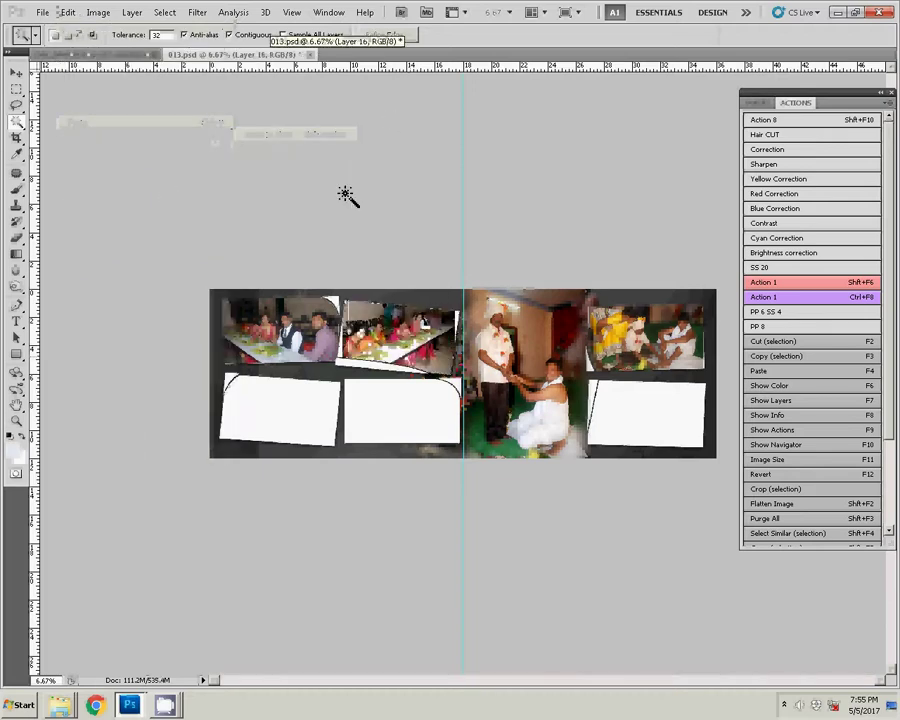
# - Scale the pasted photo to about 110% and rotate it 4.49°, then commit
pyautogui.press('v')
pyautogui.hotkey('ctrl', 't')
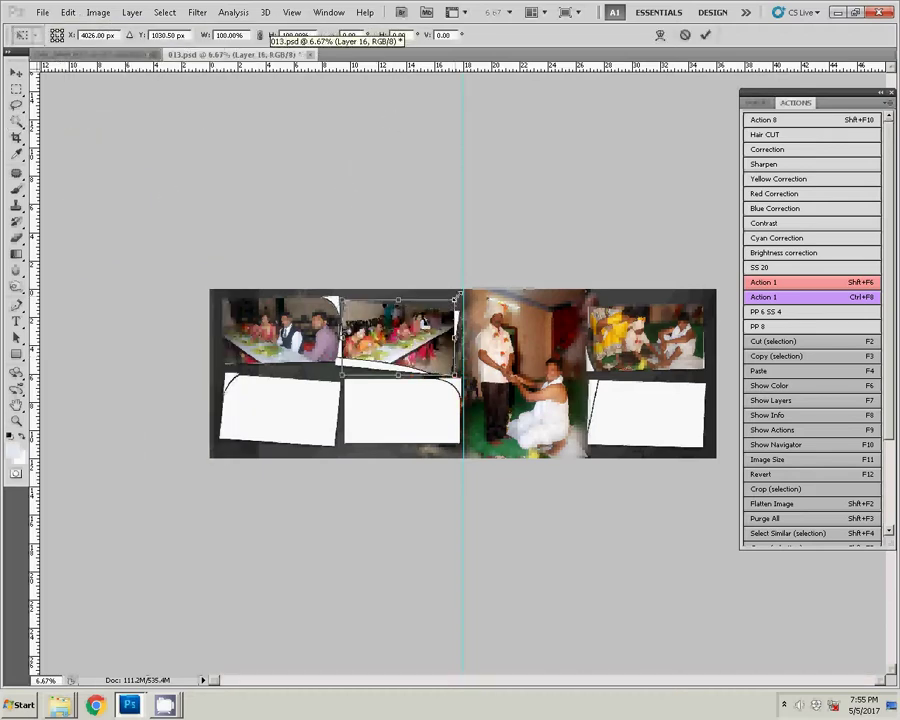
pyautogui.moveTo(457, 297); pyautogui.dragTo(463, 293)
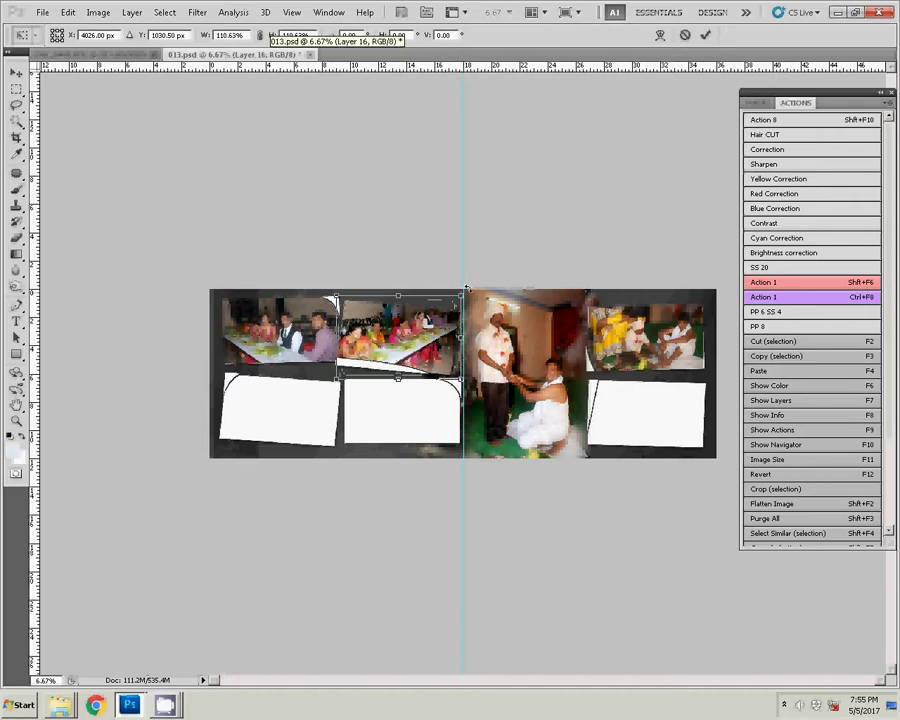
pyautogui.moveTo(603, 116); pyautogui.dragTo(621, 131)
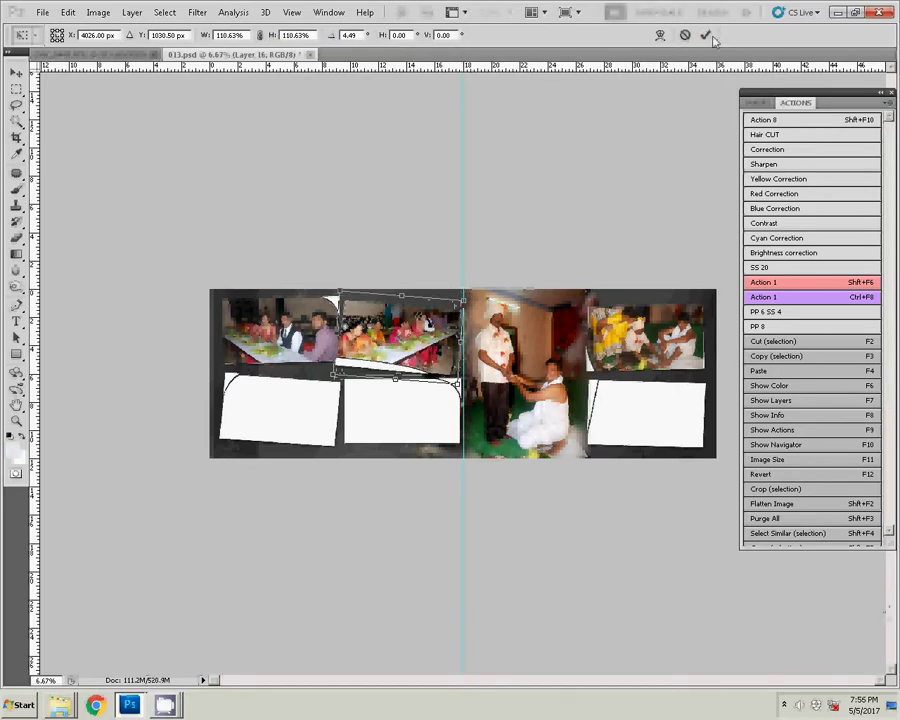
pyautogui.click(706, 35)
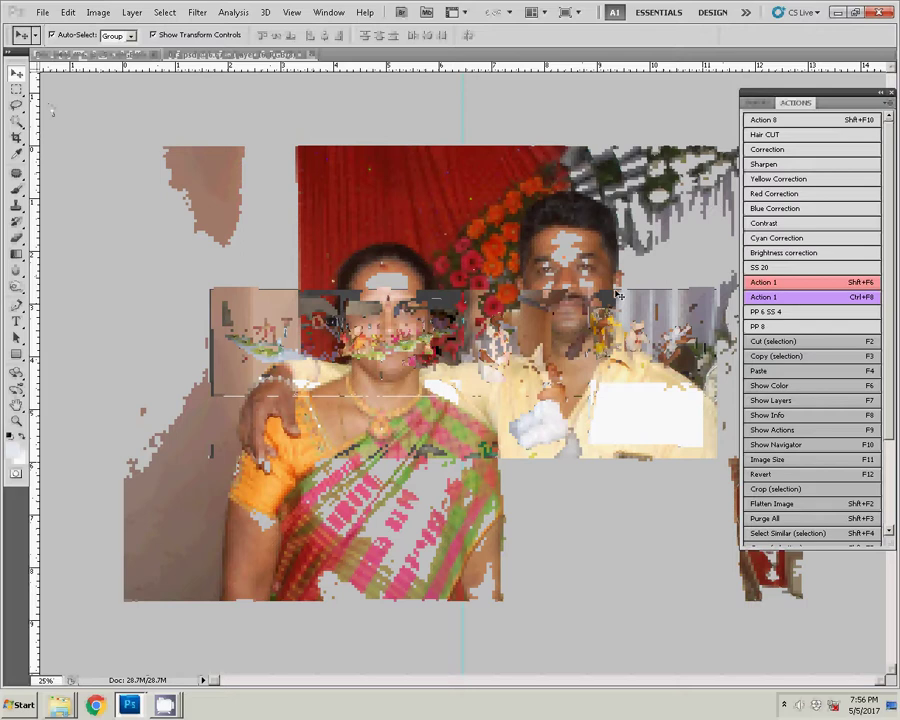
# - Resize DSC_0443.JPG to 7 inches wide
pyautogui.press('F11')
pyautogui.press('Return')
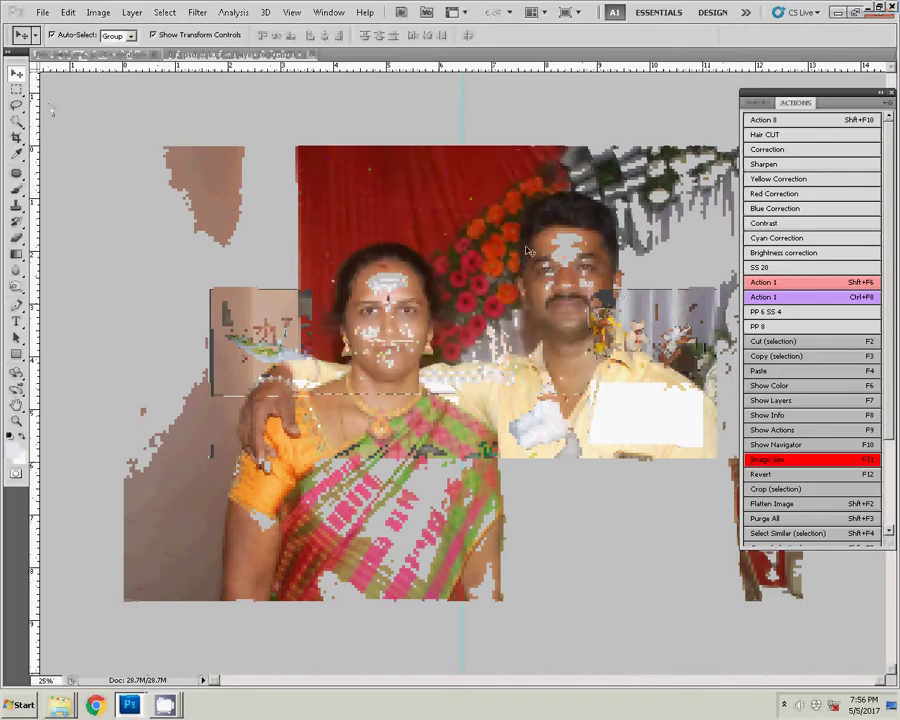
pyautogui.press('F11')
pyautogui.press('Tab')
pyautogui.press('Tab')
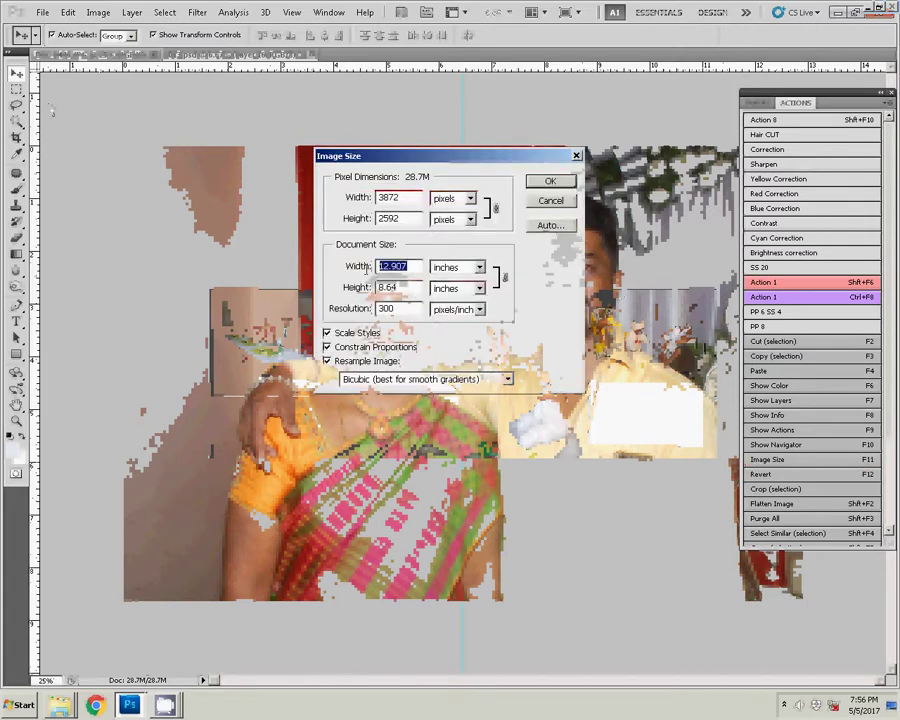
pyautogui.write('7')
pyautogui.click(560, 180)
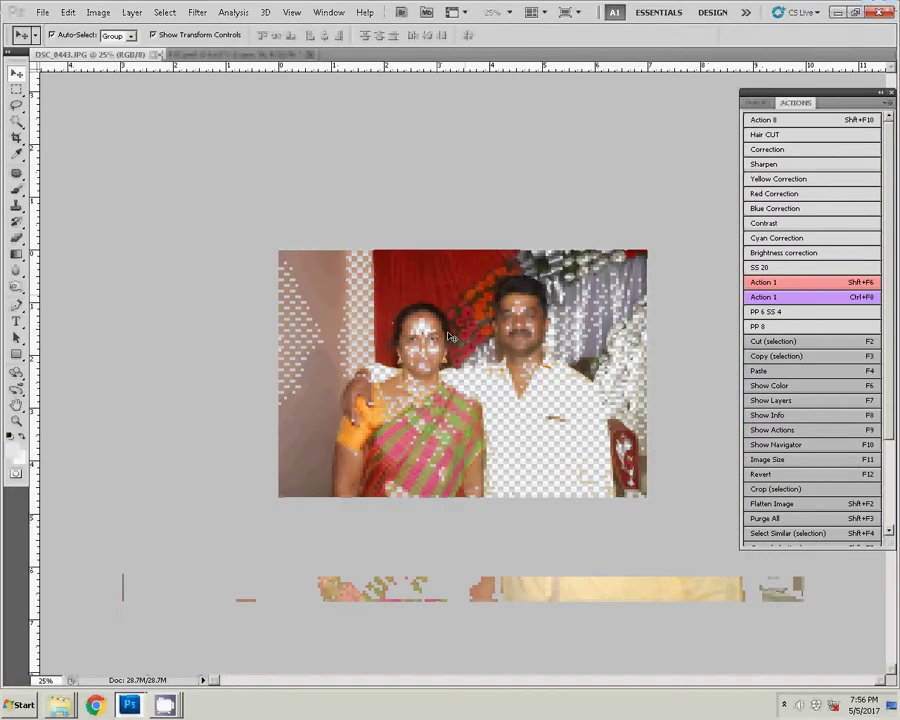
# - Zoom to 200% on the woman's face and duplicate the photo as Layer 1
pyautogui.press('z')
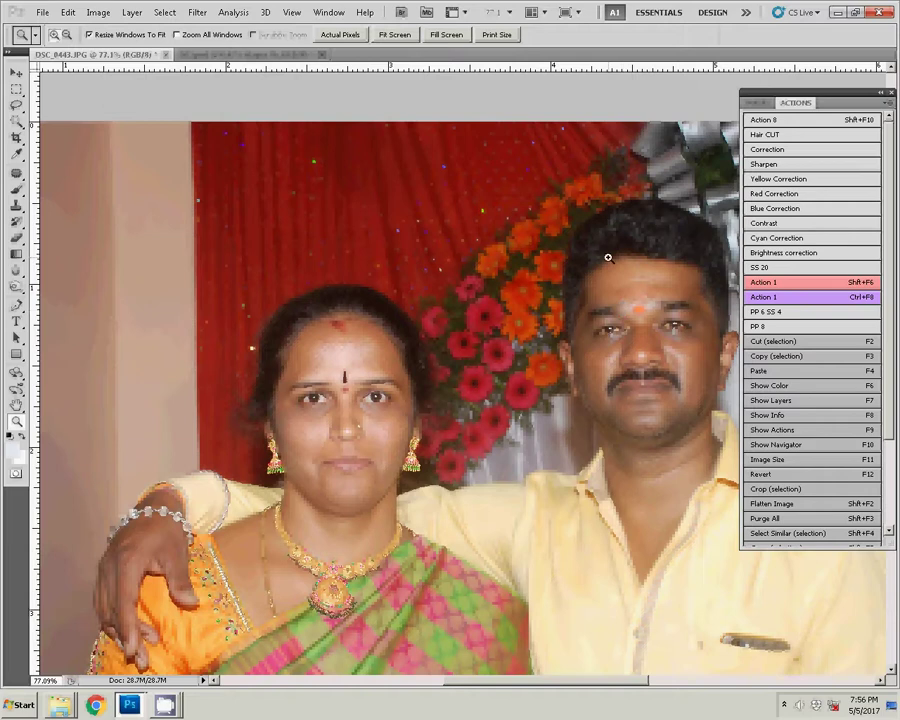
pyautogui.click(370, 442)
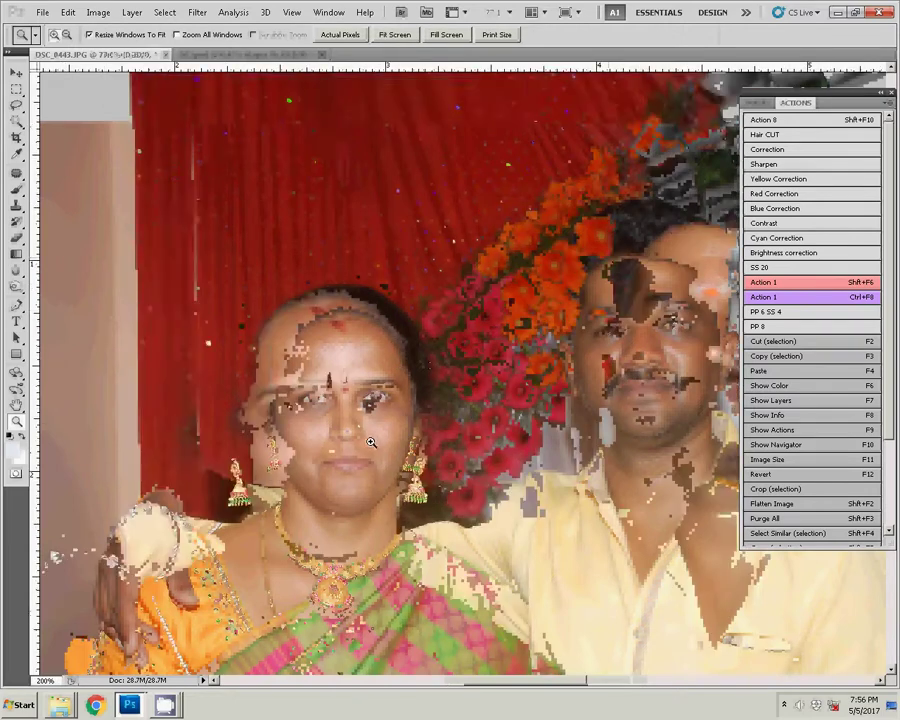
pyautogui.click(370, 442)
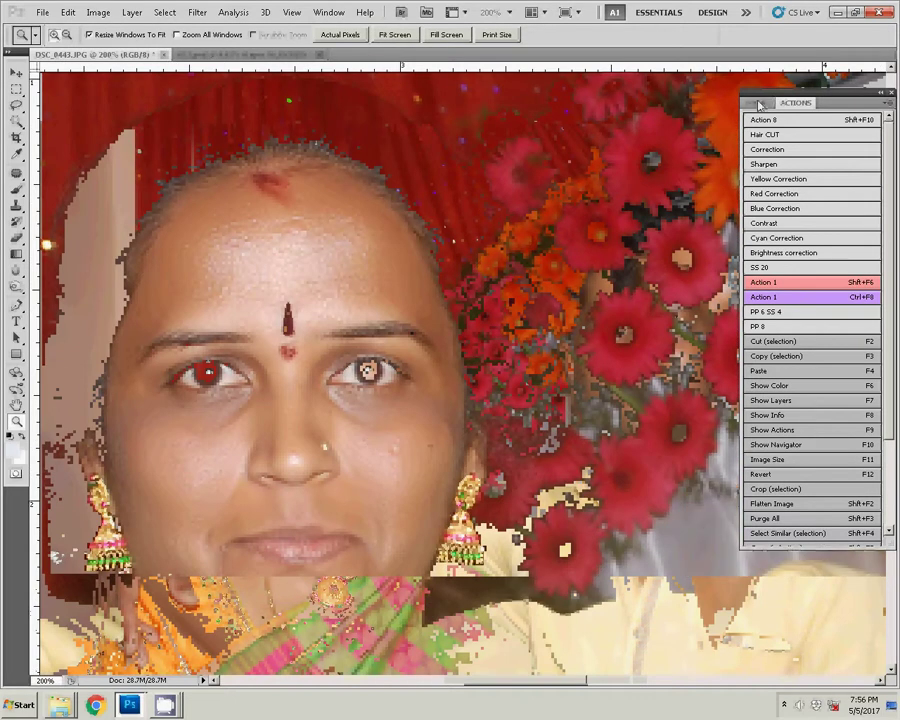
pyautogui.press('F7')
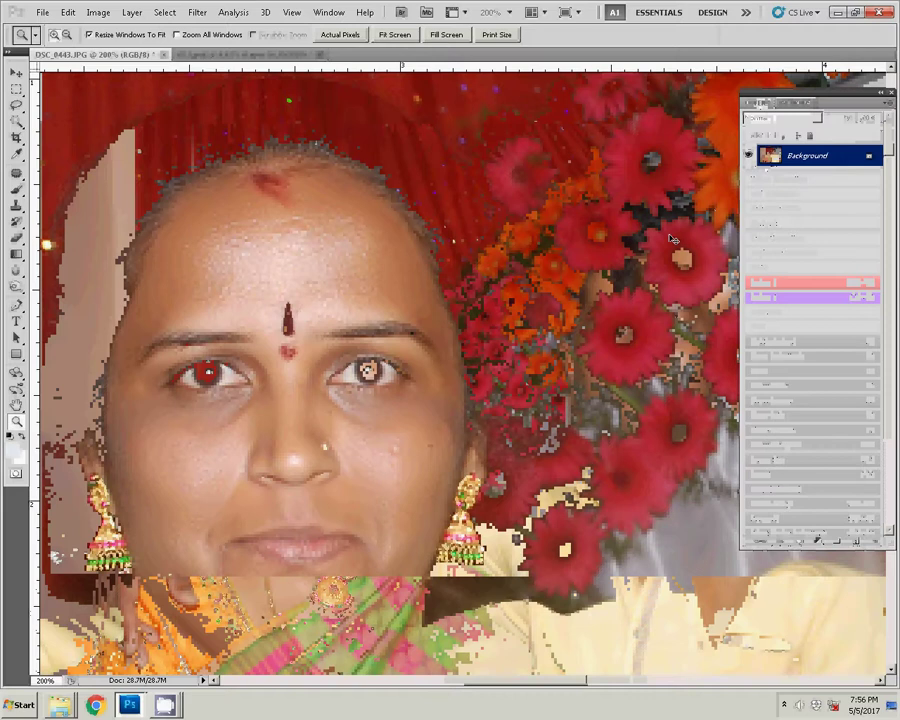
pyautogui.hotkey('ctrl', 'j')
pyautogui.click(814, 187)
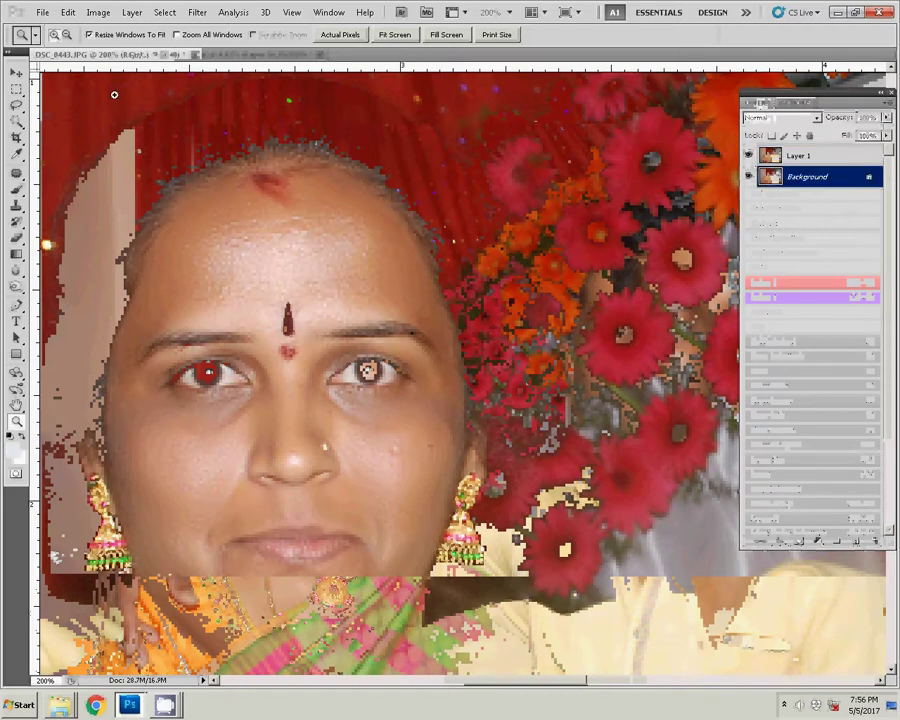
pyautogui.click(197, 12)
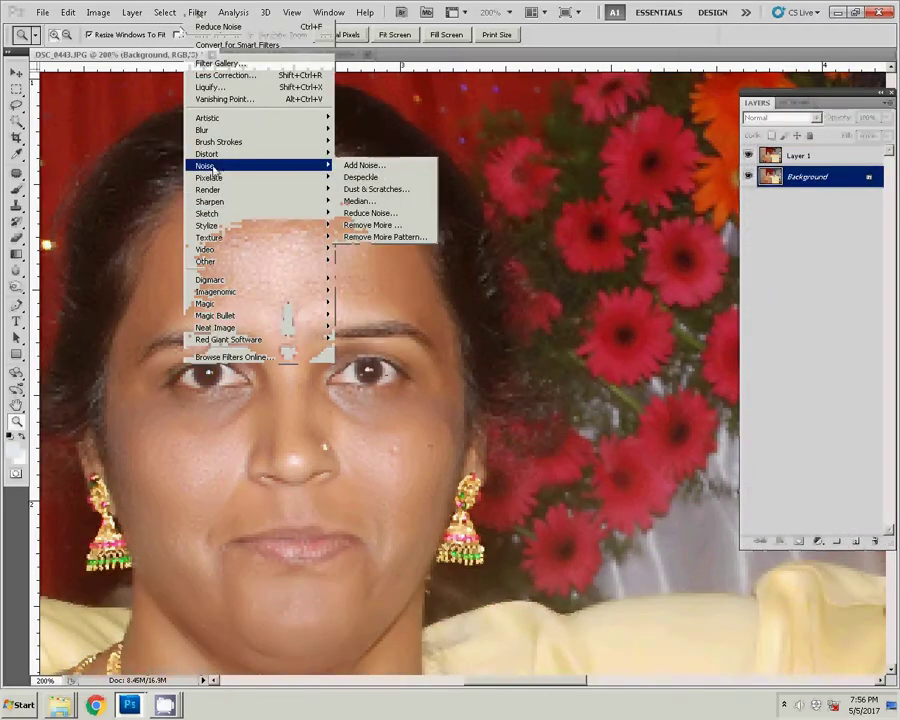
pyautogui.moveTo(203, 130)
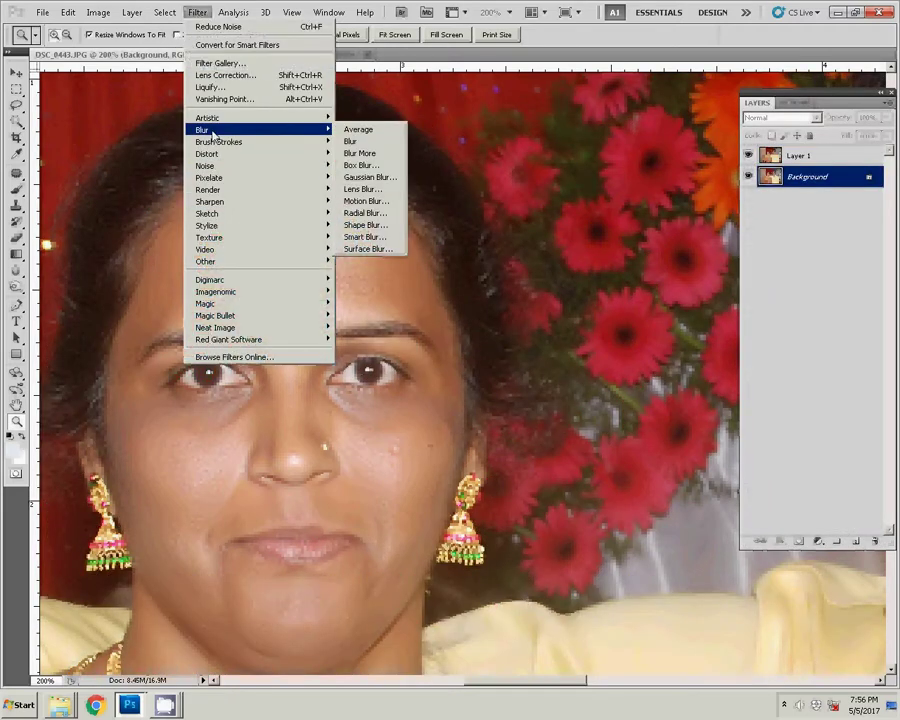
# - Apply Smart Blur (radius 3.0, threshold 25.0) to the Background, then select Layer 1
pyautogui.click(404, 233)
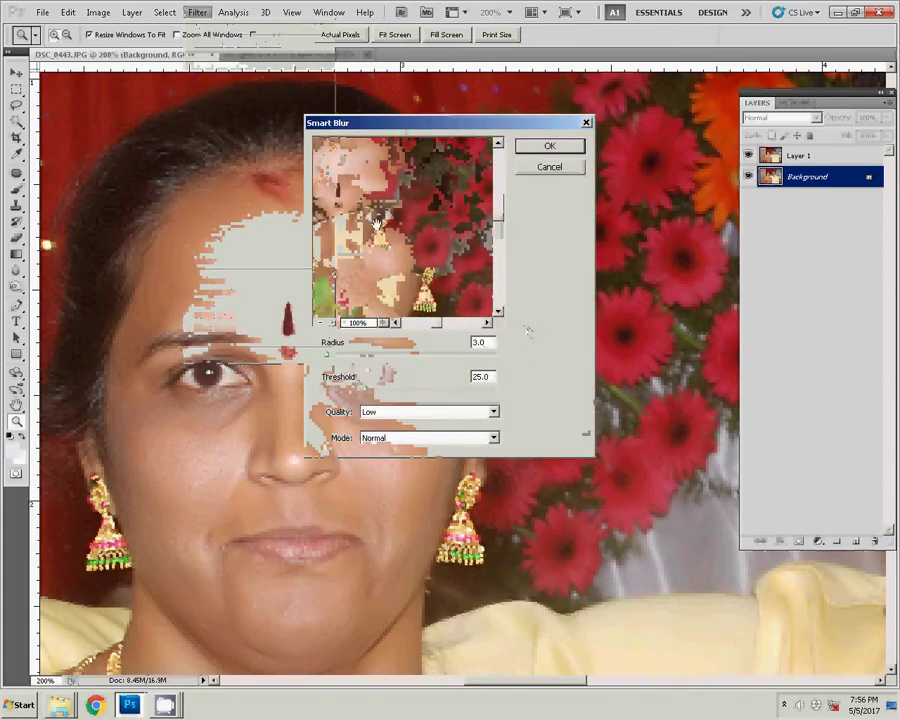
pyautogui.click(576, 145)
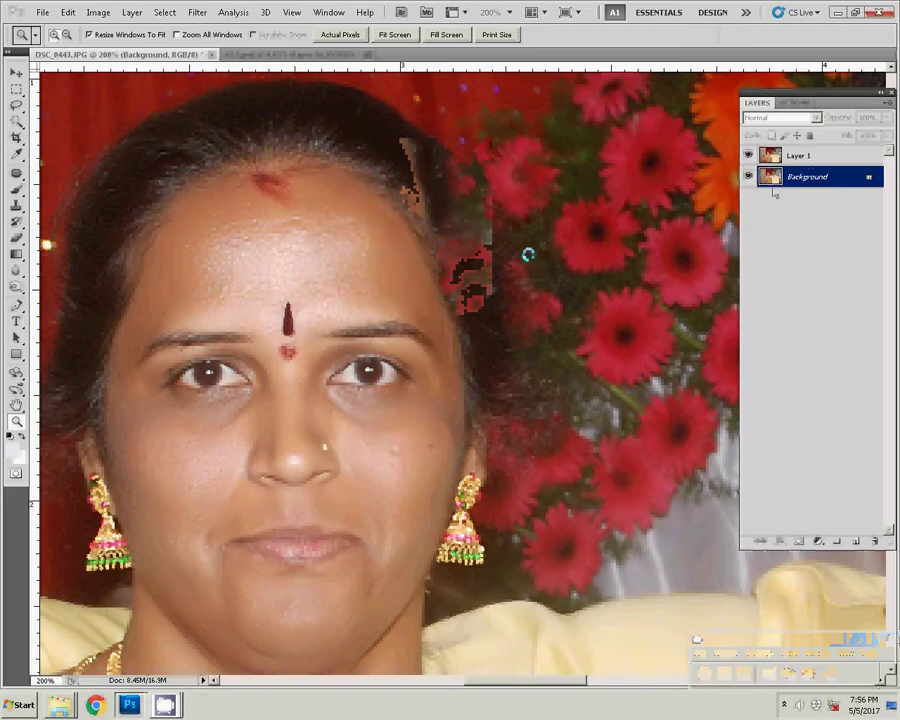
pyautogui.click(797, 155)
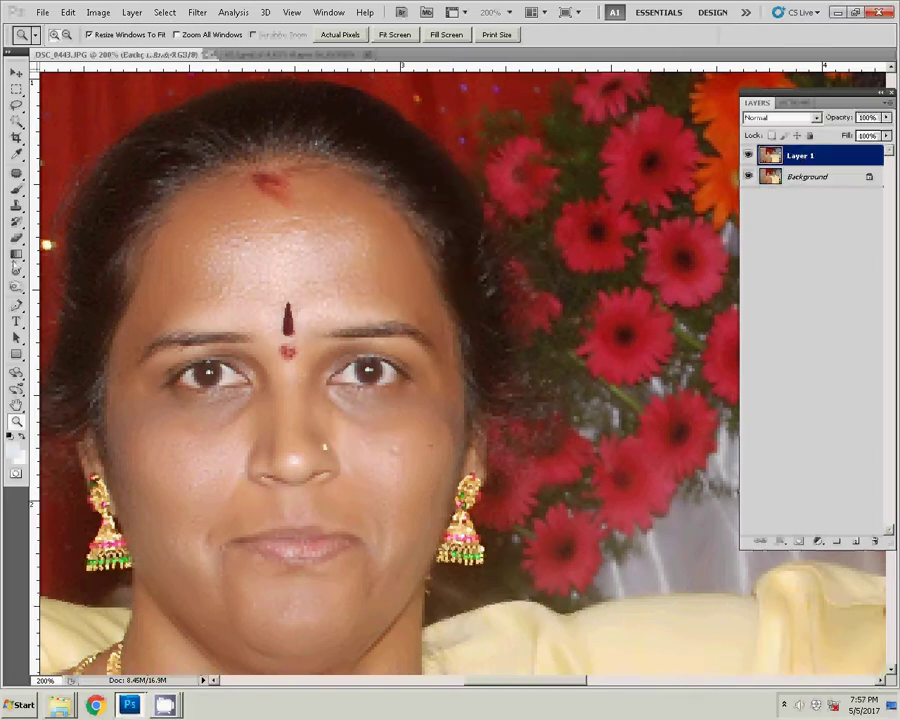
# - Pick the Eraser and set its opacity to 66%
pyautogui.click(17, 238)
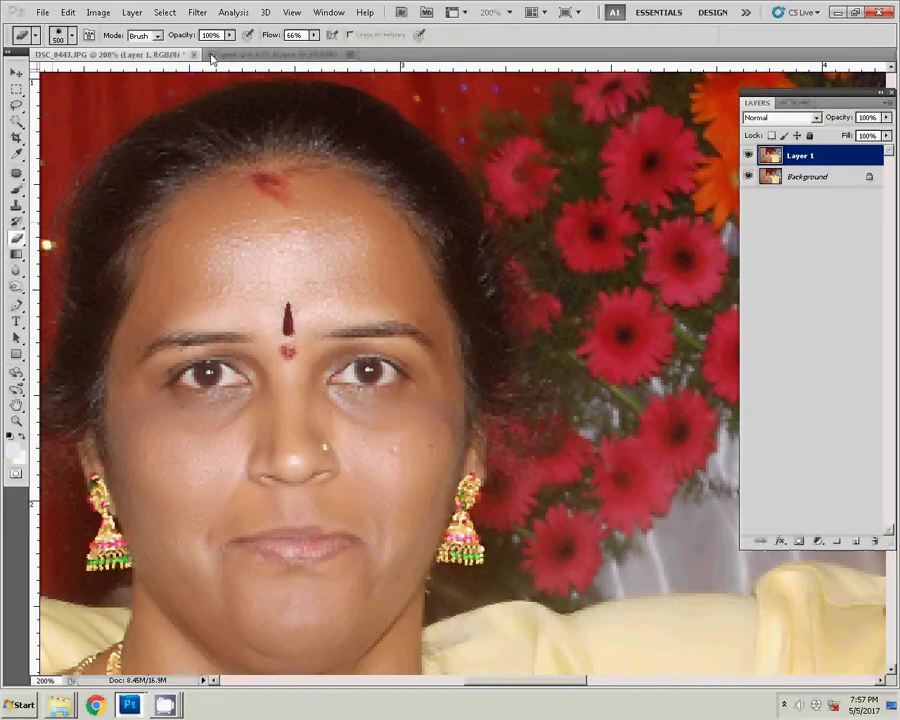
pyautogui.click(170, 34)
pyautogui.write('66')
pyautogui.press('Return')
# - Set the eraser to a soft 30-pixel brush in the brush size and hardness picker
pyautogui.rightClick(285, 272)
pyautogui.press('Return')
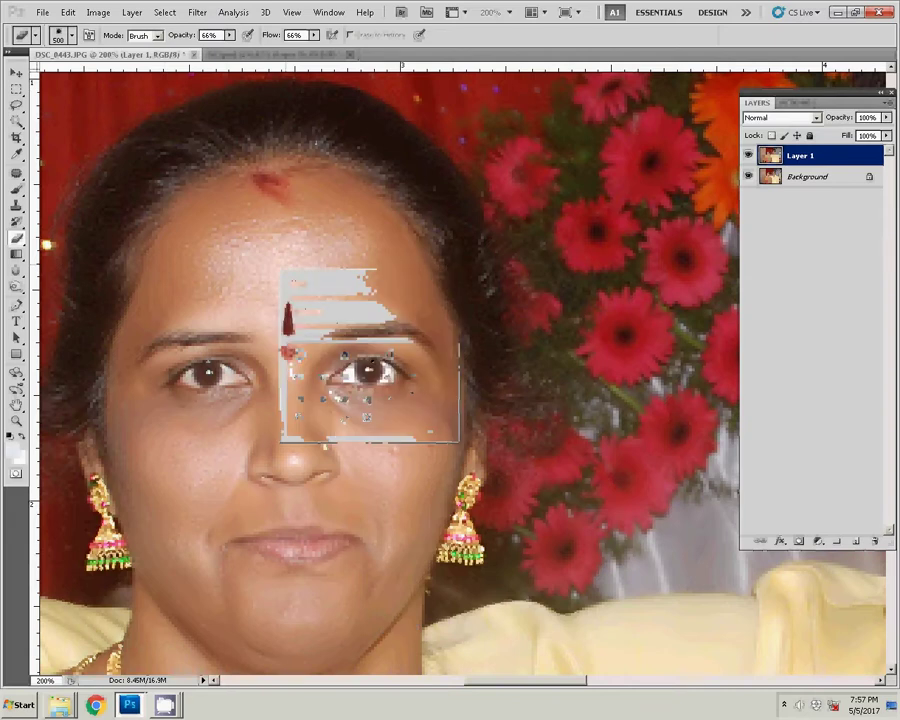
pyautogui.rightClick(285, 272)
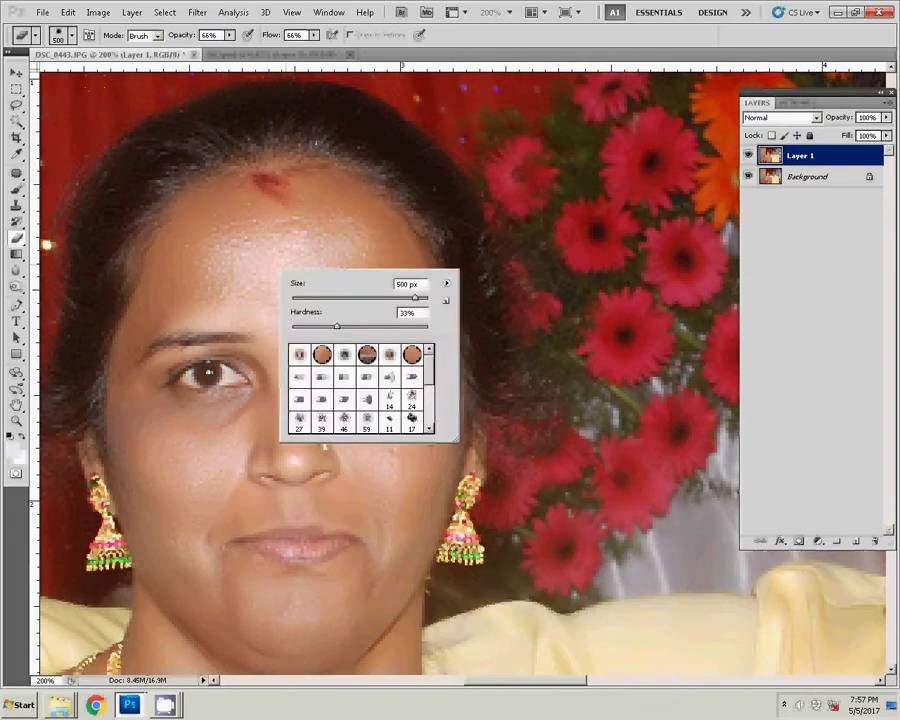
pyautogui.press('Return')
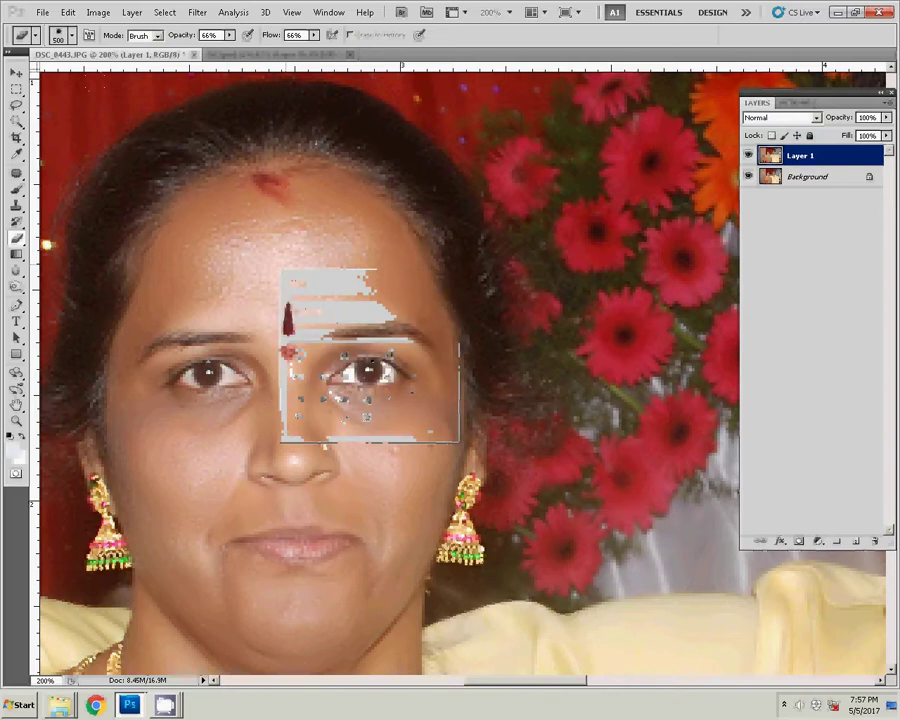
pyautogui.rightClick(285, 272)
pyautogui.press('Return')
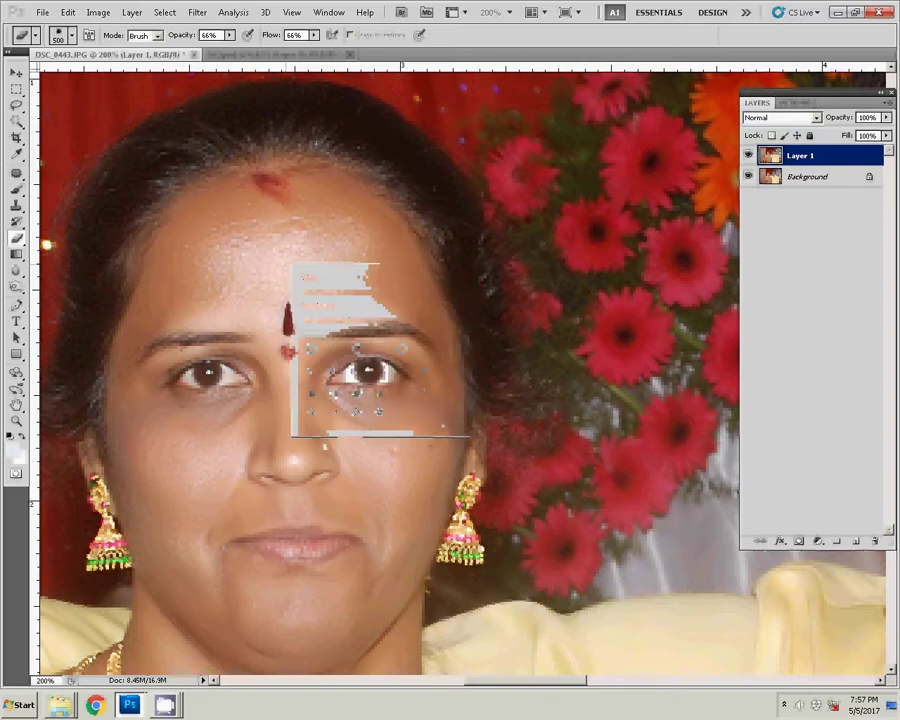
pyautogui.rightClick(298, 282)
pyautogui.press('Return')
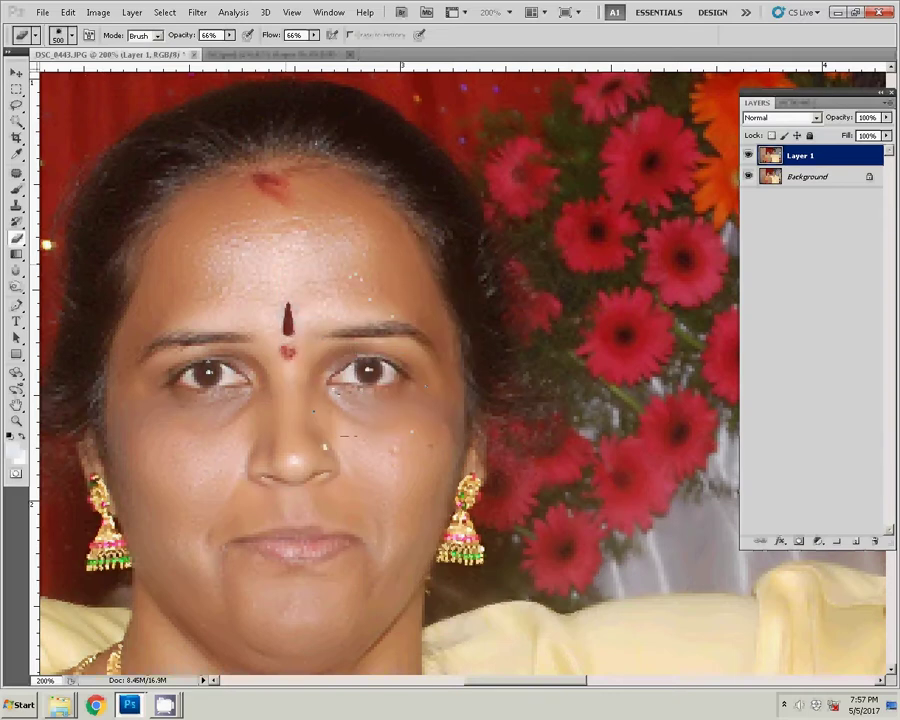
pyautogui.rightClick(303, 267)
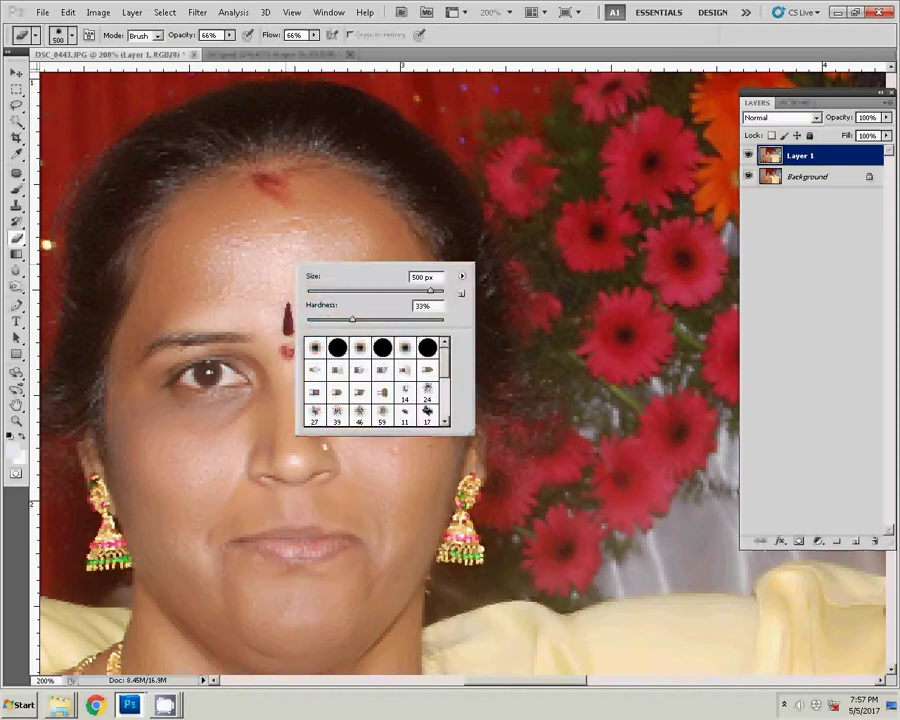
pyautogui.press('Return')
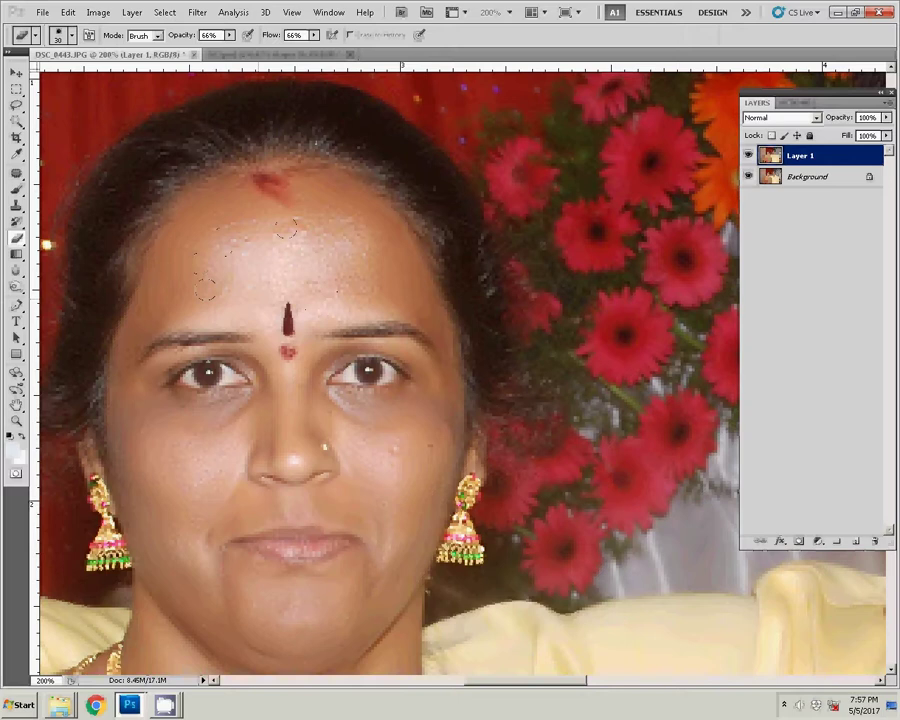
# - Raise the eraser flow to 85%
pyautogui.click(229, 35)
pyautogui.click(315, 35)
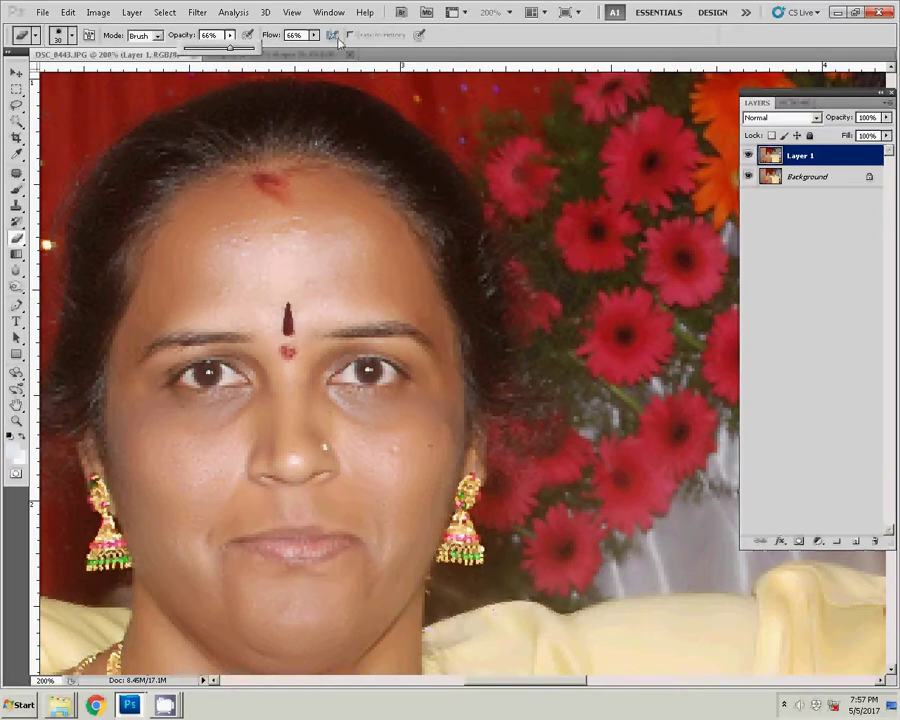
pyautogui.moveTo(318, 48); pyautogui.dragTo(330, 50)
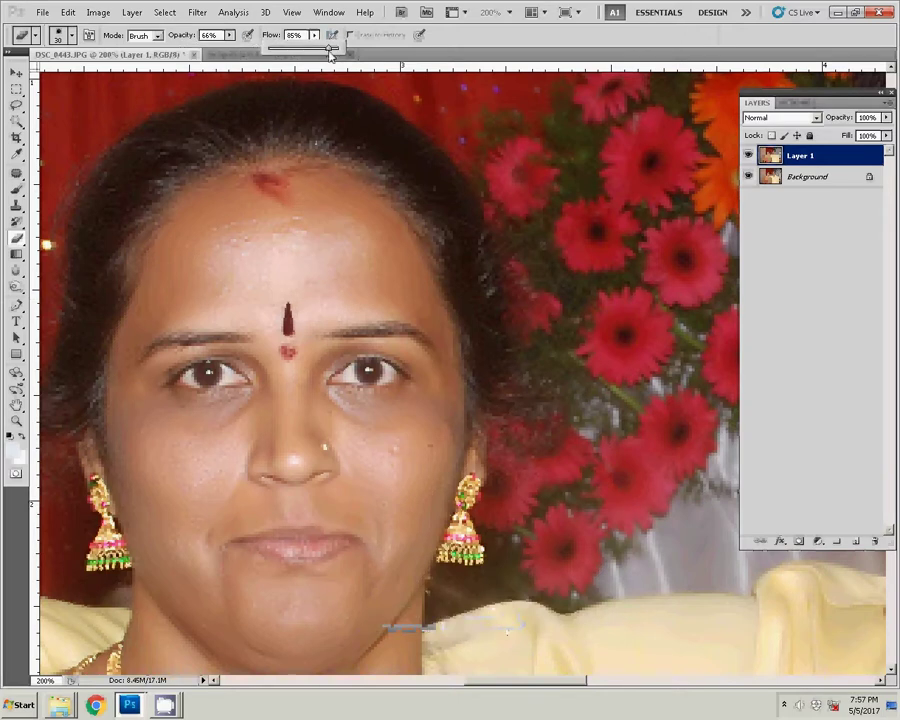
pyautogui.click(245, 224)
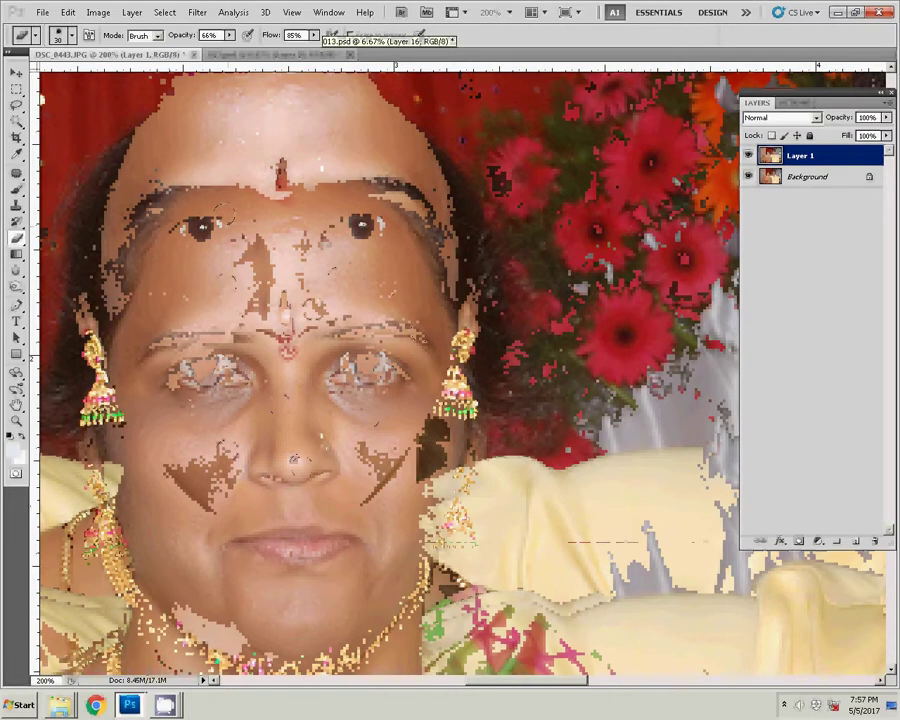
# - Set the brush flow and opacity both back to 100%
pyautogui.hscroll(5, 295, 458)
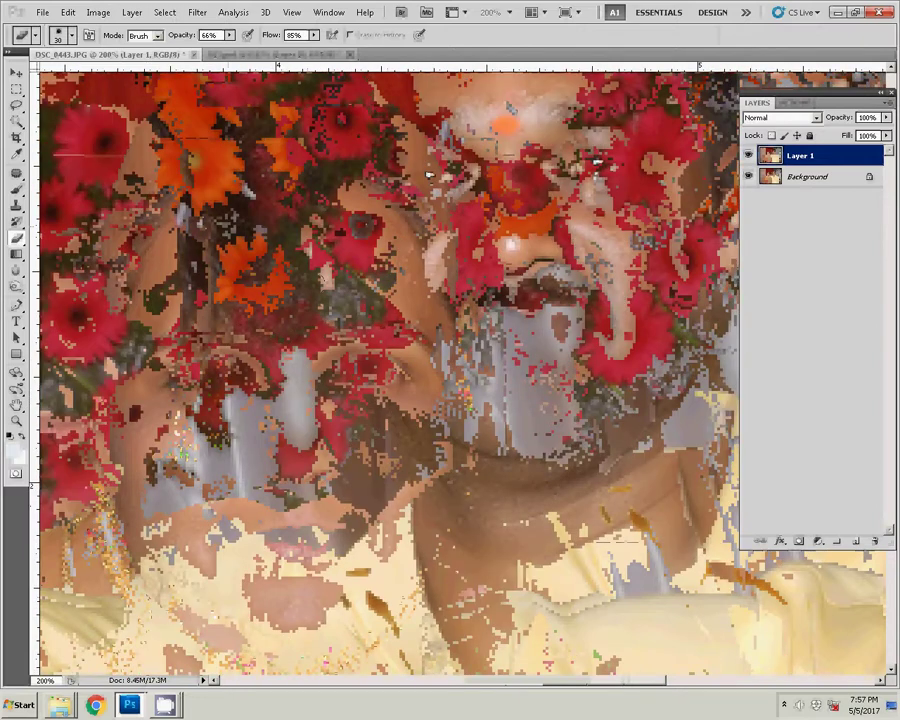
pyautogui.moveTo(314, 35); pyautogui.dragTo(333, 48)
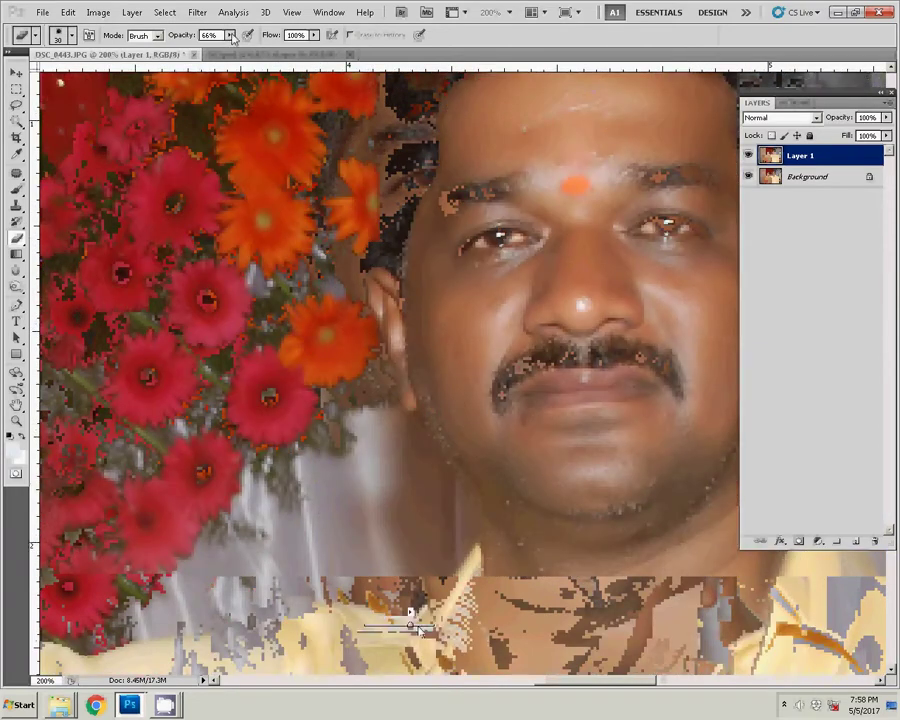
pyautogui.moveTo(229, 35); pyautogui.dragTo(255, 47)
pyautogui.click(460, 405)
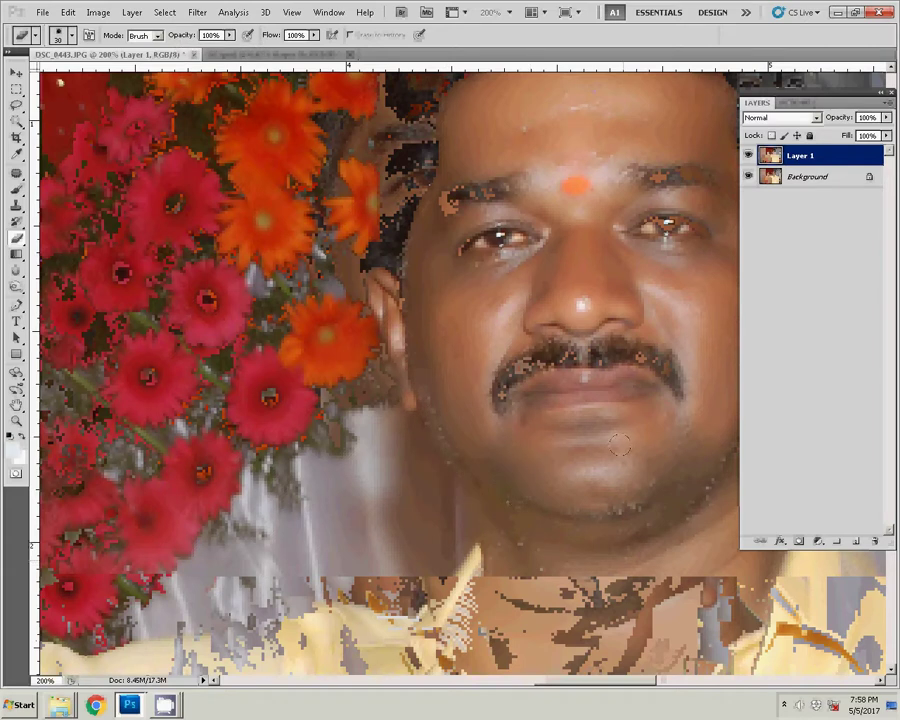
# - Flatten the image into one Background layer and fit it on screen
pyautogui.click(131, 12)
pyautogui.click(160, 419)
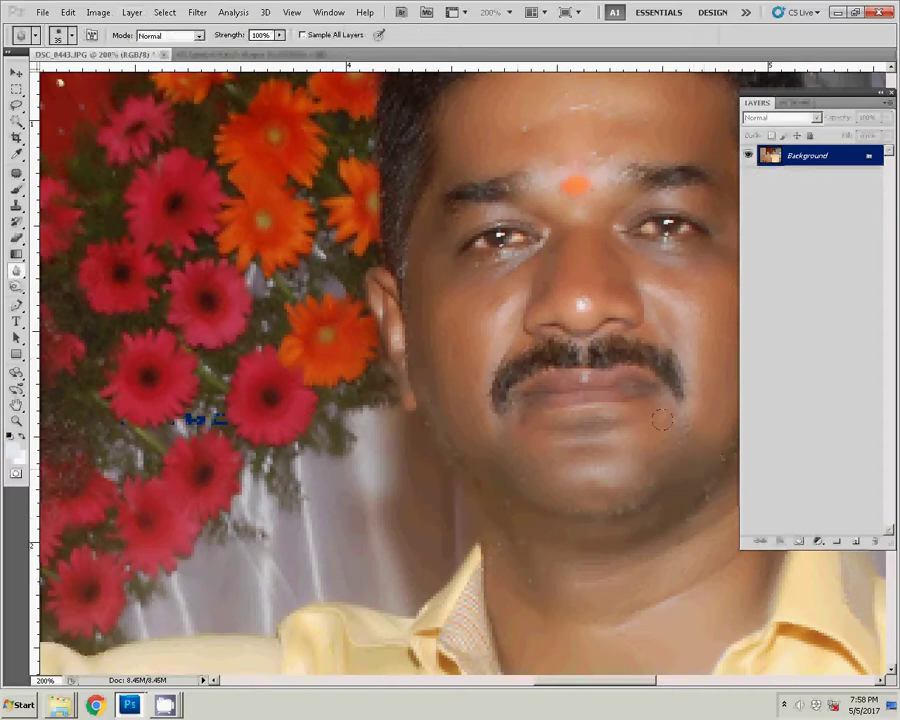
pyautogui.press('z')
pyautogui.rightClick(499, 380)
pyautogui.click(526, 388)
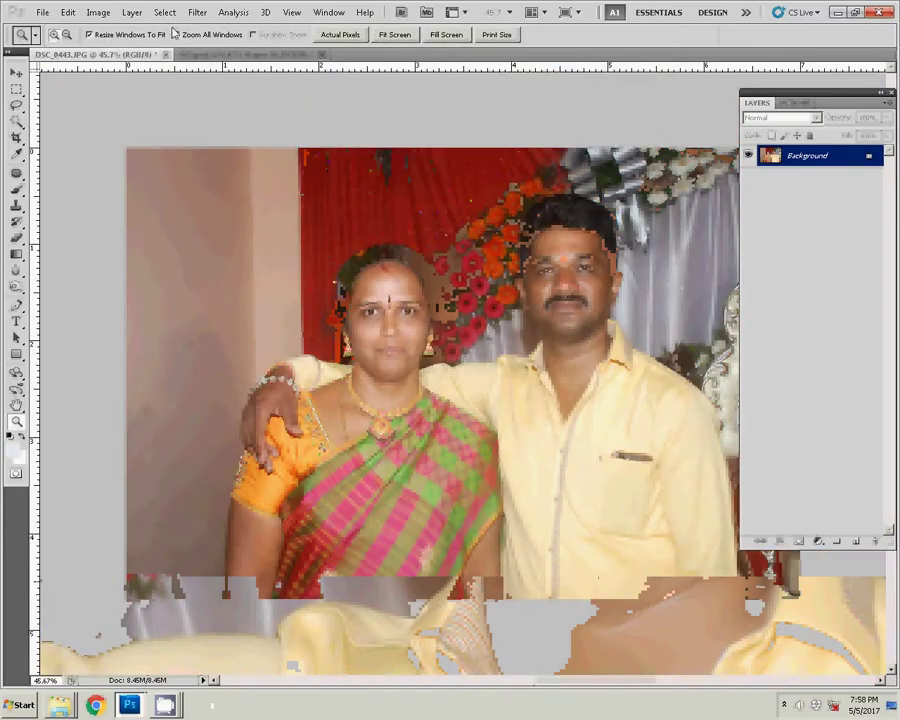
# - Copy the whole couple photo and close DSC_0443.JPG without saving
pyautogui.hotkey('ctrl', 'a')
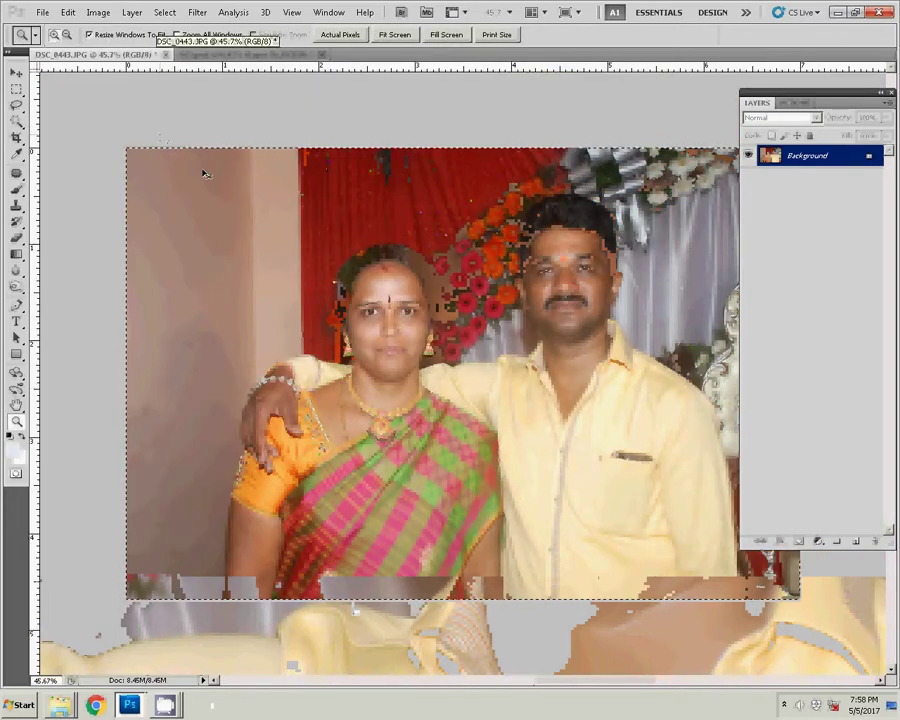
pyautogui.press('BackSpace')
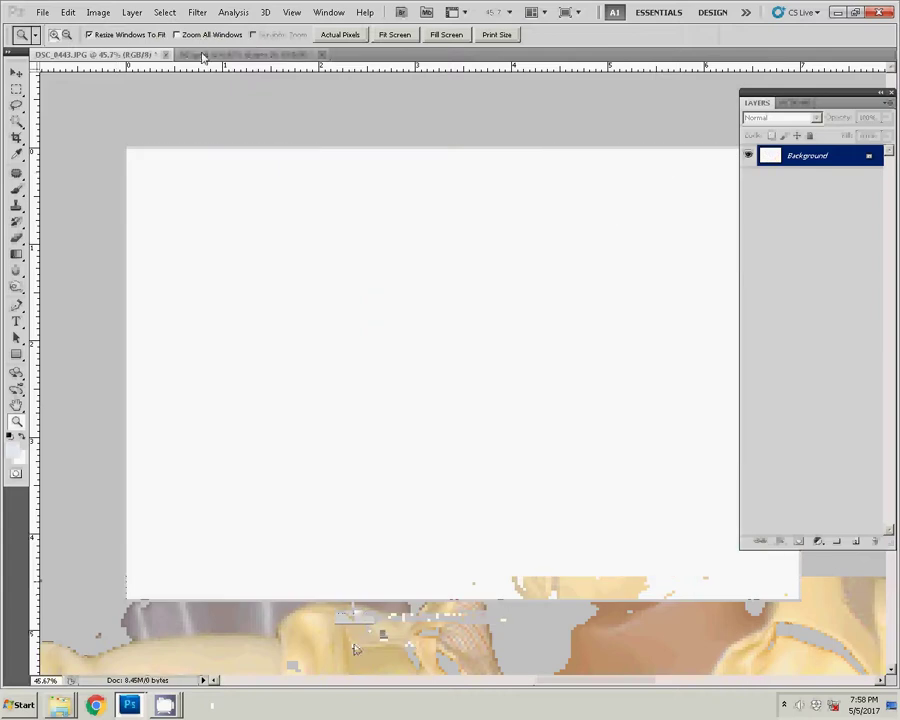
pyautogui.click(165, 54)
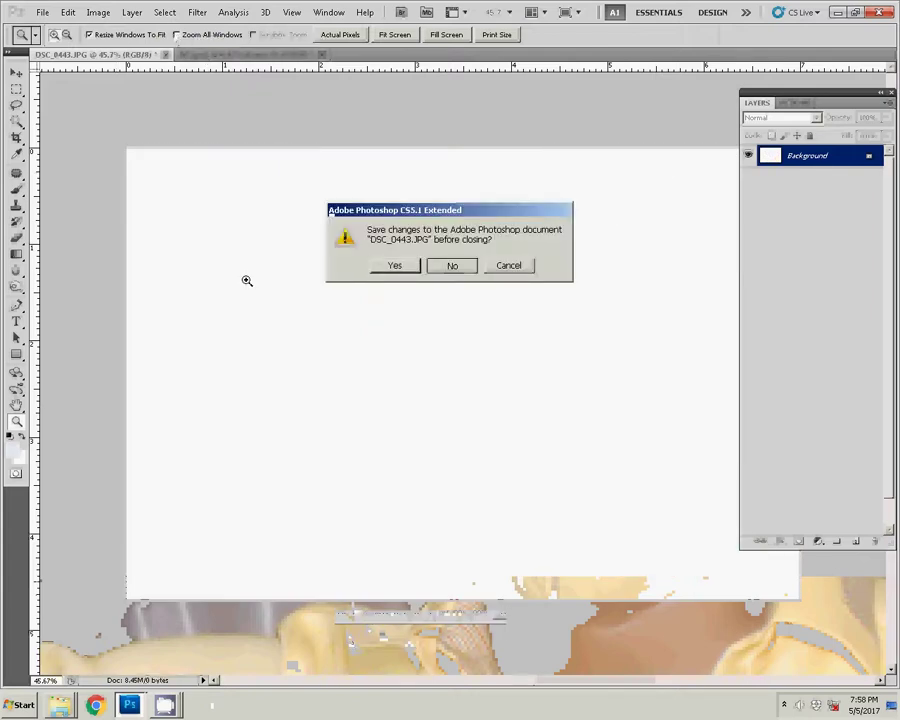
pyautogui.press('n')
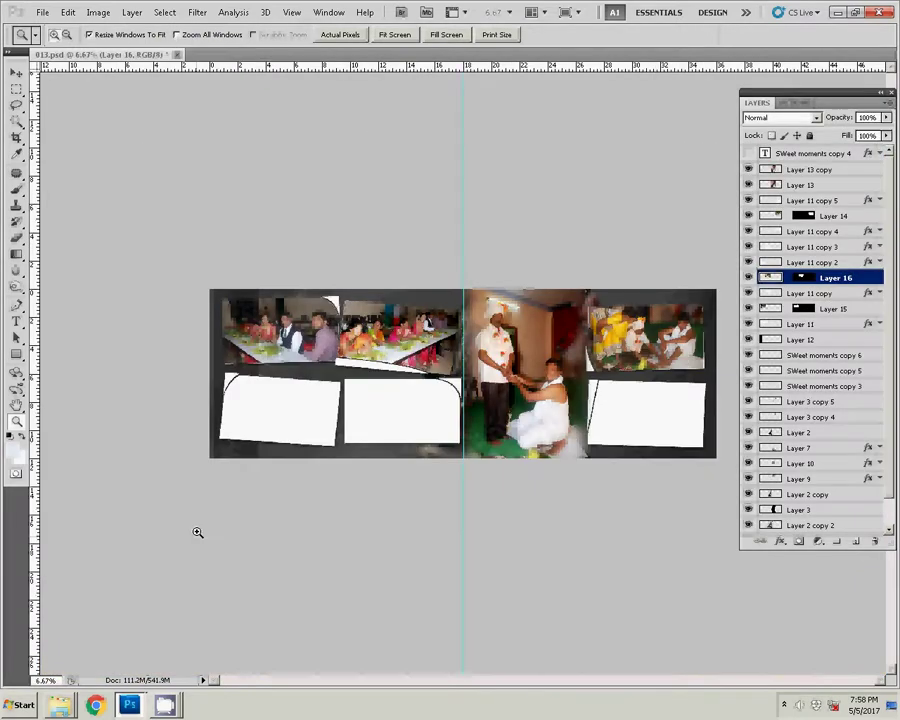
# - Paste the couple photo into the left page's lower-left white frame
pyautogui.click(284, 451)
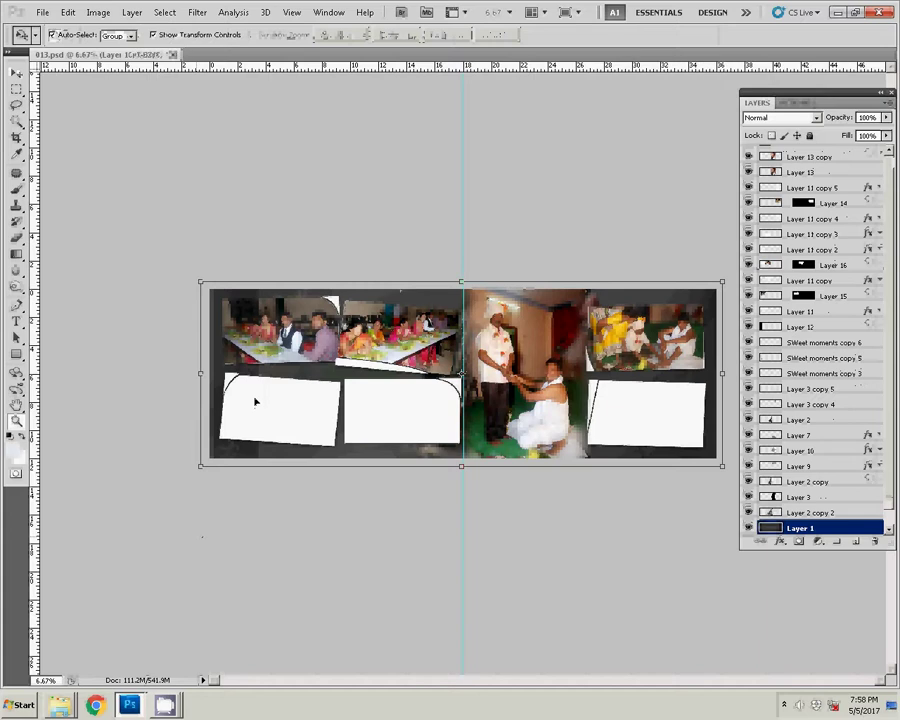
pyautogui.click(279, 408)
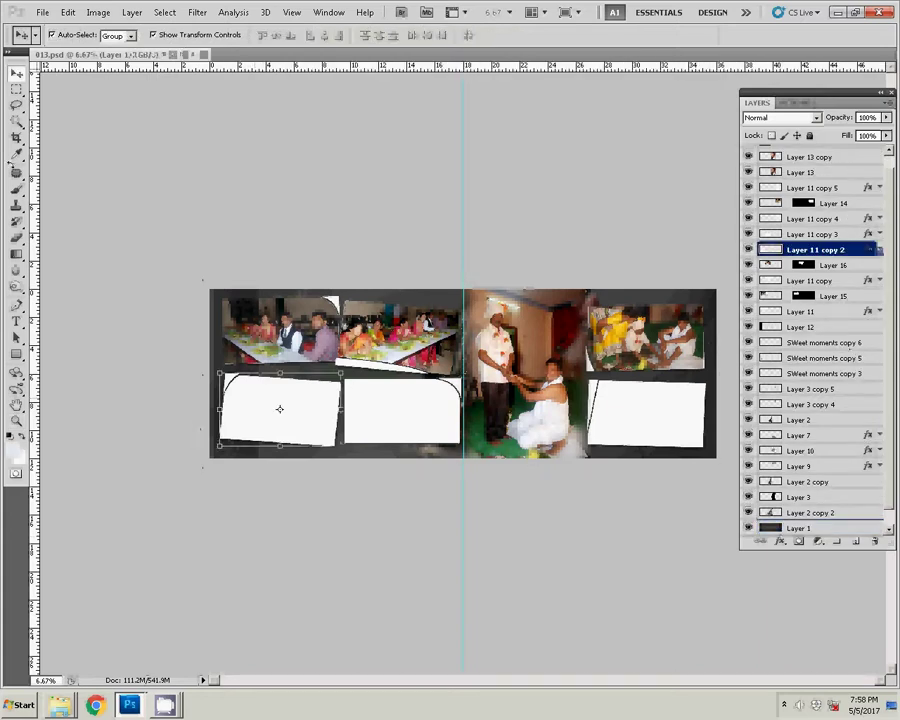
pyautogui.press('w')
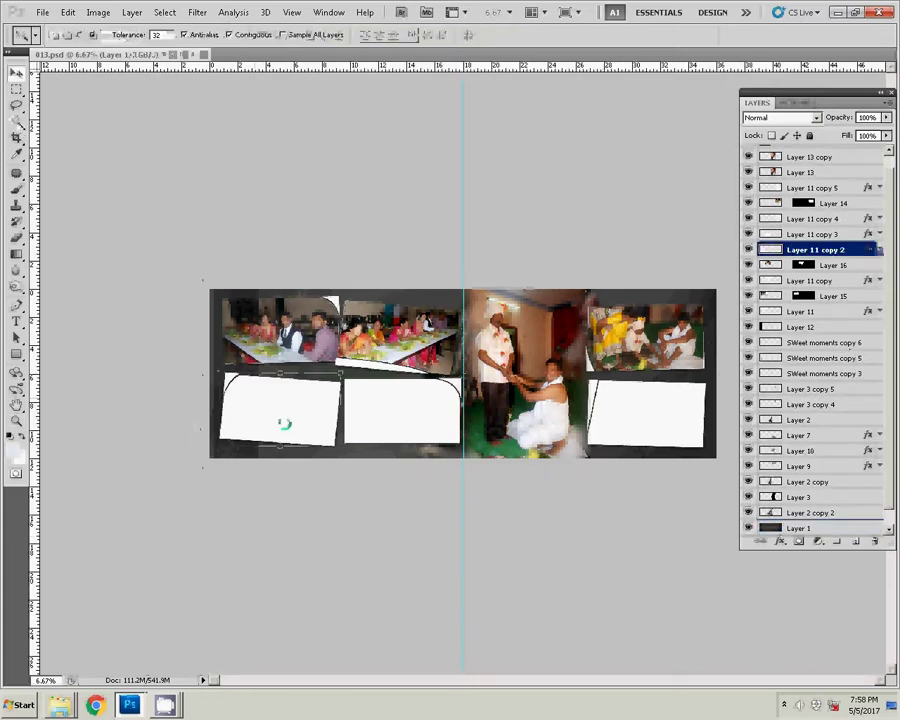
pyautogui.click(66, 12)
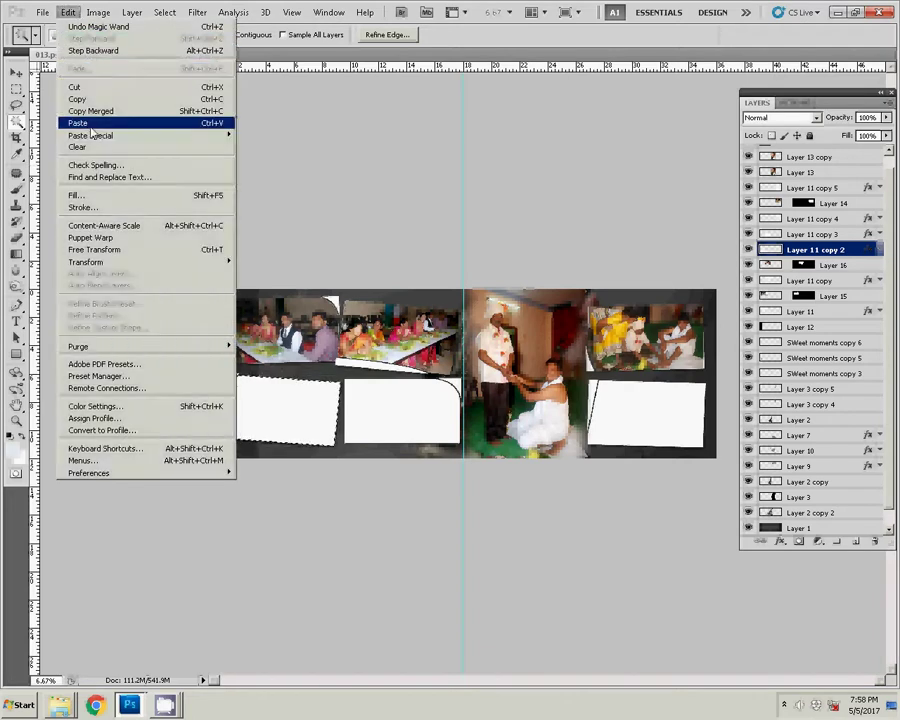
pyautogui.moveTo(91, 135)
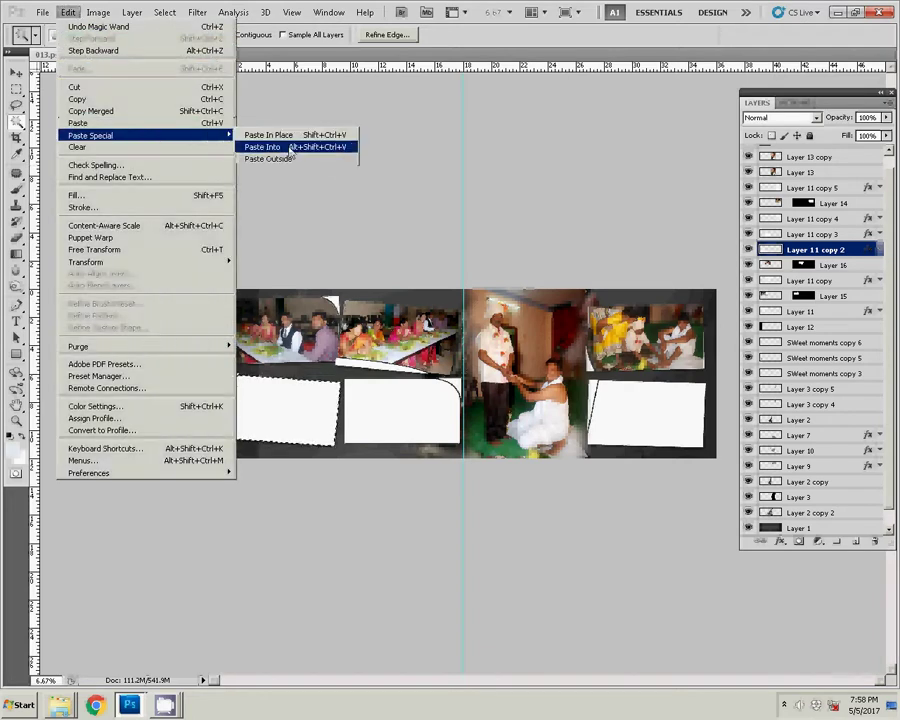
pyautogui.click(291, 147)
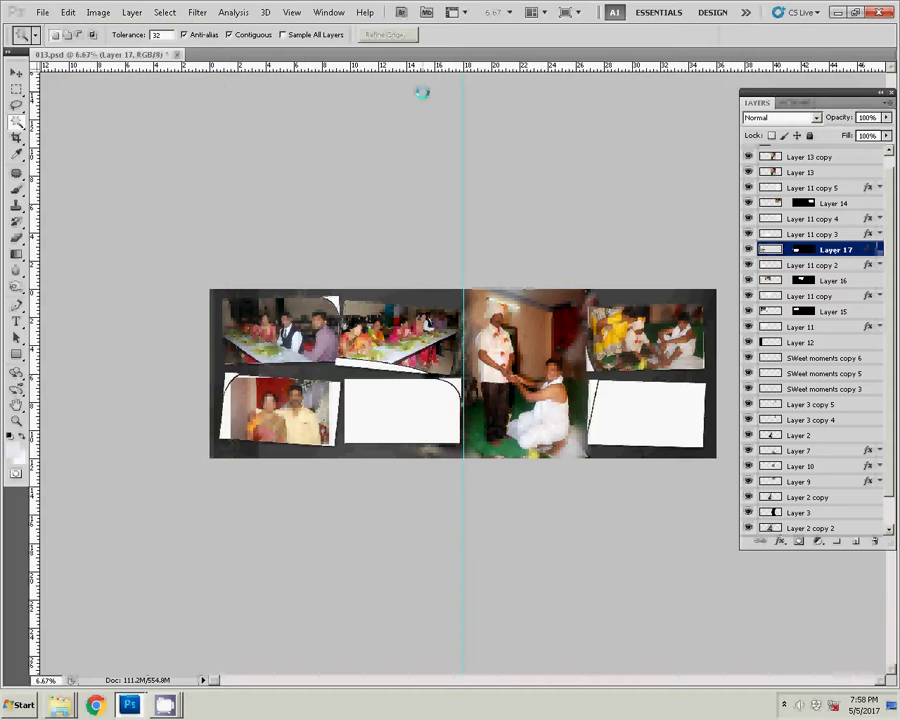
# - Scale the pasted photo to about 127%, tilt it about 3.3°, nudge down, and commit
pyautogui.press('v')
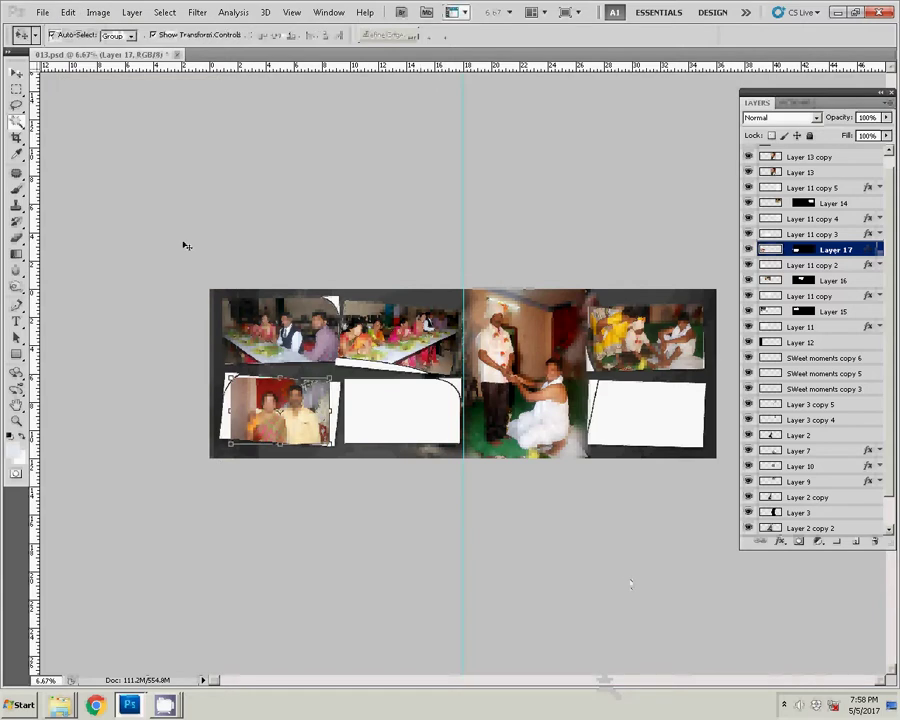
pyautogui.moveTo(328, 378); pyautogui.dragTo(345, 369)
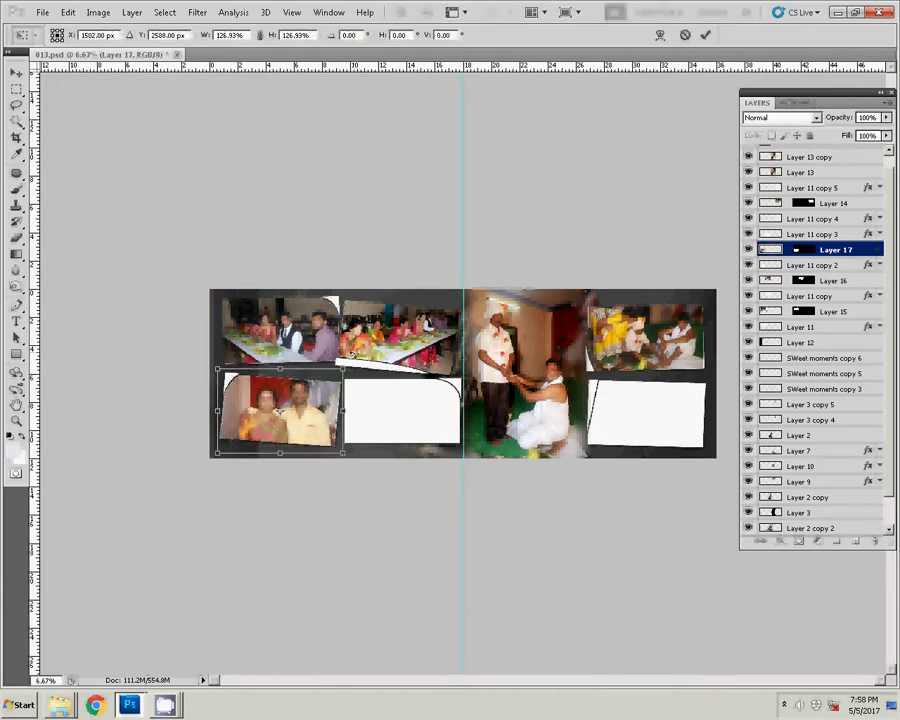
pyautogui.moveTo(345, 369); pyautogui.dragTo(352, 355)
pyautogui.moveTo(180, 300); pyautogui.dragTo(165, 262)
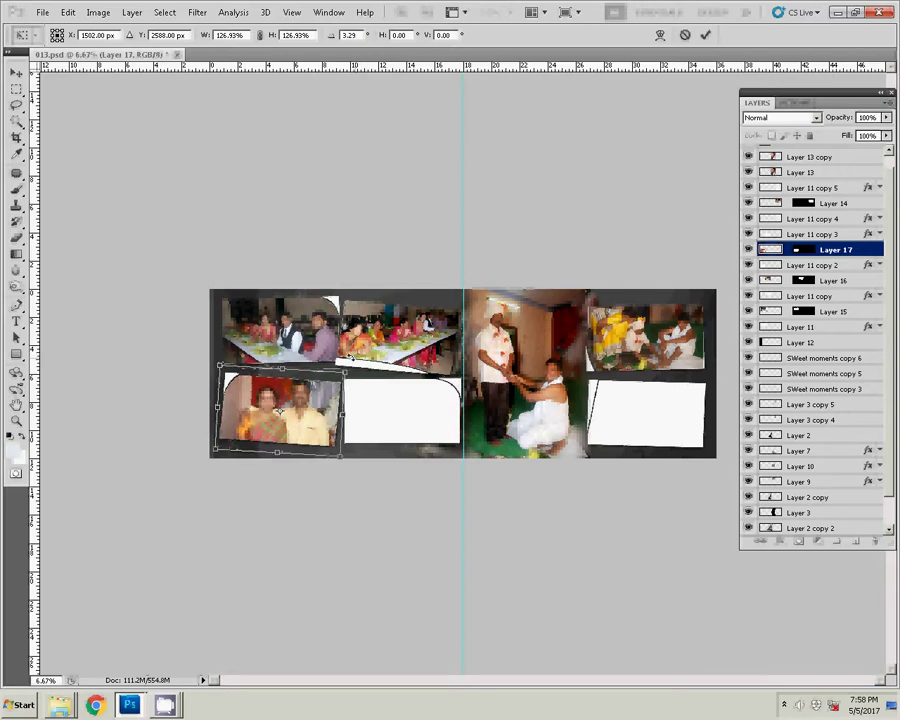
pyautogui.moveTo(278, 408); pyautogui.dragTo(279, 412)
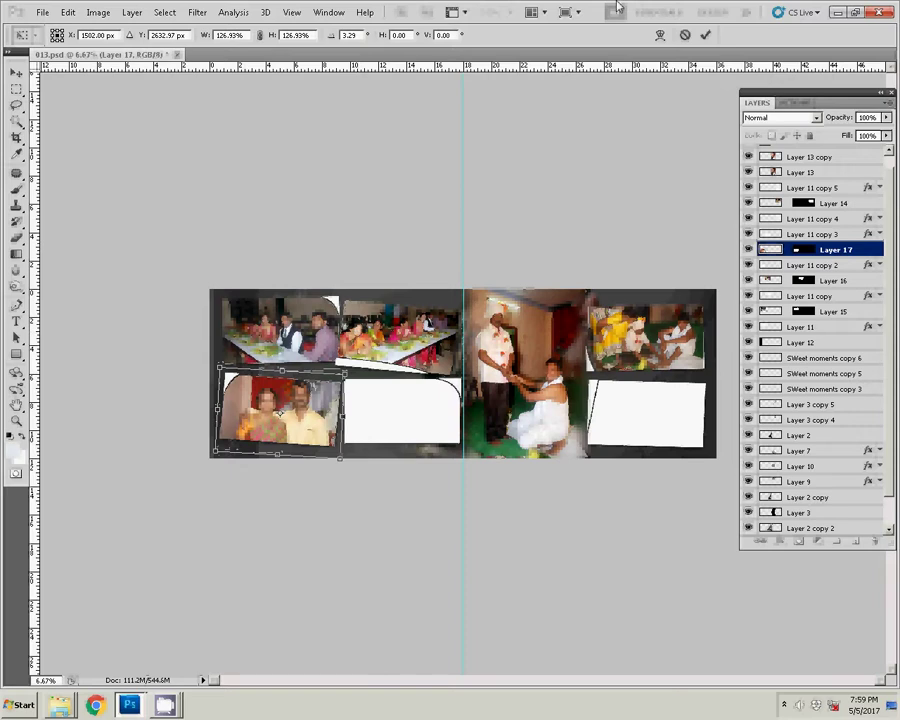
pyautogui.click(705, 34)
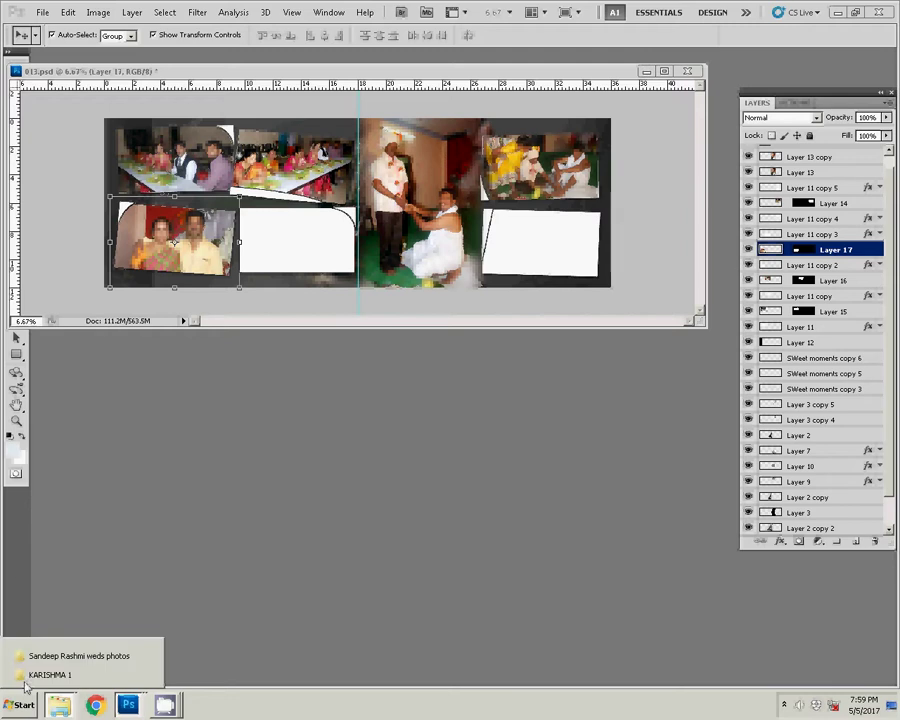
# - Find DSC_0542 in the wedding photos folder and drag it into Photoshop
pyautogui.click(56, 655)
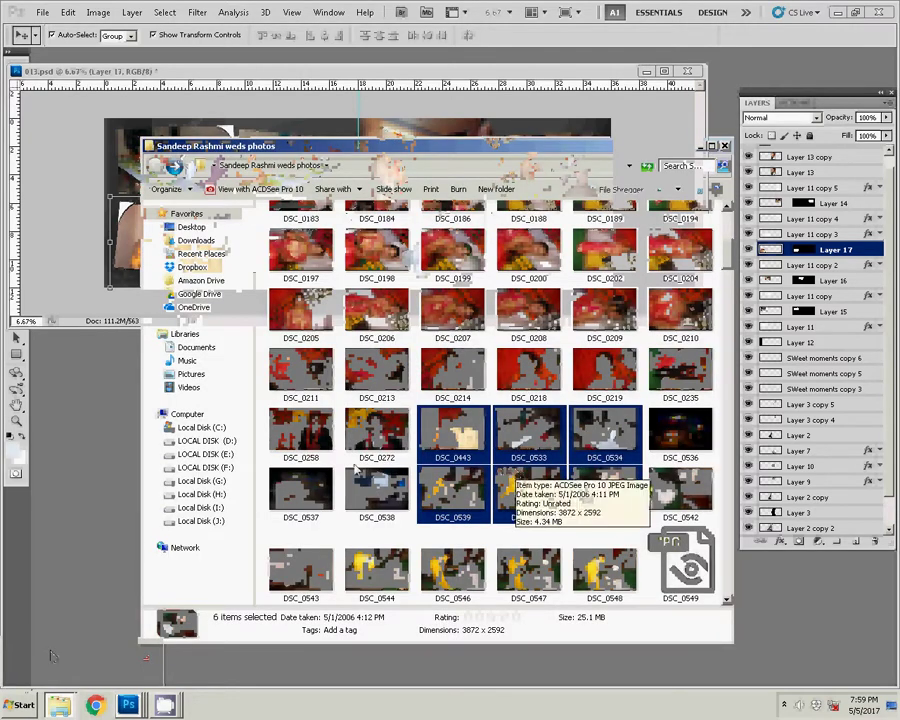
pyautogui.moveTo(516, 472)
pyautogui.mouseDown()
pyautogui.moveTo(546, 341)
pyautogui.moveTo(407, 333)
pyautogui.mouseUp()
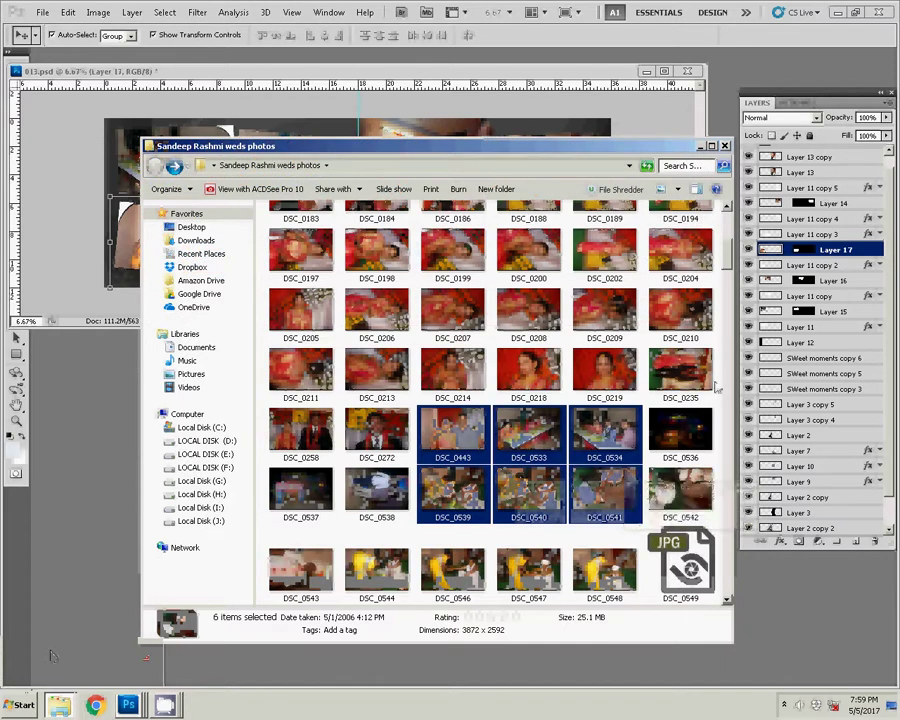
pyautogui.scroll(5, 410, 276)
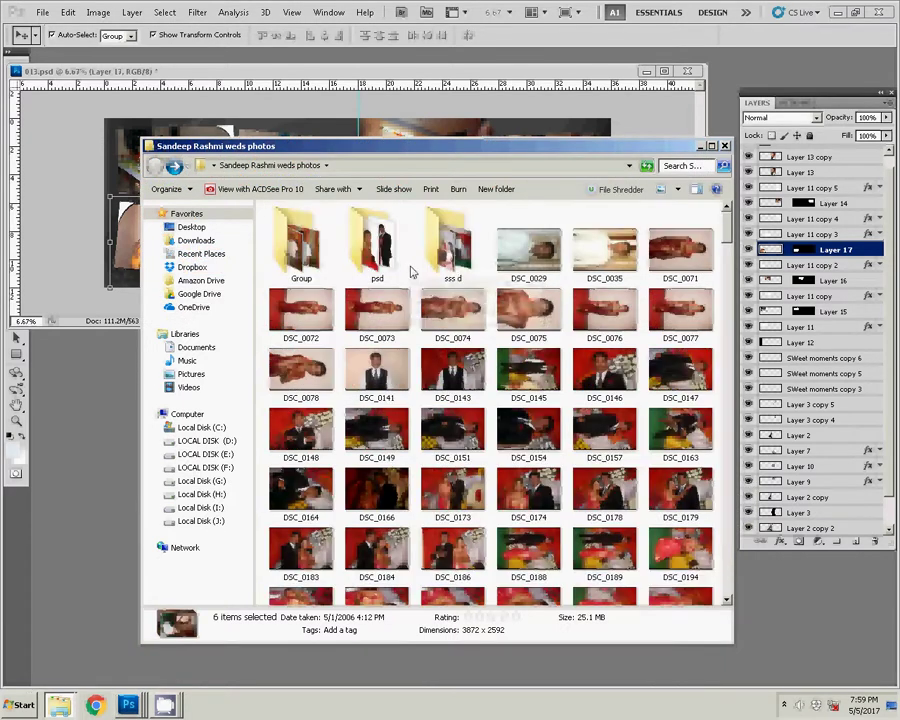
pyautogui.click(450, 235)
pyautogui.press('Return')
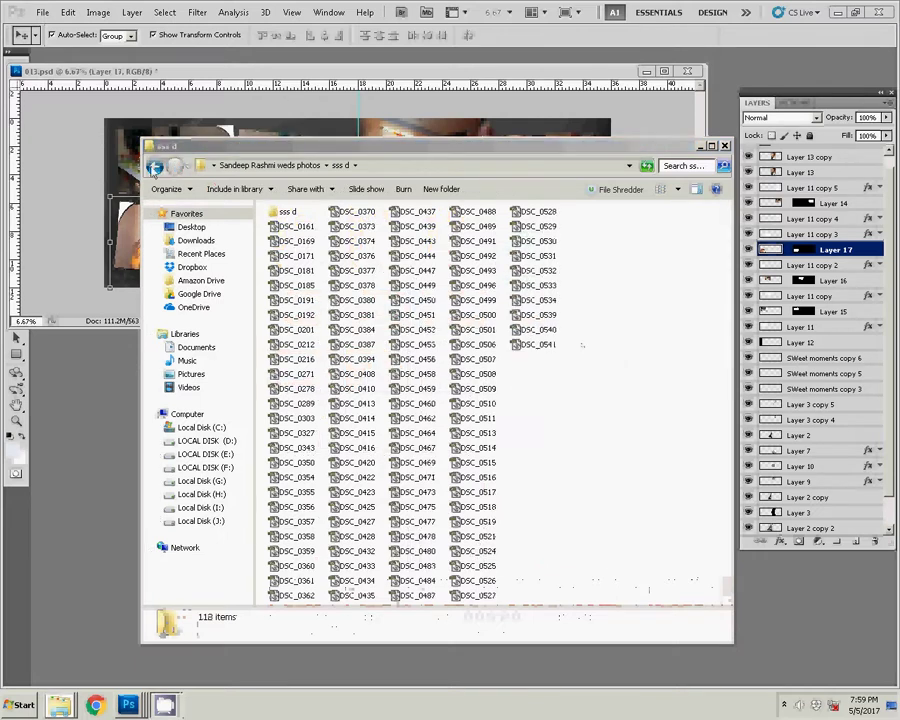
pyautogui.press('BackSpace')
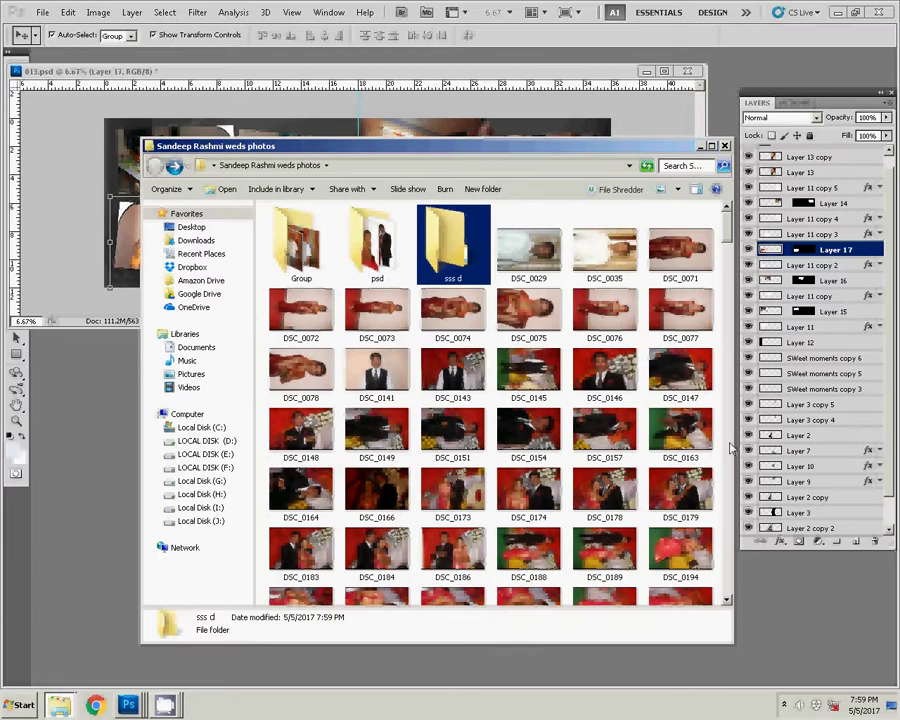
pyautogui.moveTo(725, 243); pyautogui.dragTo(730, 278)
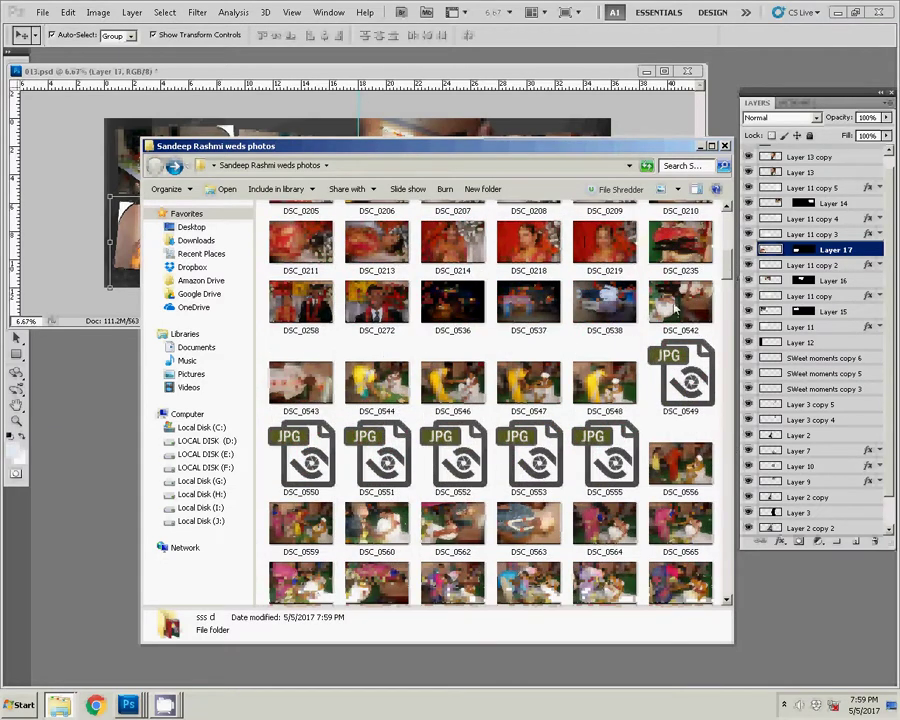
pyautogui.click(676, 311)
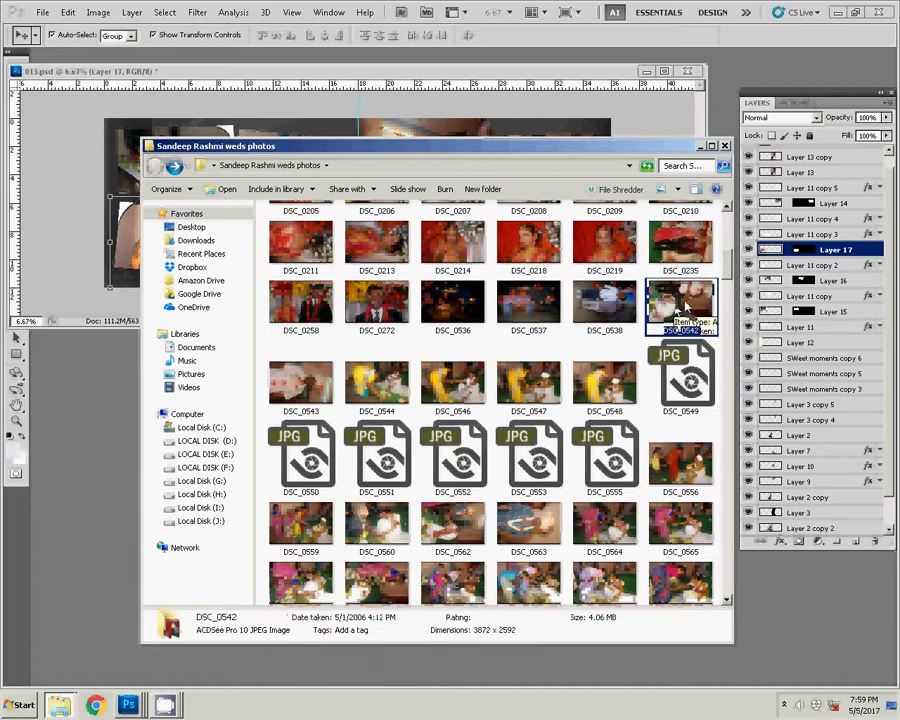
pyautogui.moveTo(676, 311); pyautogui.dragTo(584, 209)
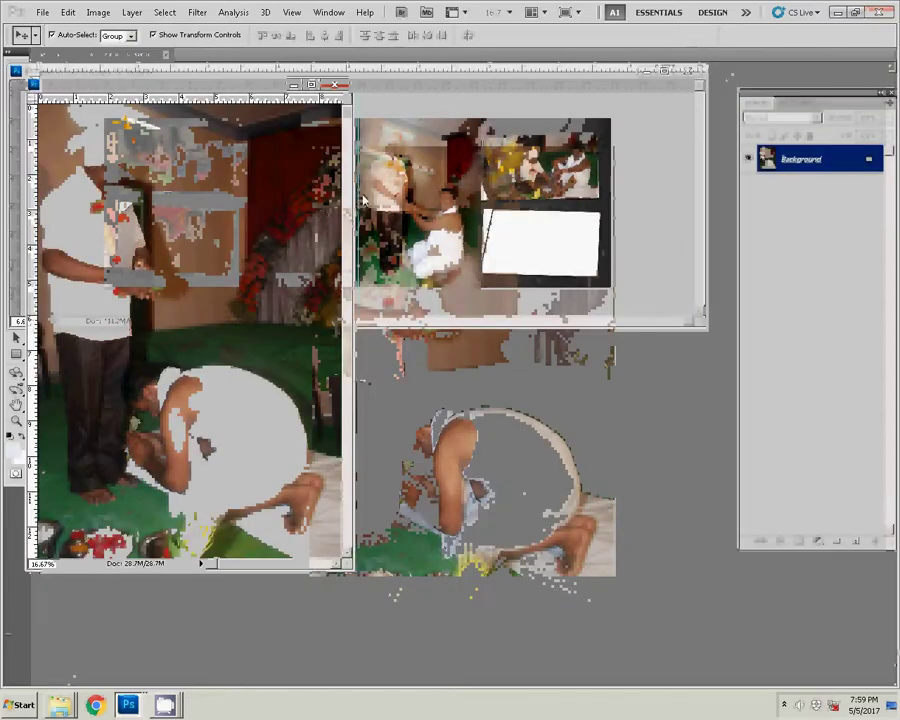
# - Move the right page's top-right photo into the left page's empty frame
pyautogui.click(562, 170)
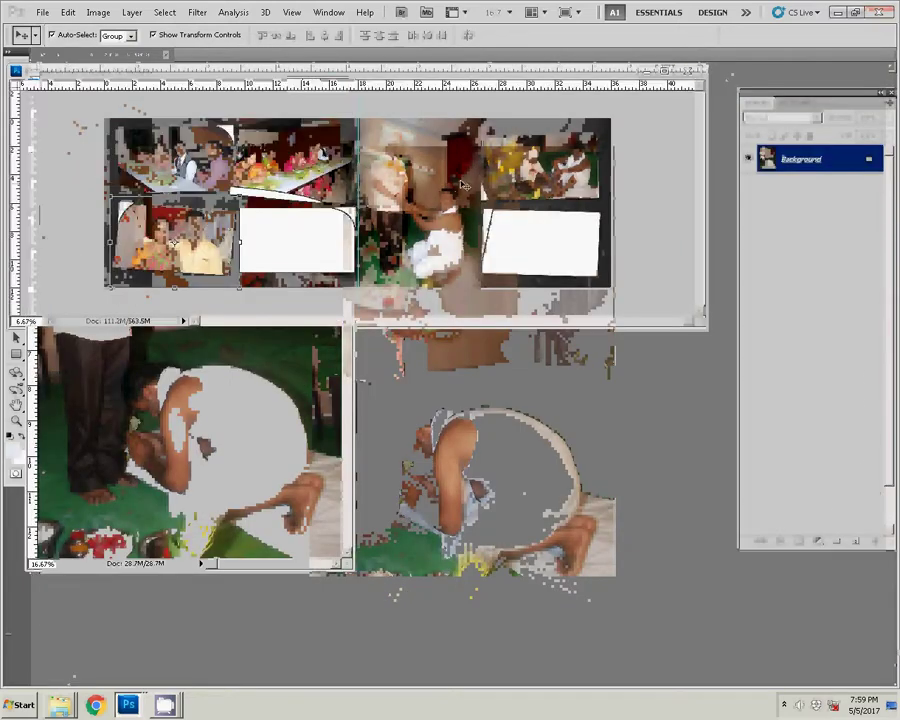
pyautogui.click(548, 174)
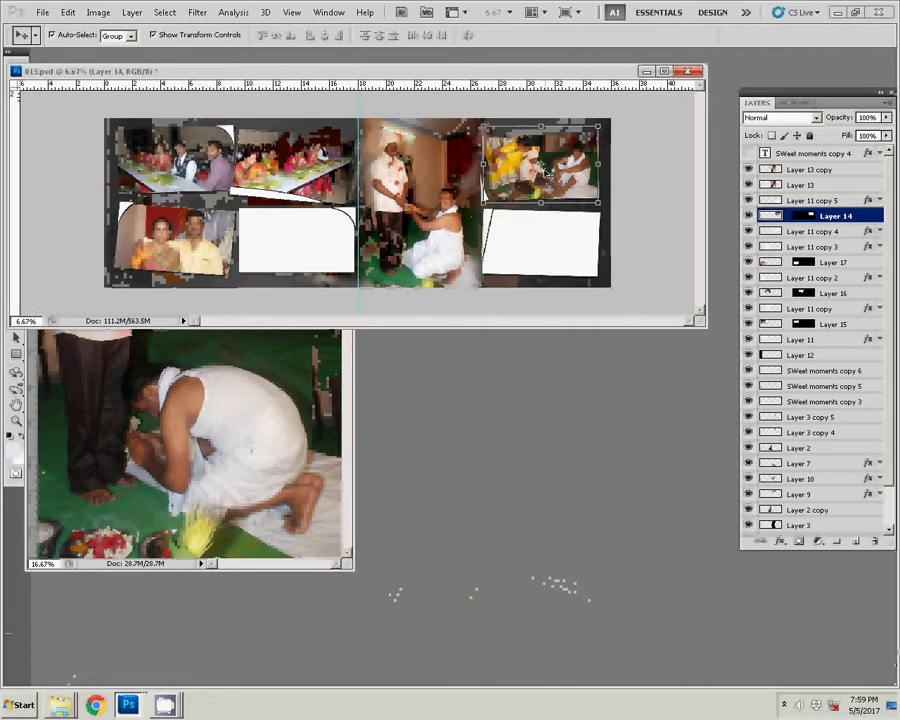
pyautogui.moveTo(548, 174)
pyautogui.mouseDown()
pyautogui.moveTo(318, 246)
pyautogui.moveTo(312, 231)
pyautogui.mouseUp()
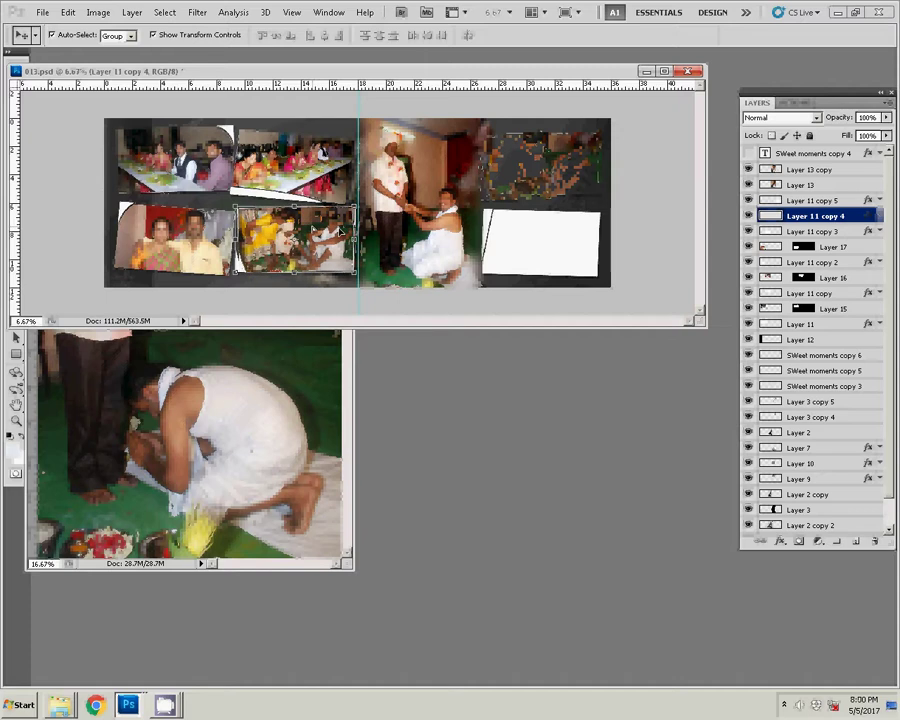
# - Try rotating the right-page white frame 90° CW, cancel it, and bring DSC_0542.JPG forward
pyautogui.click(537, 240)
pyautogui.hotkey('ctrl', 't')
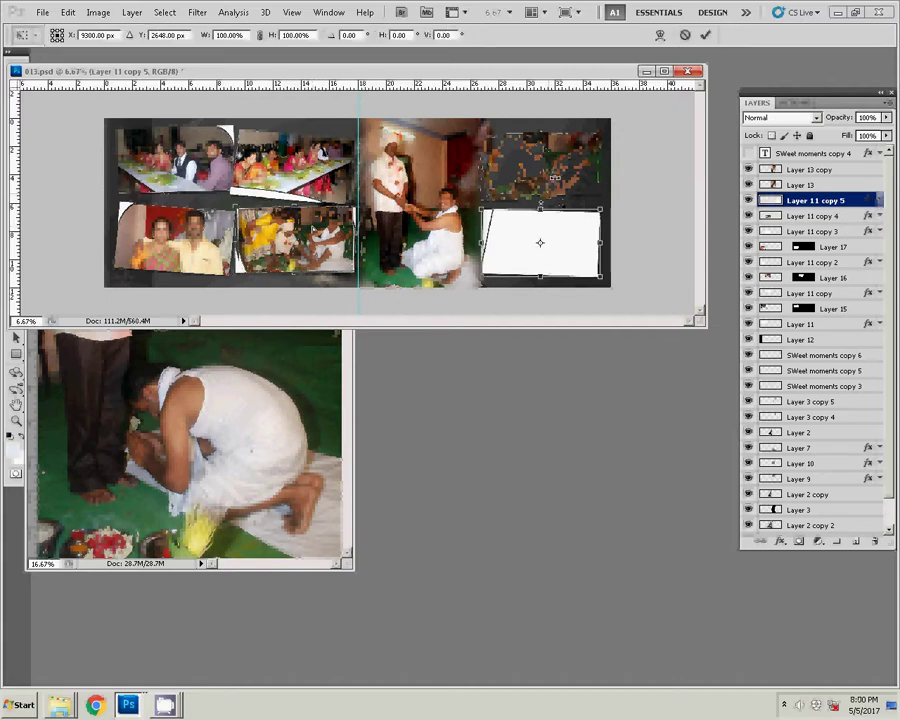
pyautogui.rightClick(550, 163)
pyautogui.click(596, 286)
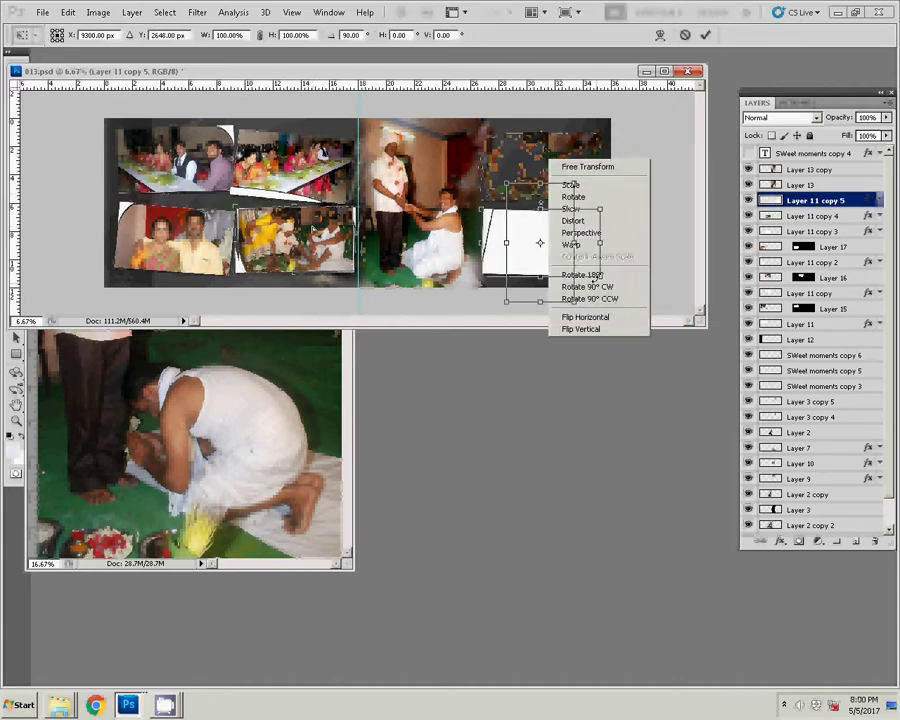
pyautogui.moveTo(534, 240); pyautogui.dragTo(530, 178)
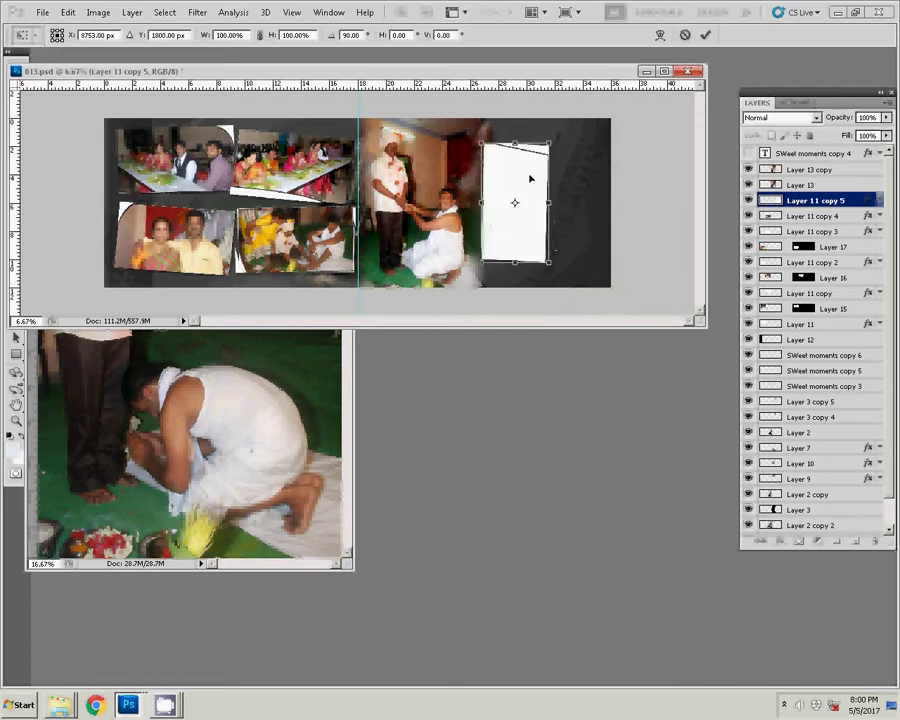
pyautogui.click(685, 37)
pyautogui.click(561, 249)
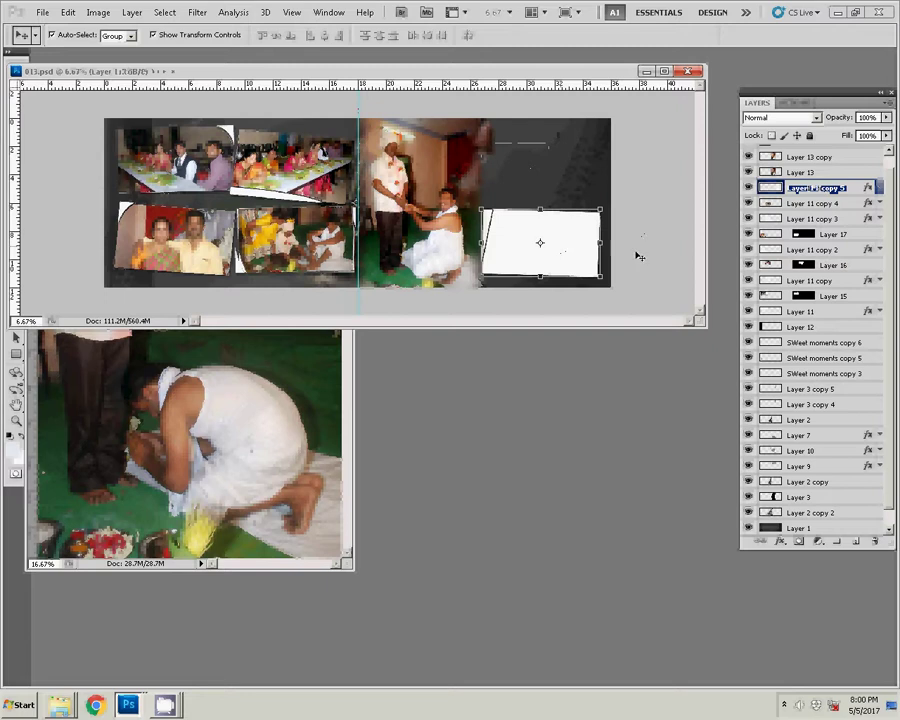
pyautogui.hotkey('ctrl', 'z')
pyautogui.hotkey('ctrl', 'Tab')
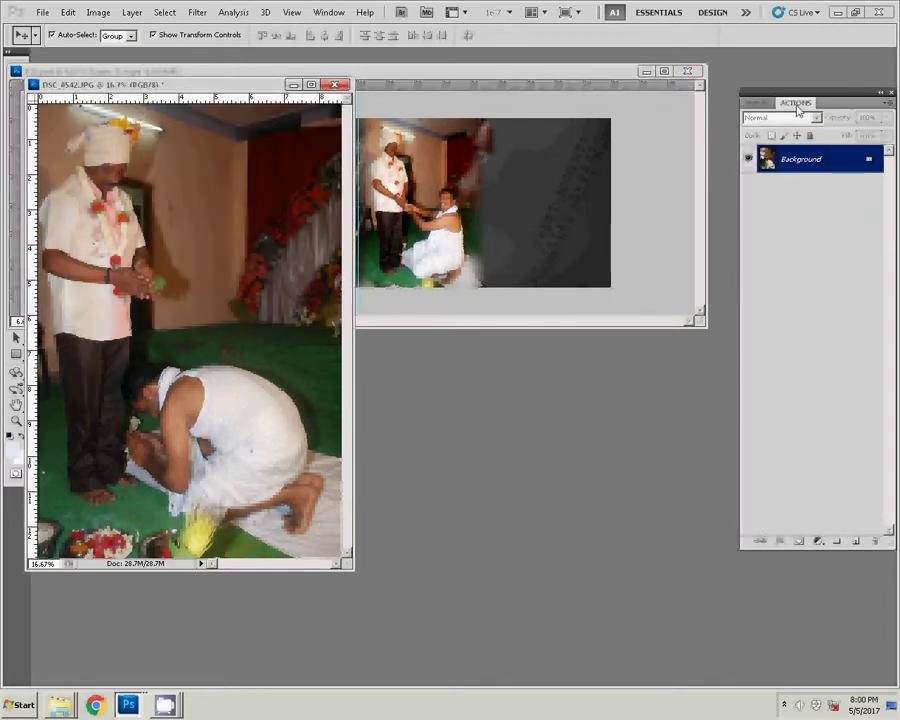
# - Drag the DSC_0542 bowing-ceremony photo onto 013.psd as Layer 18 and nudge it down over the right-hand frame
pyautogui.click(795, 102)
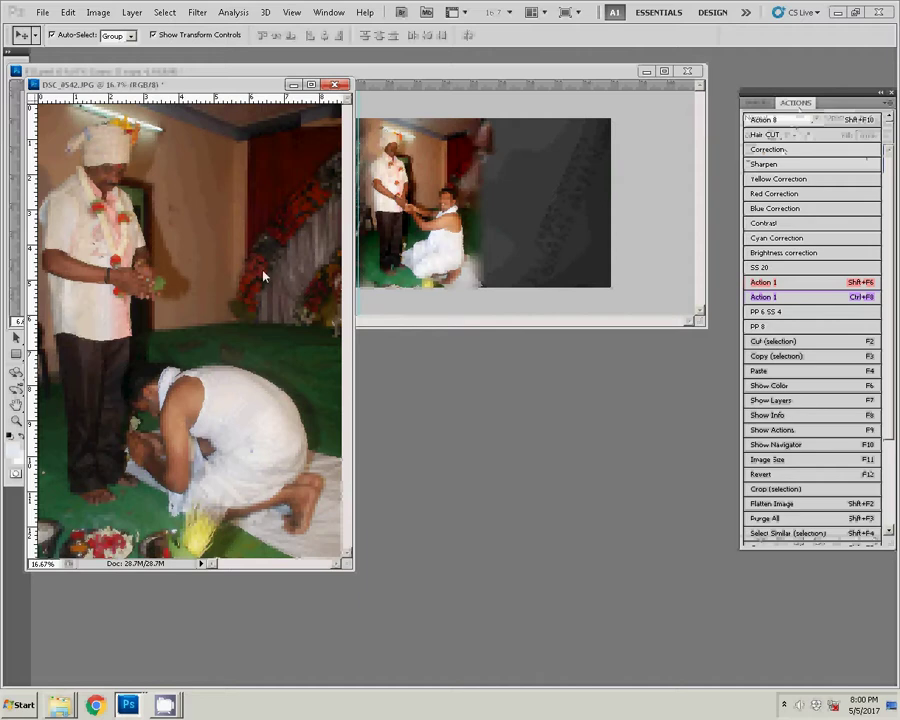
pyautogui.moveTo(263, 277); pyautogui.dragTo(588, 202)
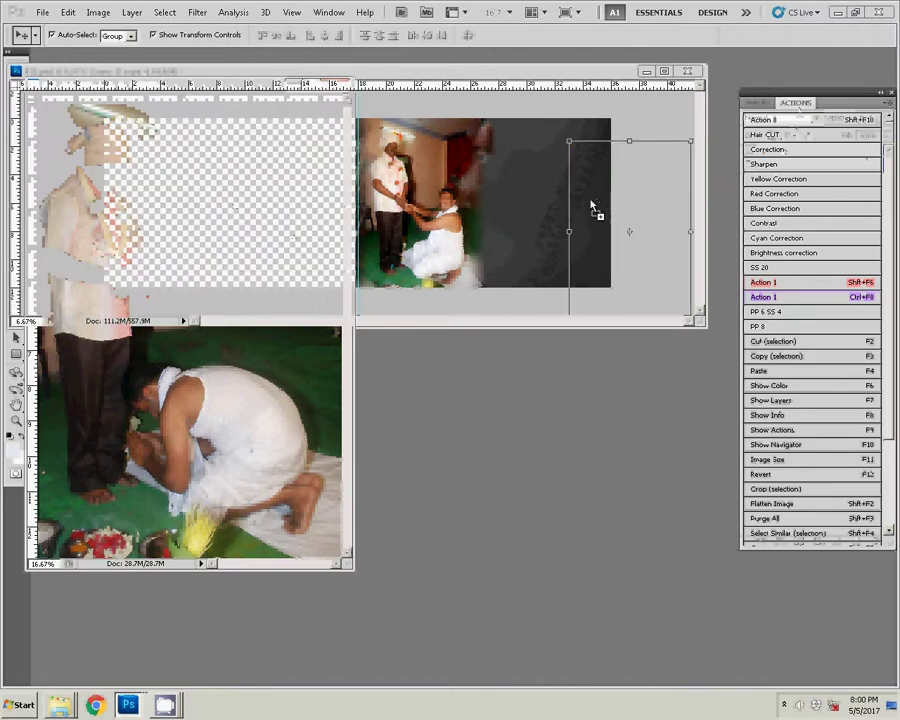
pyautogui.moveTo(629, 231); pyautogui.dragTo(539, 231)
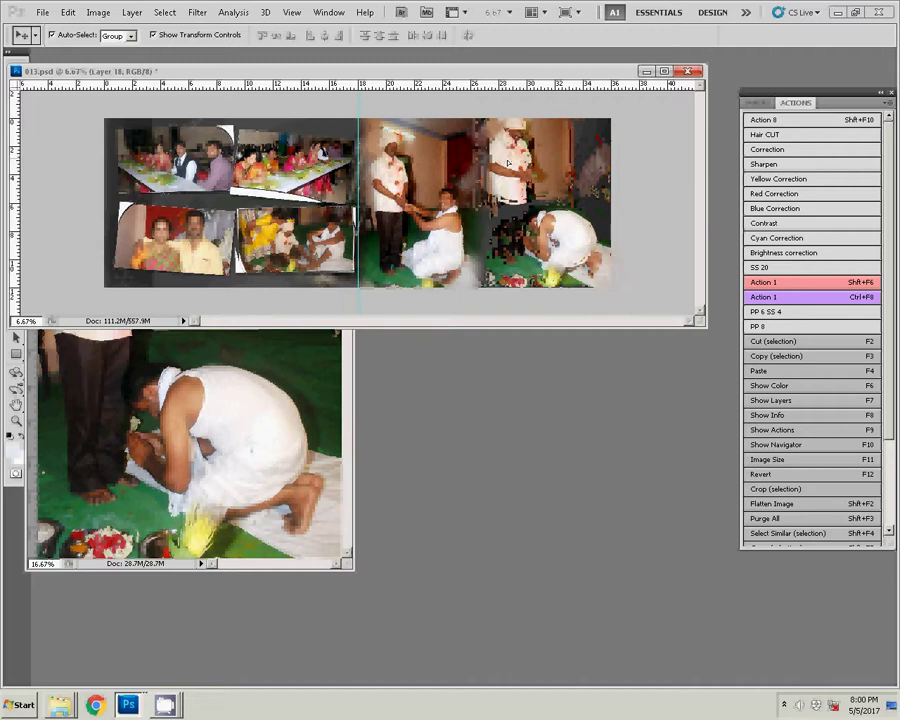
pyautogui.click(509, 166)
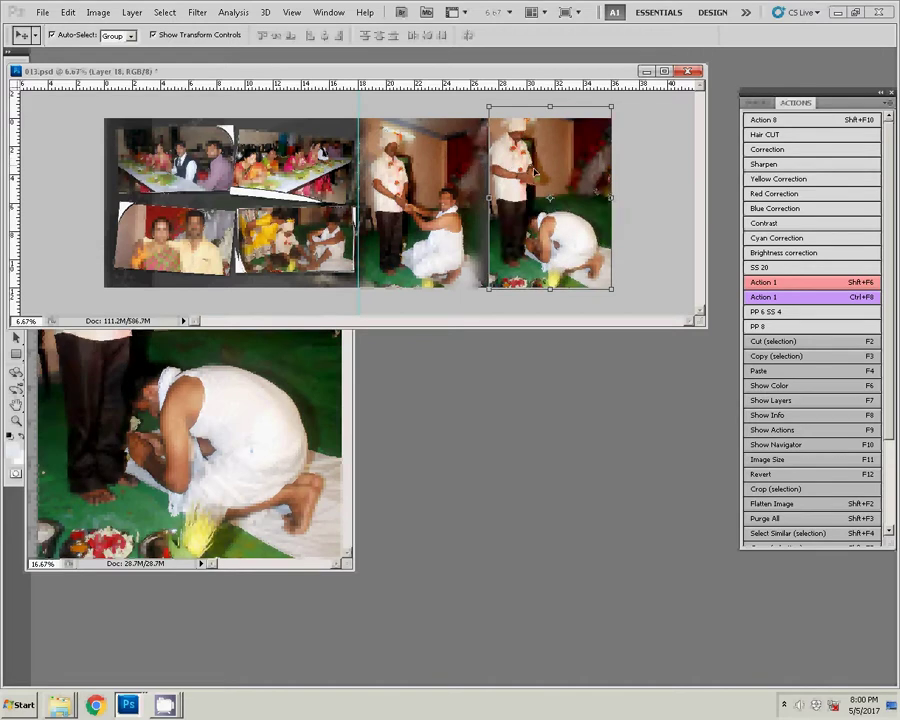
pyautogui.hotkey('shift', 'Down')
pyautogui.hotkey('shift', 'Down')
pyautogui.hotkey('shift', 'Down')
pyautogui.hotkey('shift', 'Down')
pyautogui.hotkey('shift', 'Down')
pyautogui.hotkey('shift', 'Down')
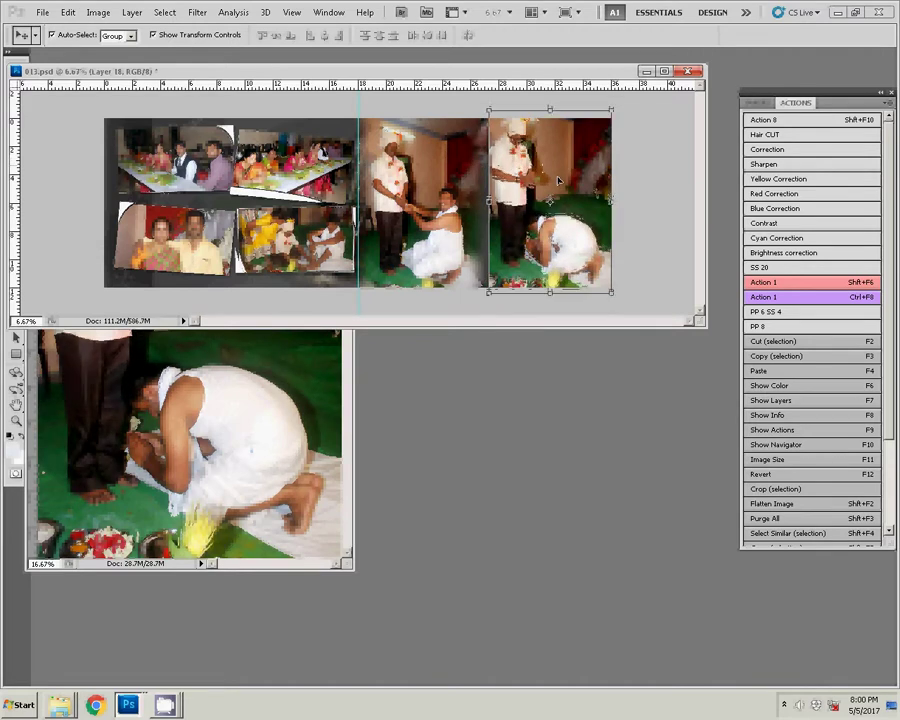
pyautogui.hotkey('shift', 'Down')
pyautogui.hotkey('shift', 'Down')
pyautogui.hotkey('shift', 'Down')
pyautogui.hotkey('shift', 'Down')
pyautogui.hotkey('shift', 'Down')
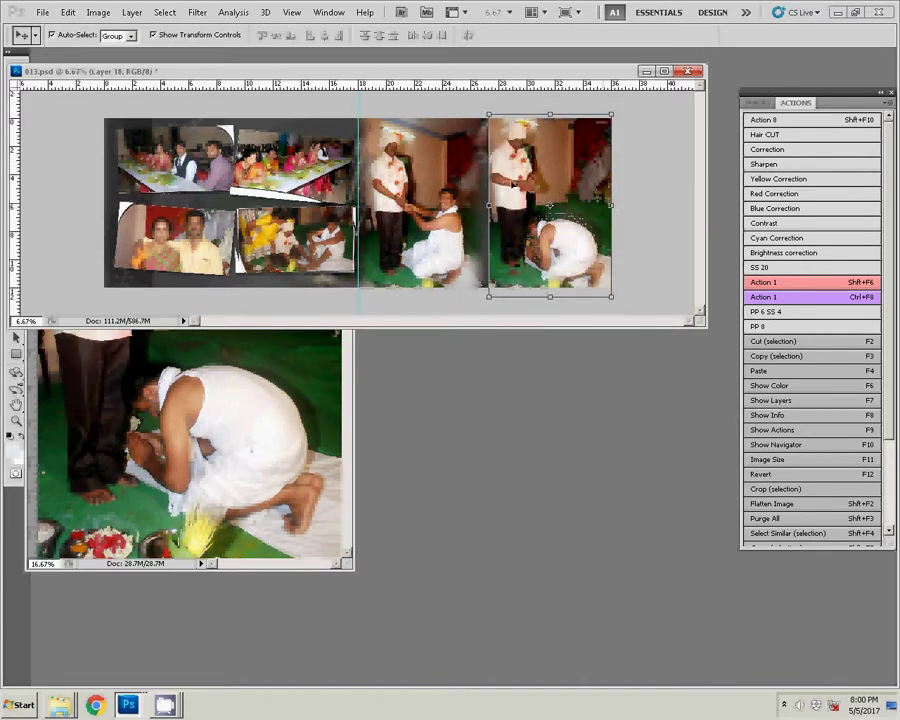
pyautogui.click(760, 104)
pyautogui.click(780, 541)
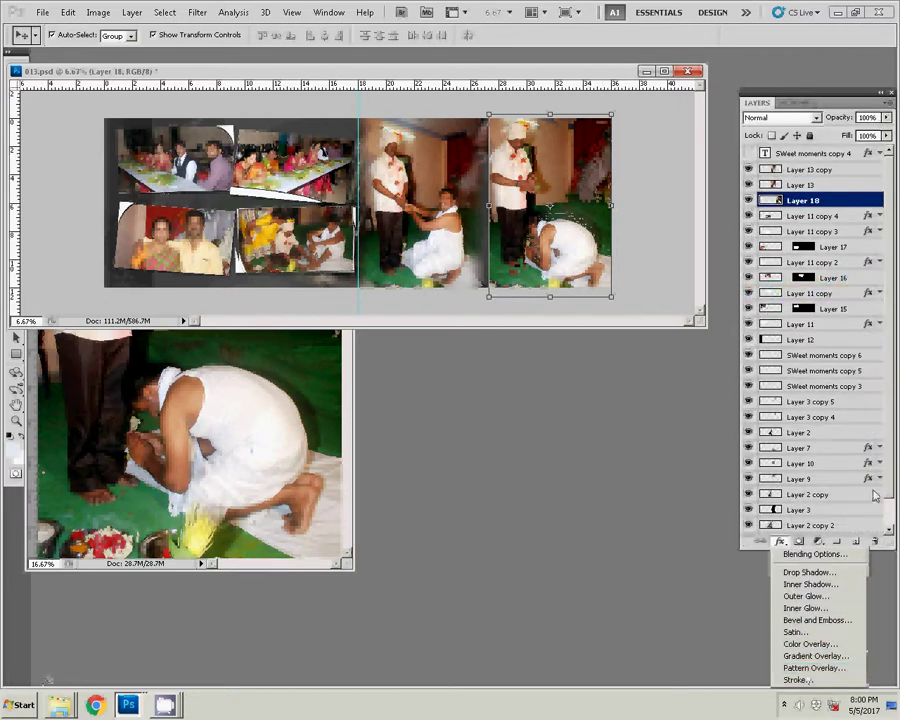
# - Give Layer 18 a 22 px outside Stroke in the chosen colour at 29% opacity
pyautogui.click(815, 553)
pyautogui.click(405, 265)
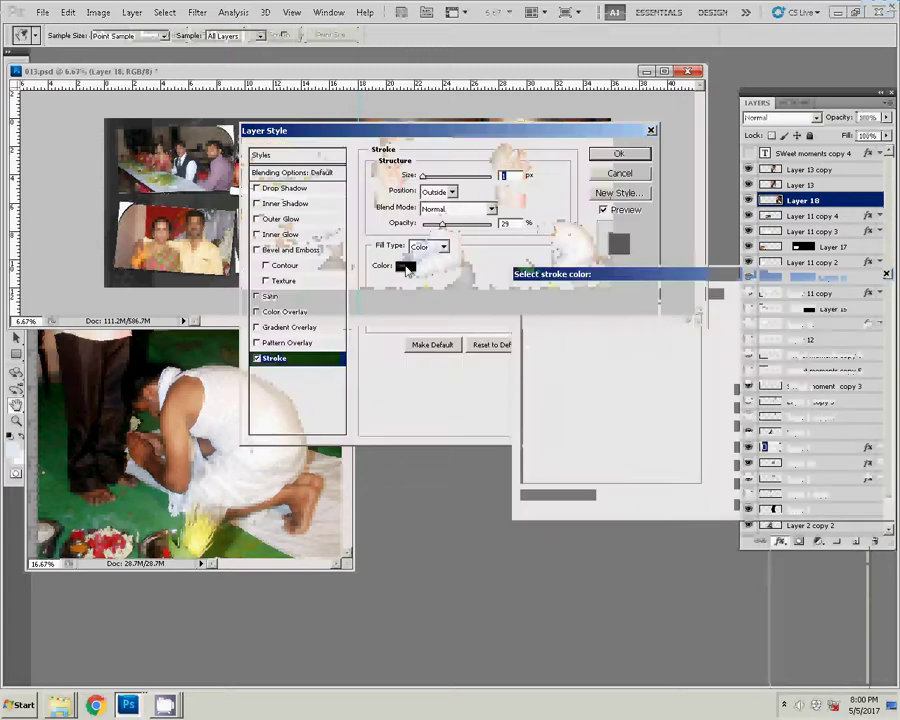
pyautogui.click(826, 287)
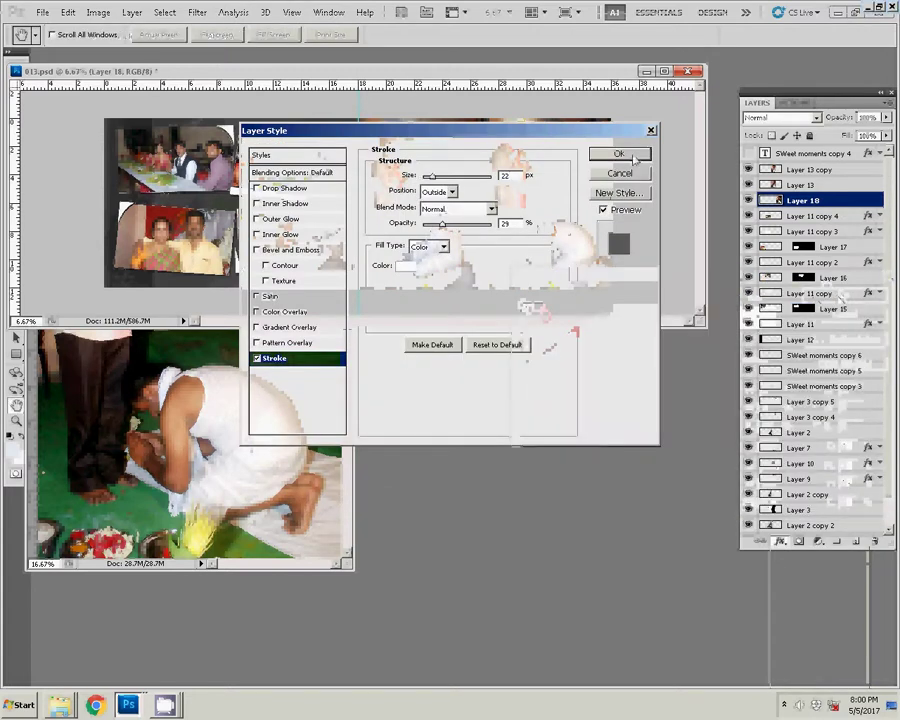
pyautogui.press('Return')
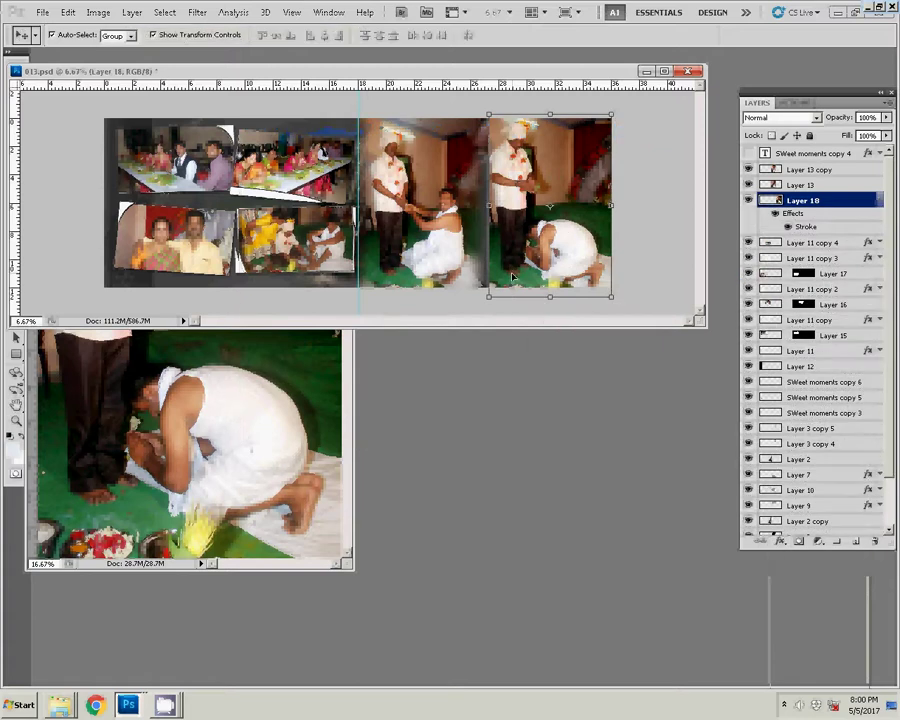
pyautogui.hotkey('ctrl', 'shift', 's')
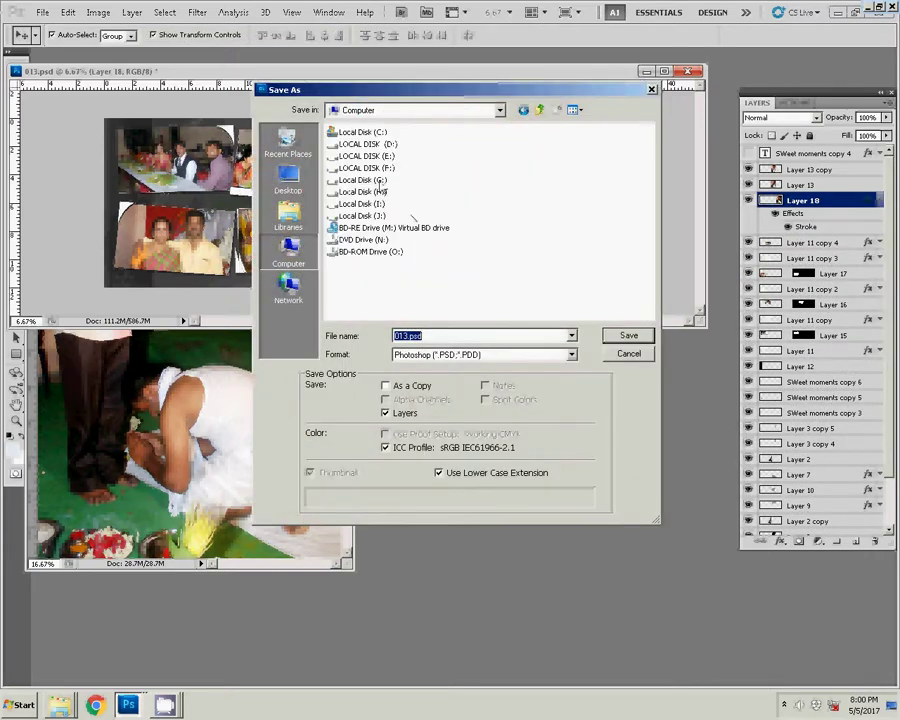
# - Save the spread as 44.psd in the k5 folder on Local Disk (I:)
pyautogui.press('Return')
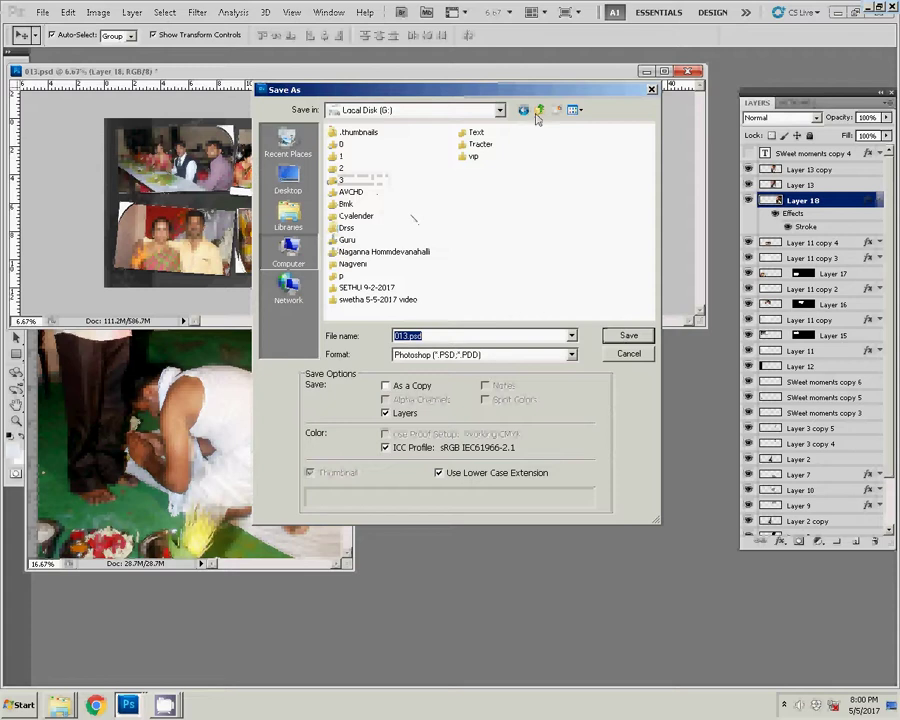
pyautogui.click(540, 110)
pyautogui.press('Down')
pyautogui.press('Down')
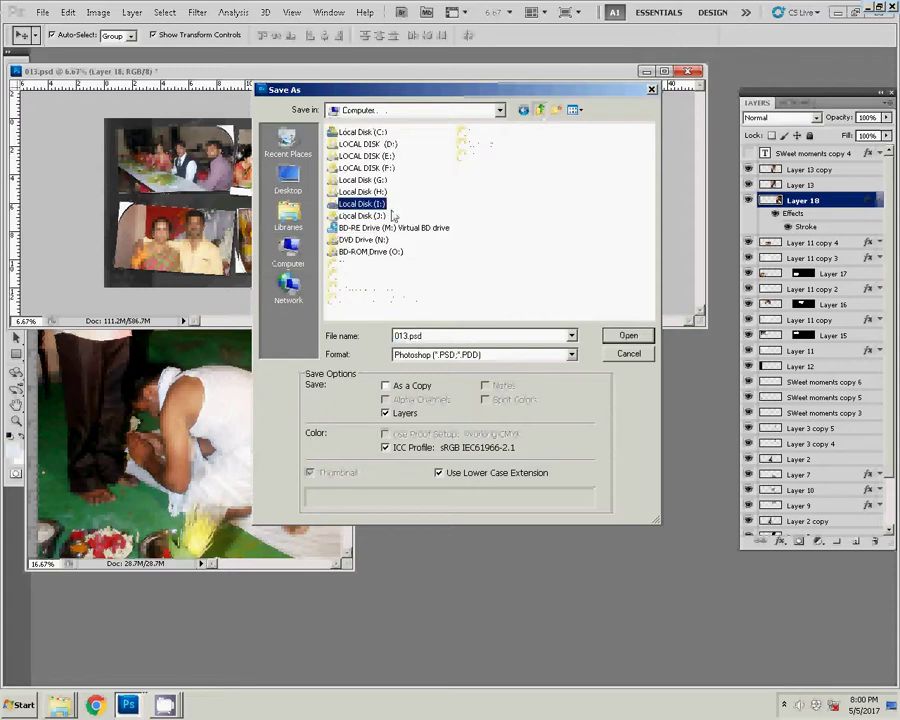
pyautogui.press('Return')
pyautogui.click(472, 143)
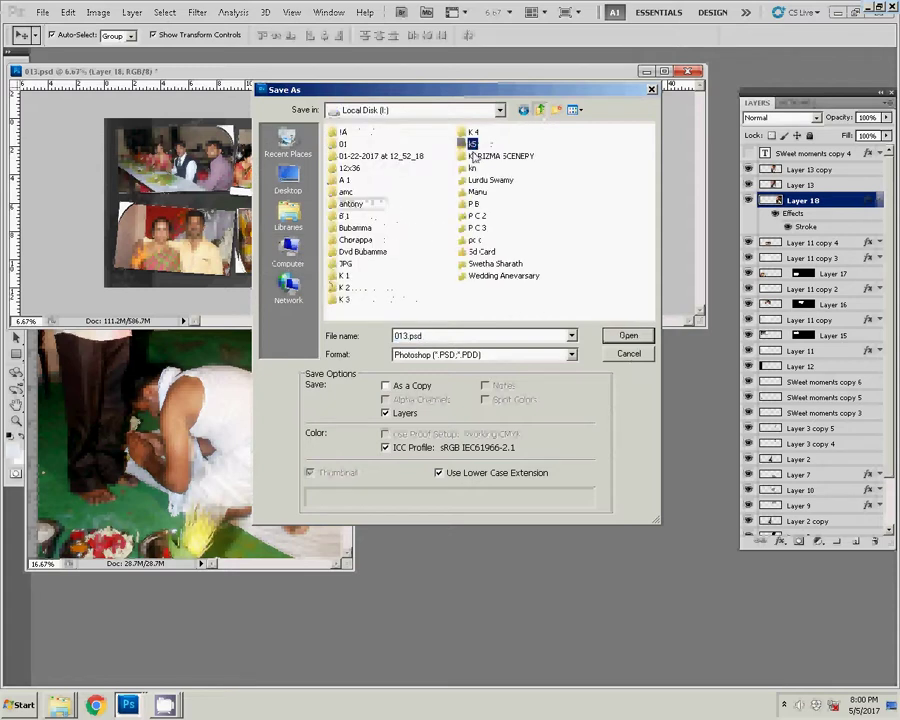
pyautogui.click(627, 337)
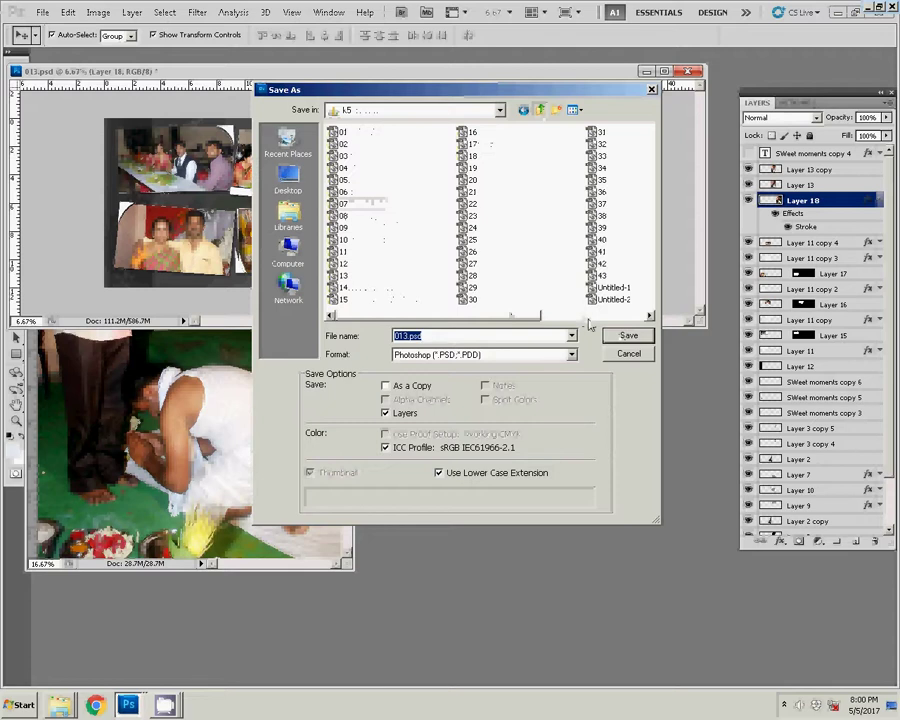
pyautogui.write('44')
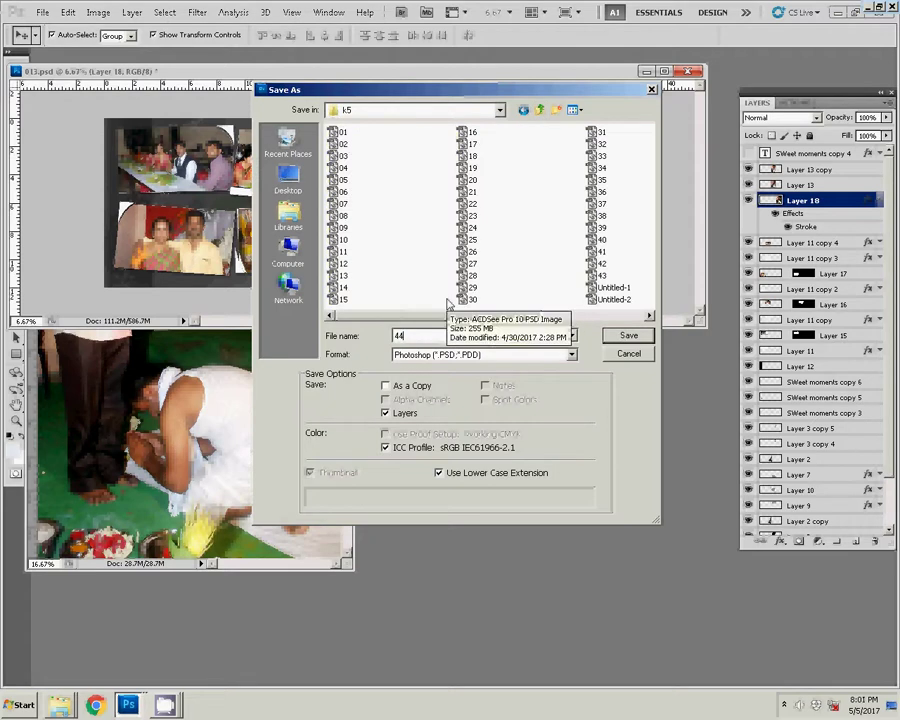
pyautogui.click(634, 341)
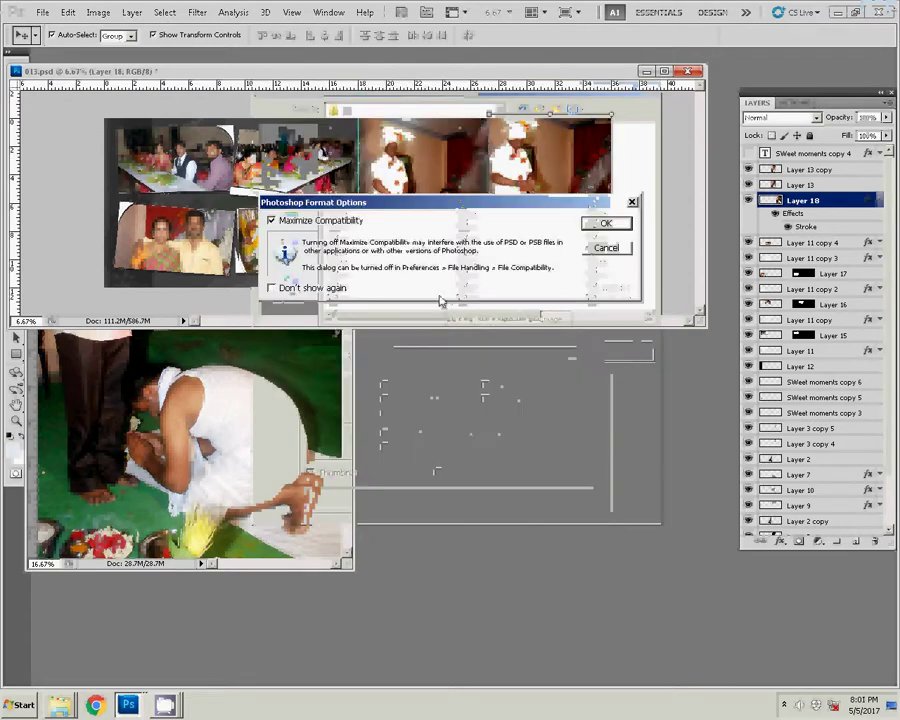
pyautogui.click(596, 222)
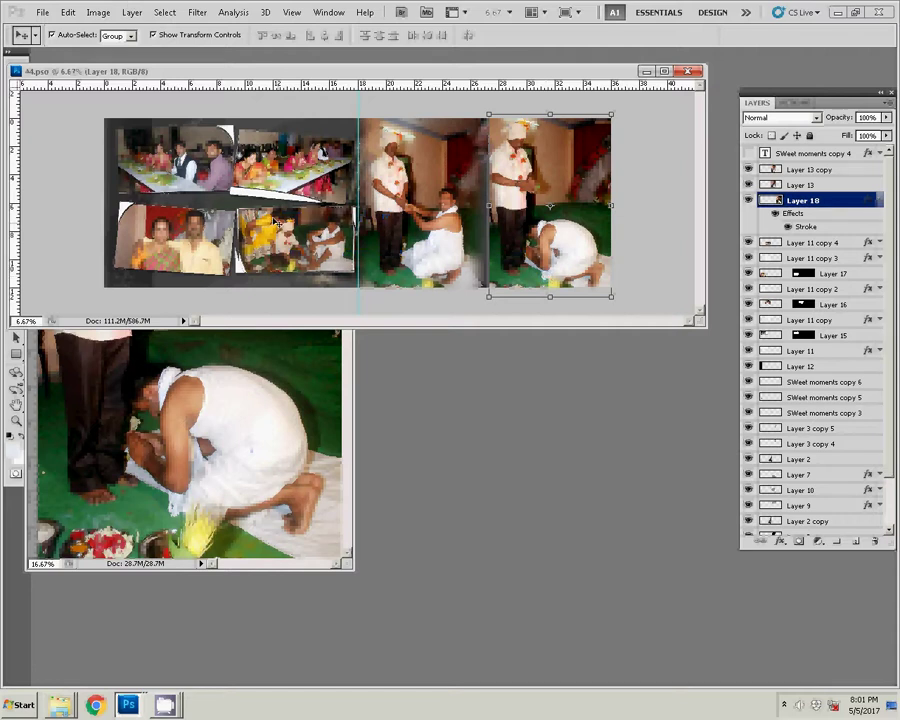
# - Close the 44.psd spread and the DSC_0542.JPG photo
pyautogui.click(295, 240)
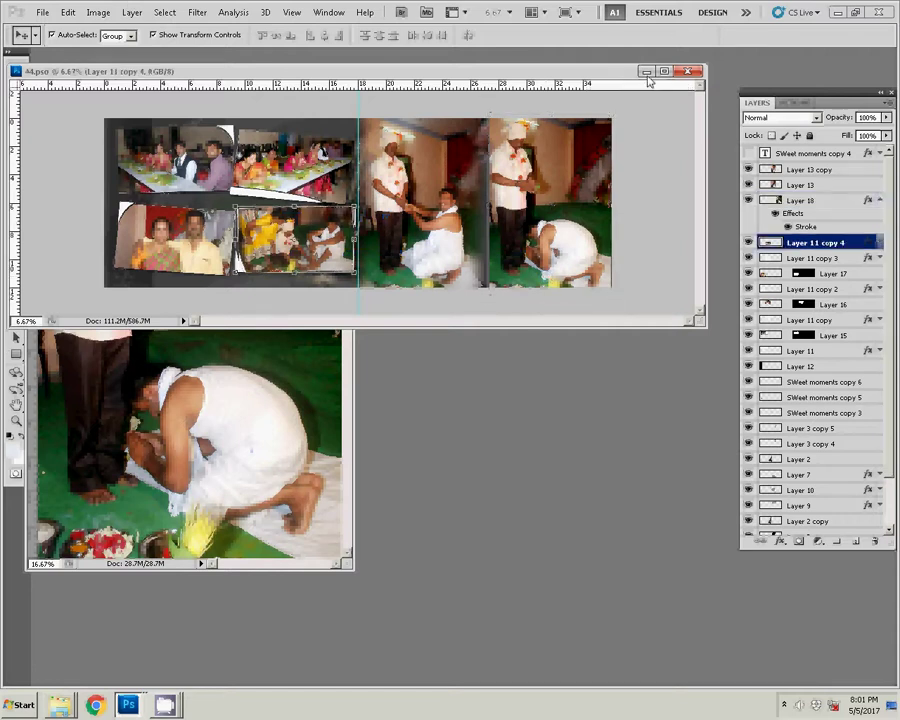
pyautogui.click(688, 71)
pyautogui.hotkey('ctrl', 'w')
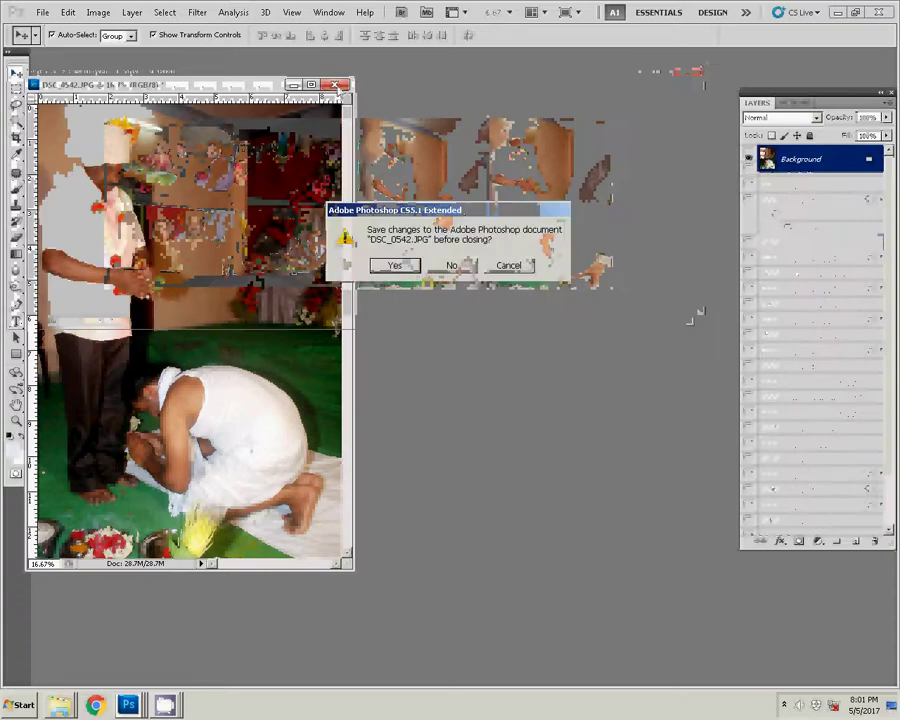
pyautogui.click(464, 264)
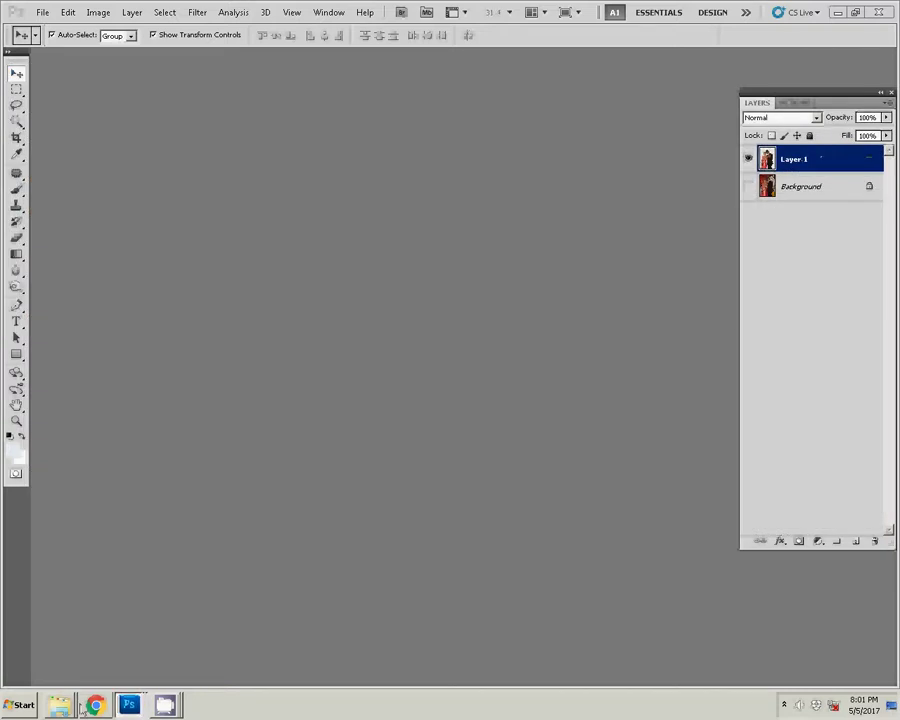
pyautogui.click(90, 651)
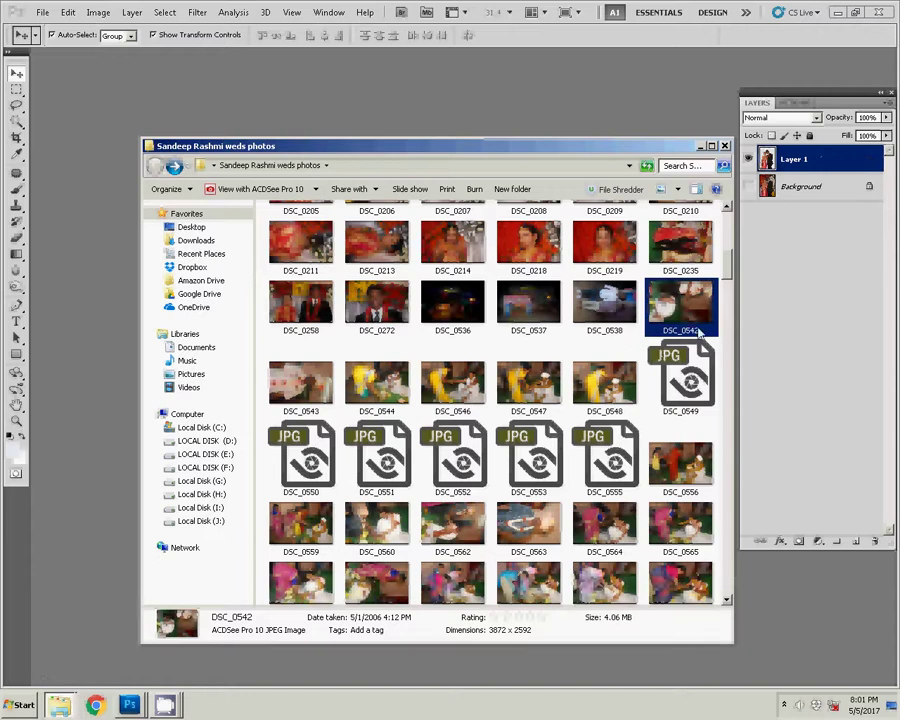
pyautogui.scroll(5, 460, 270)
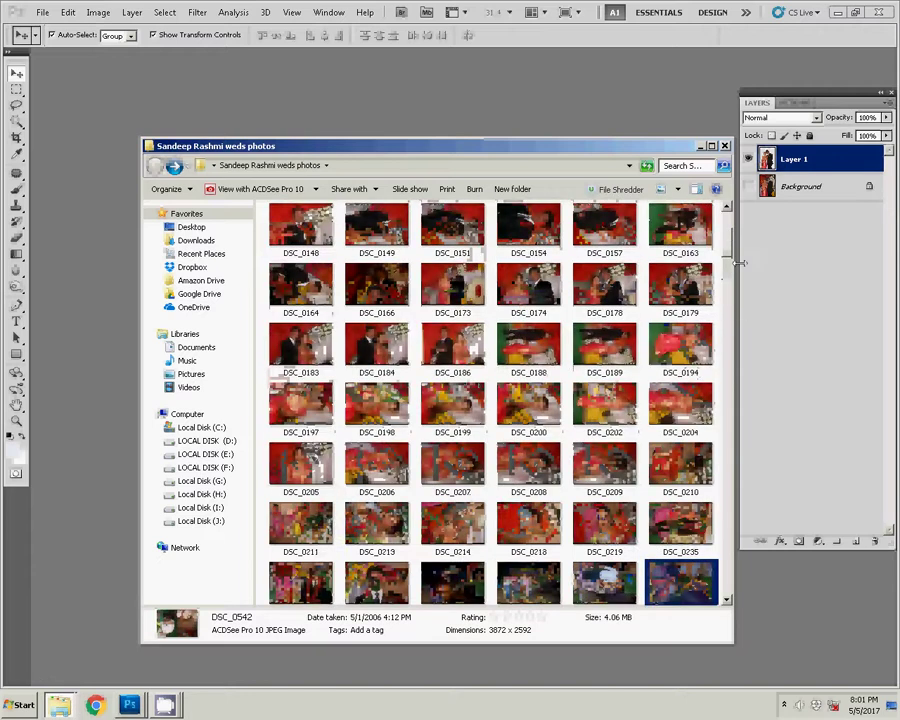
pyautogui.scroll(3, 460, 270)
pyautogui.click(459, 270)
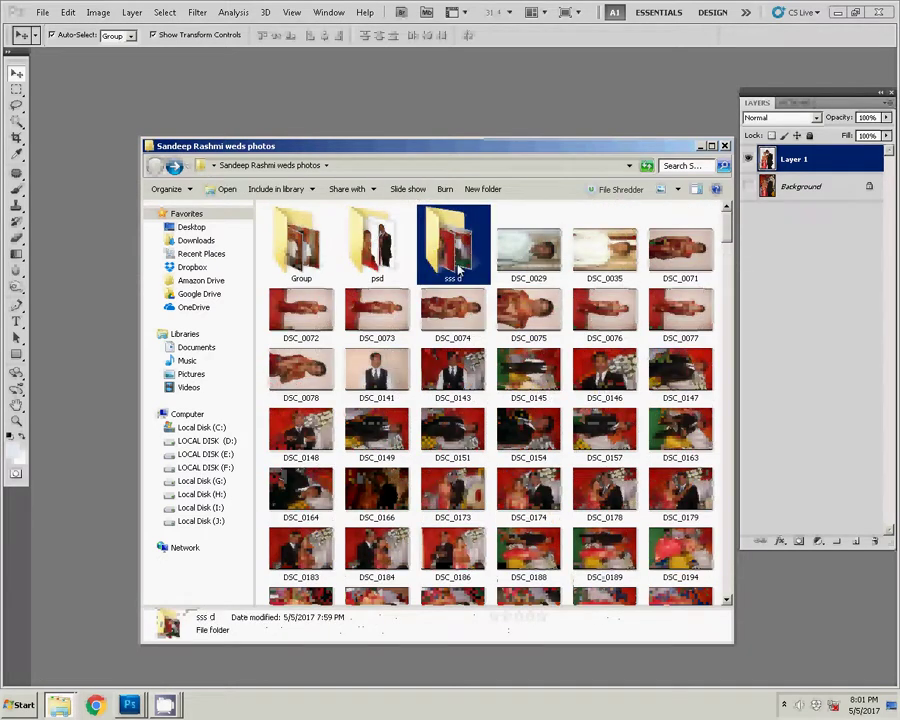
pyautogui.doubleClick(459, 268)
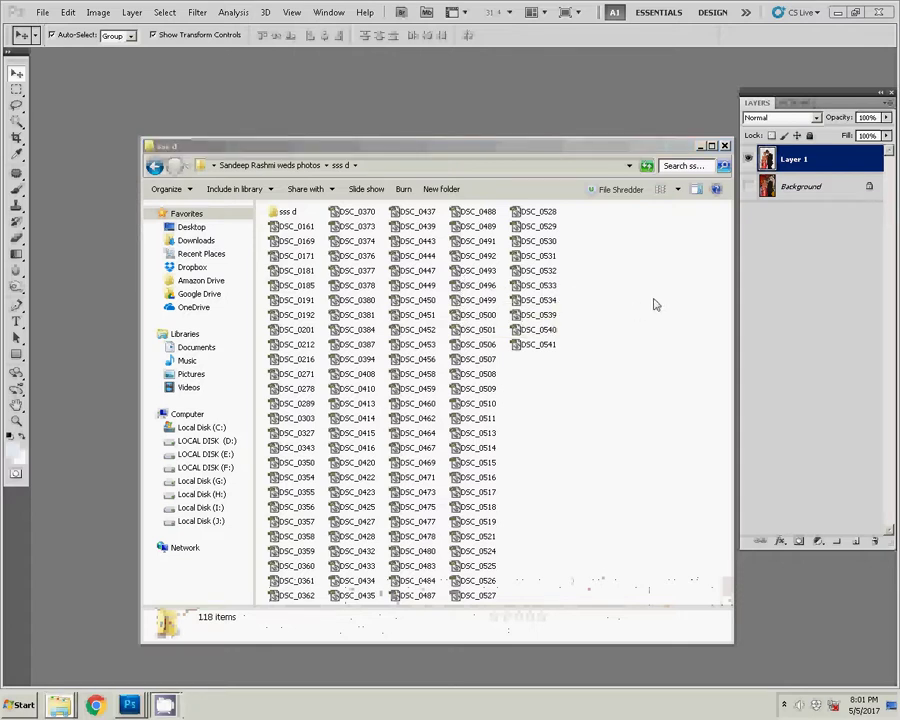
pyautogui.click(155, 166)
pyautogui.click(531, 105)
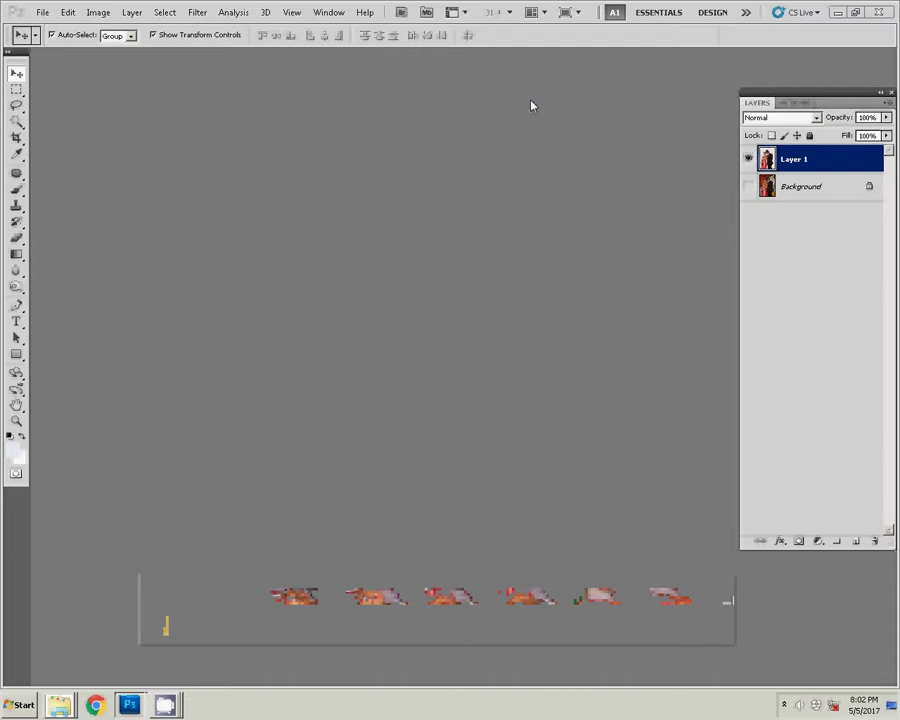